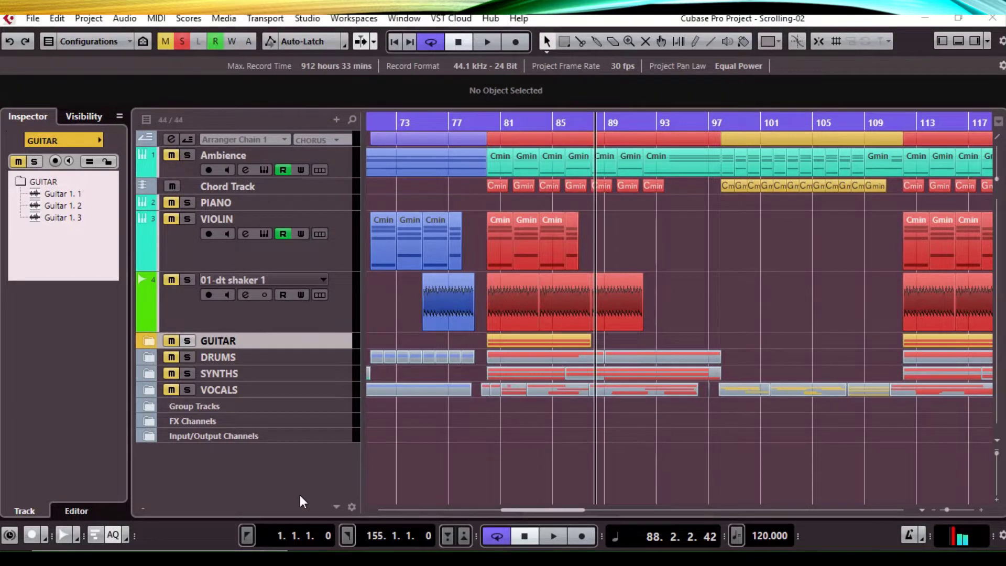
Step: Show the Ambience track's volume automation and play the track soloed from about bar 70
{"action": "right_click", "coordinate": [347, 166]}
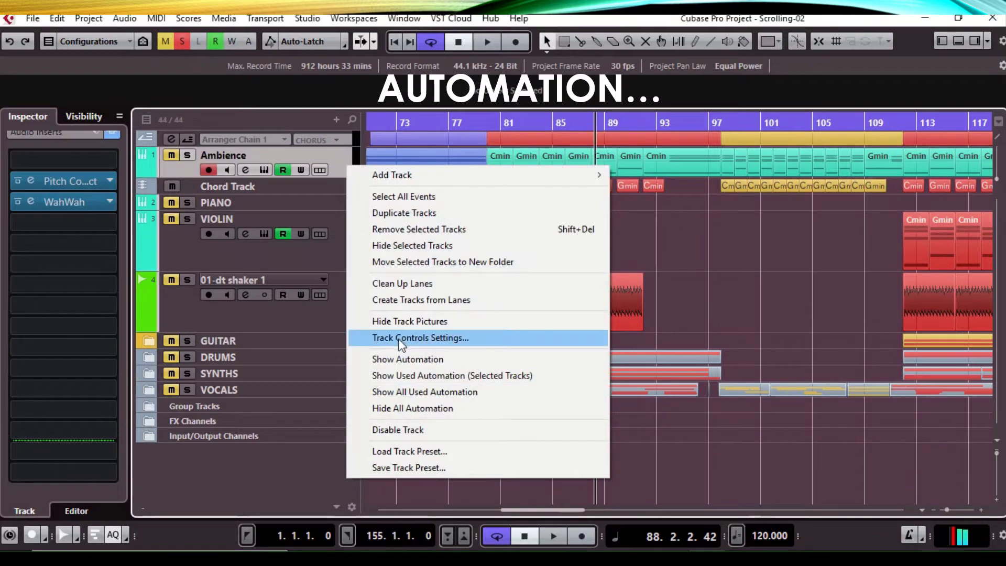
{"action": "left_click", "coordinate": [407, 362]}
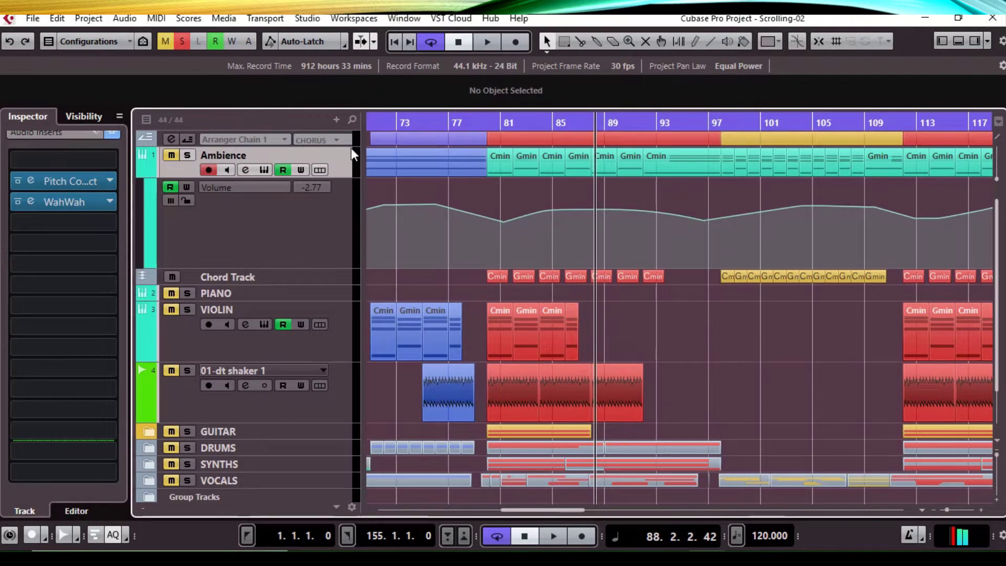
{"action": "left_click", "coordinate": [372, 123]}
{"action": "key", "text": "space"}
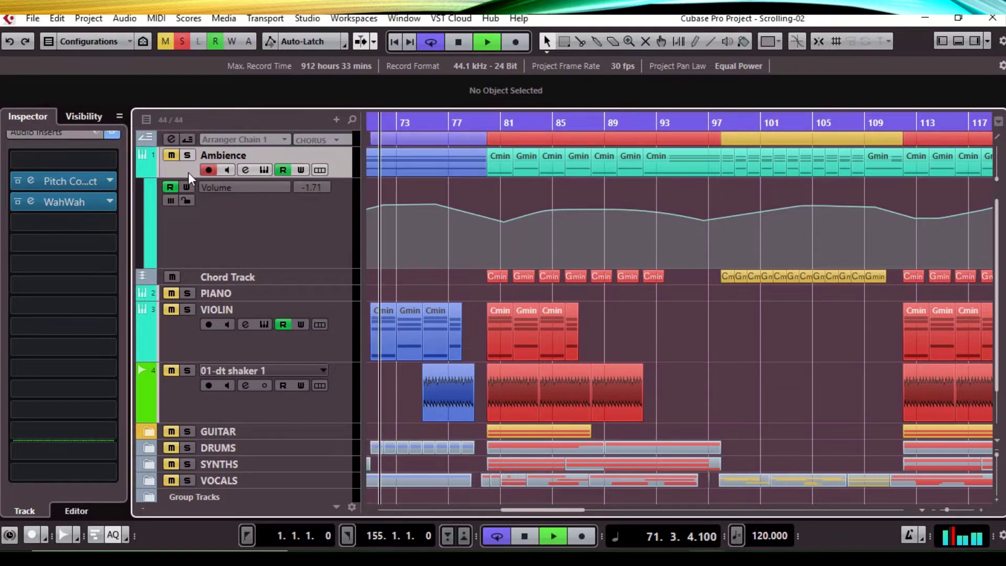
{"action": "left_click", "coordinate": [186, 157]}
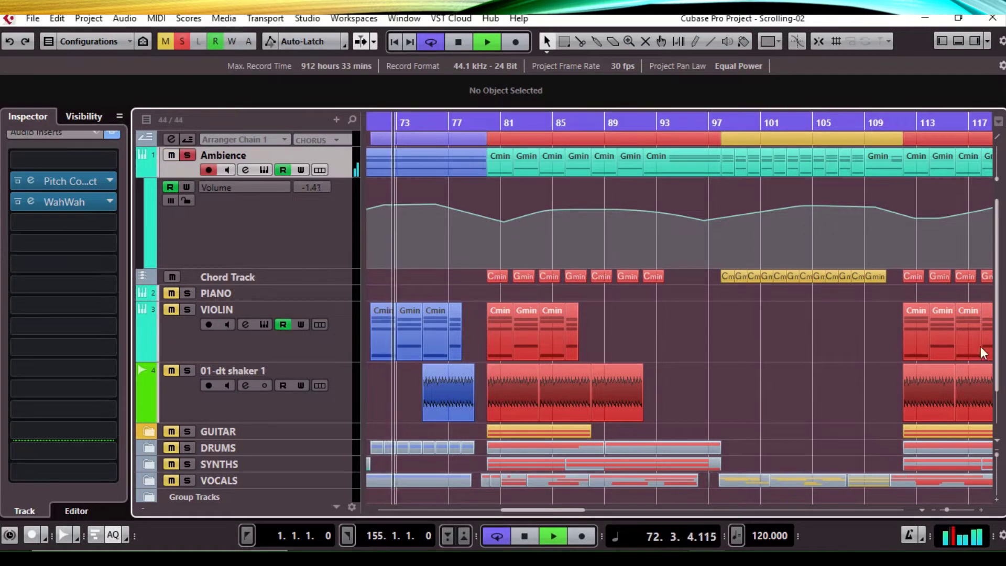
Step: Expand the VOCALS folder and silence its soloed Lead, Lead (D), Background, Harmony and Harmony (D) tracks so Ambience plays alone
{"action": "scroll", "coordinate": [1002, 328], "scroll_direction": "down", "scroll_amount": 2}
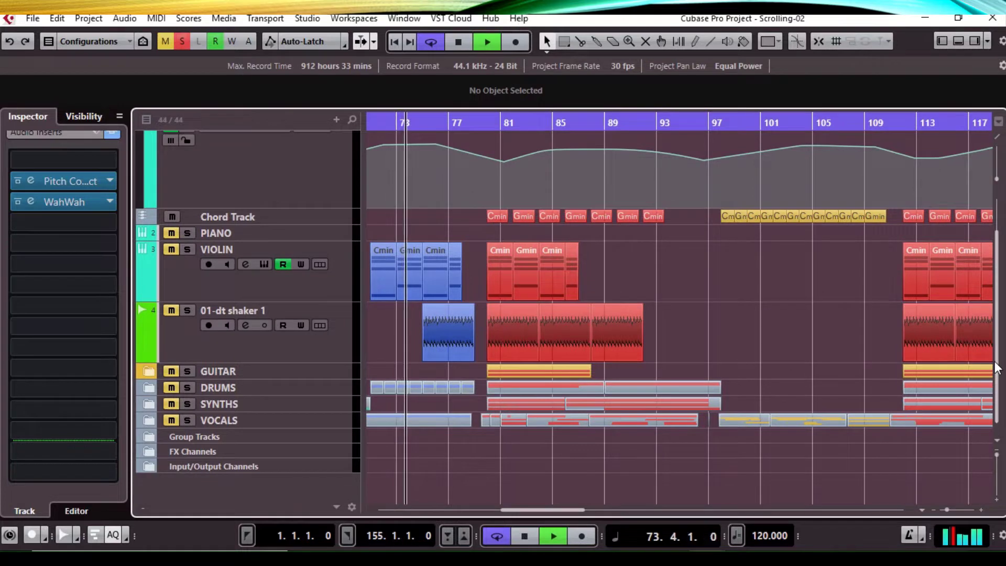
{"action": "left_click", "coordinate": [148, 420]}
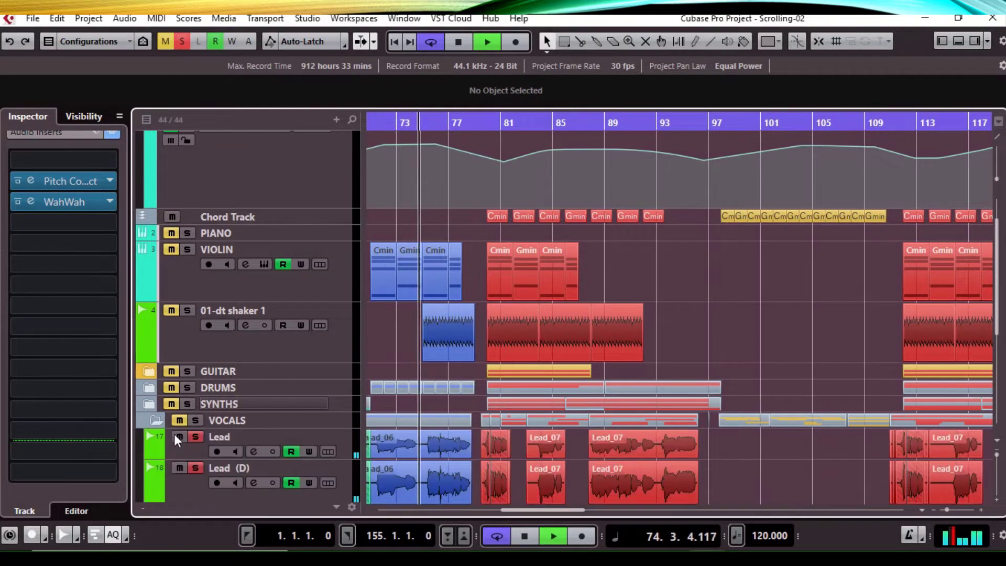
{"action": "left_click", "coordinate": [179, 467]}
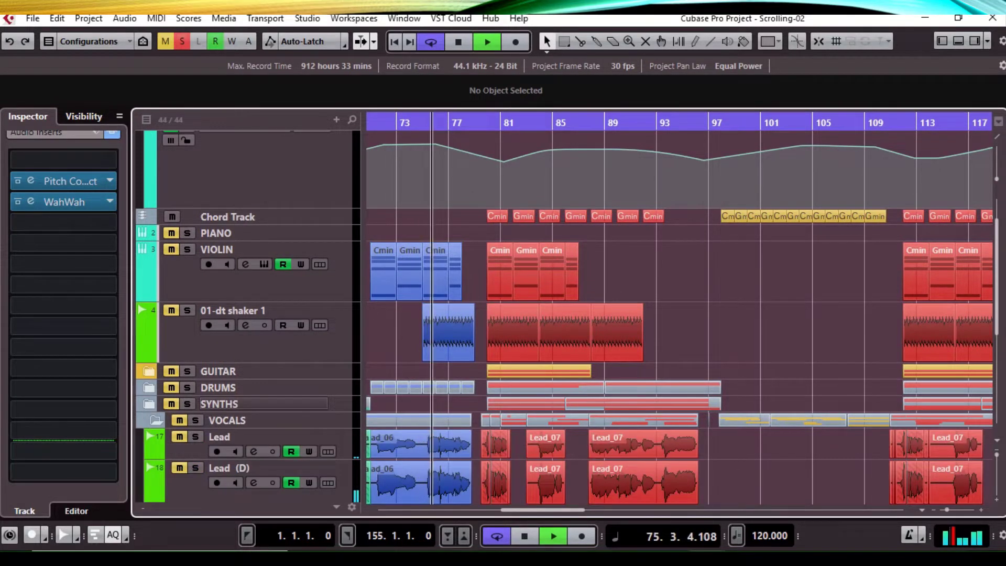
{"action": "scroll", "coordinate": [996, 337], "scroll_direction": "down", "scroll_amount": 7}
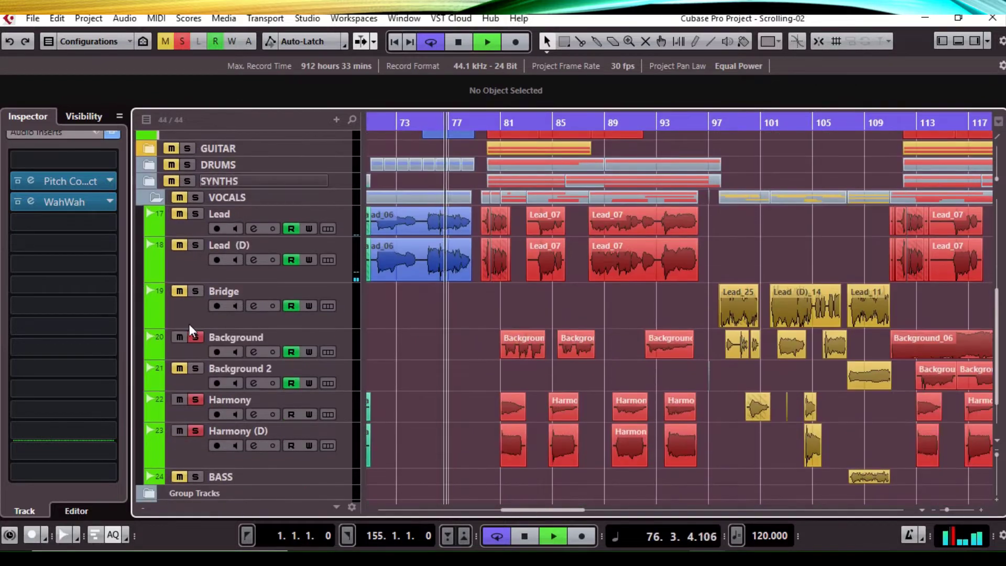
{"action": "left_click", "coordinate": [180, 399]}
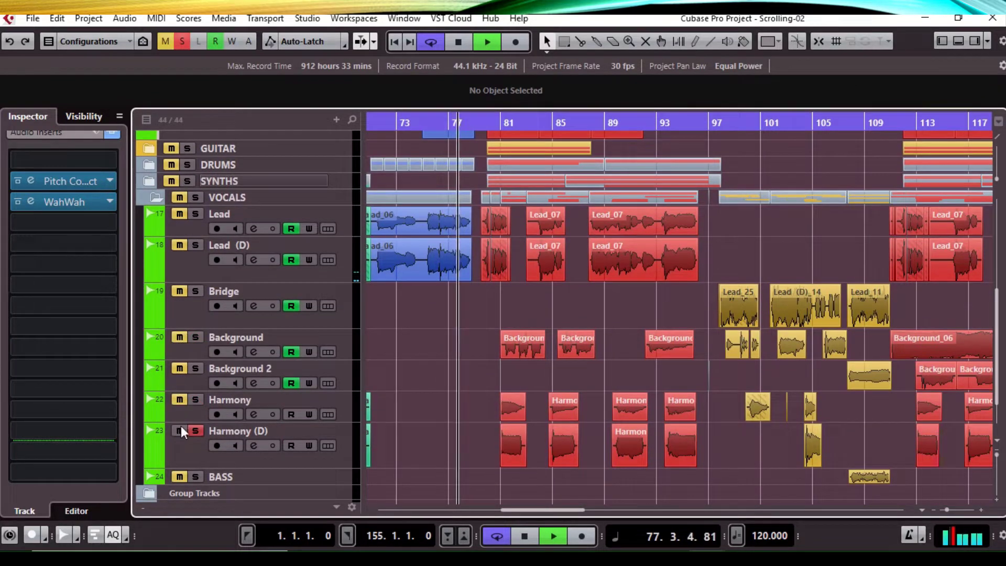
{"action": "left_click", "coordinate": [179, 430]}
{"action": "scroll", "coordinate": [996, 210], "scroll_direction": "up", "scroll_amount": 9}
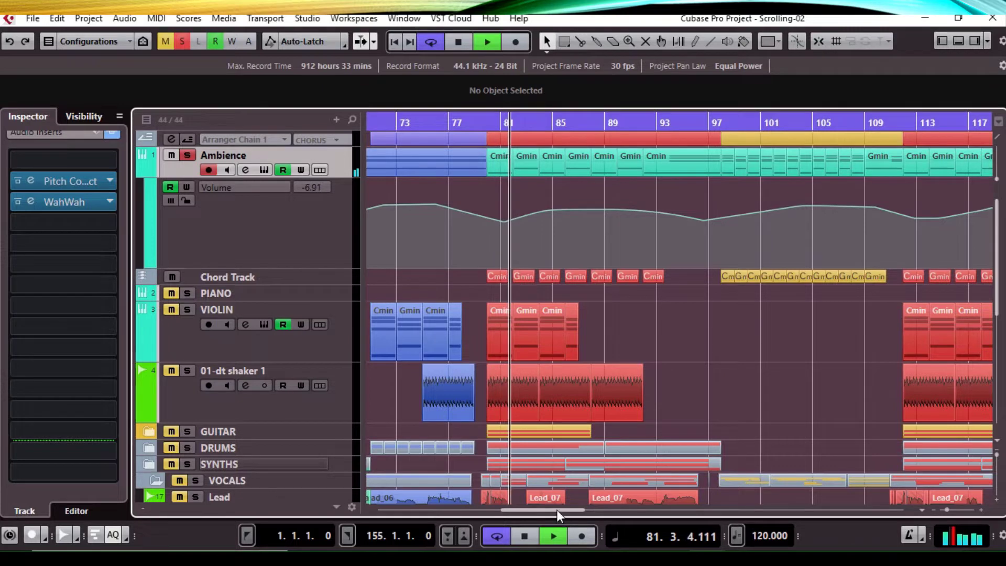
Step: Hide the Ambience track's automation and turn off its solo
{"action": "left_click_drag", "start_coordinate": [557, 510], "coordinate": [545, 509]}
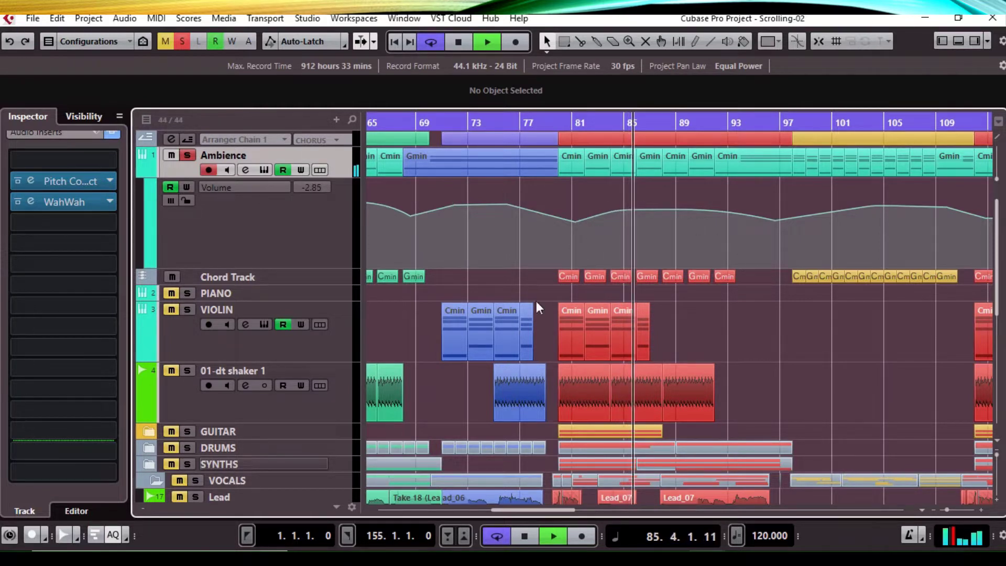
{"action": "right_click", "coordinate": [341, 163]}
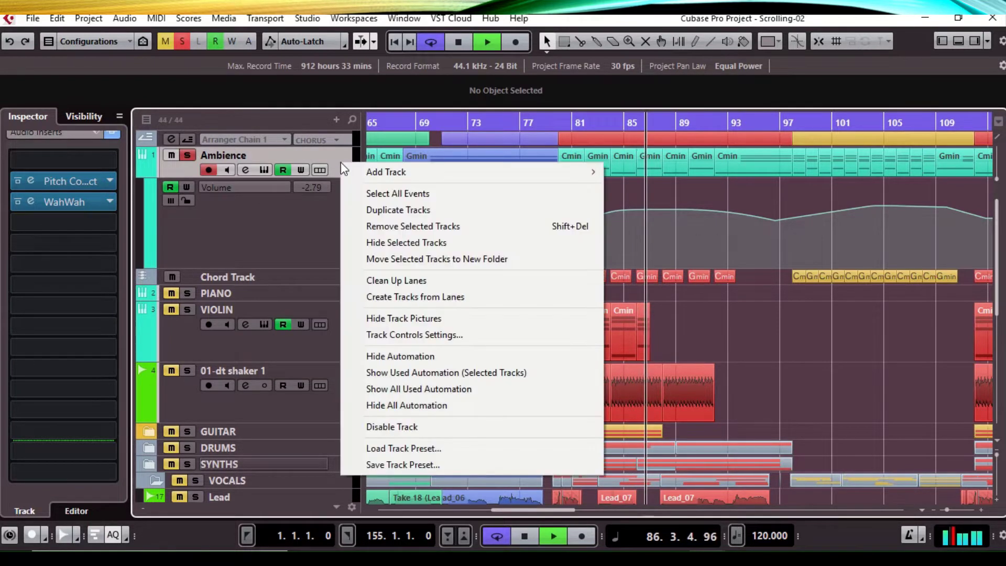
{"action": "left_click", "coordinate": [410, 358]}
{"action": "left_click", "coordinate": [183, 155]}
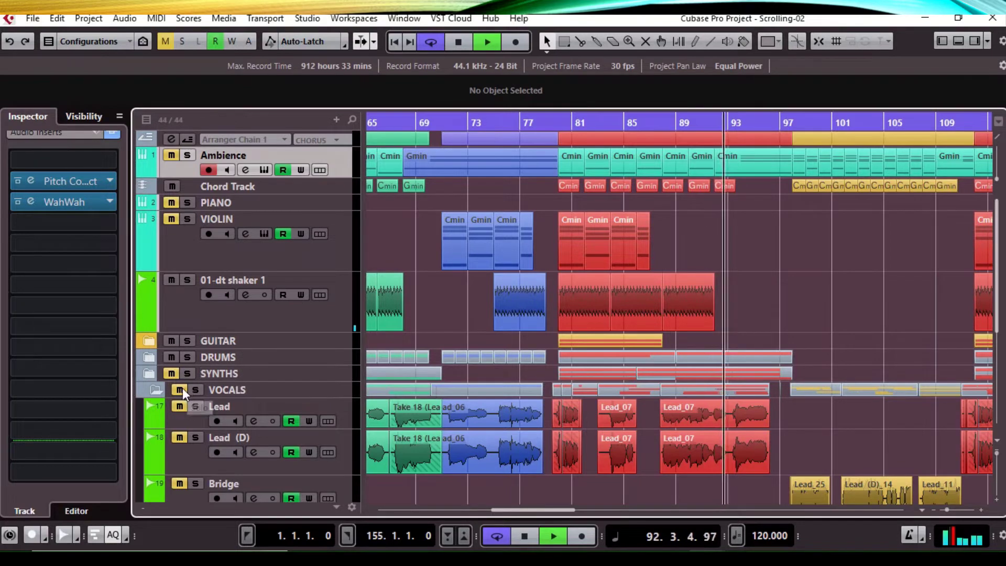
Step: Show the Lead vocal track's automation, play it soloed from about bar 12 and look through its volume and send-level lanes
{"action": "left_click", "coordinate": [346, 422]}
{"action": "right_click", "coordinate": [346, 421]}
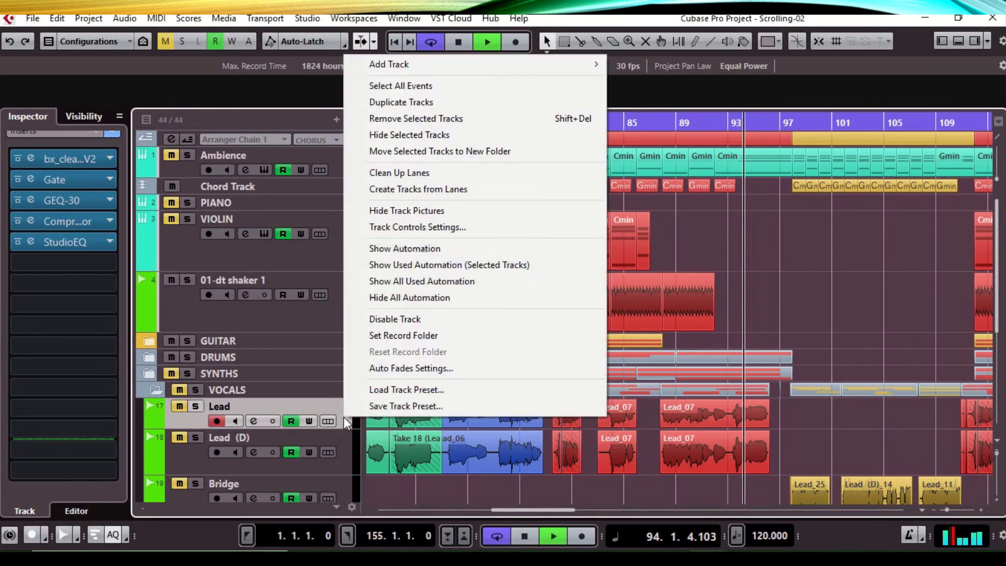
{"action": "left_click", "coordinate": [418, 250]}
{"action": "left_click", "coordinate": [195, 309]}
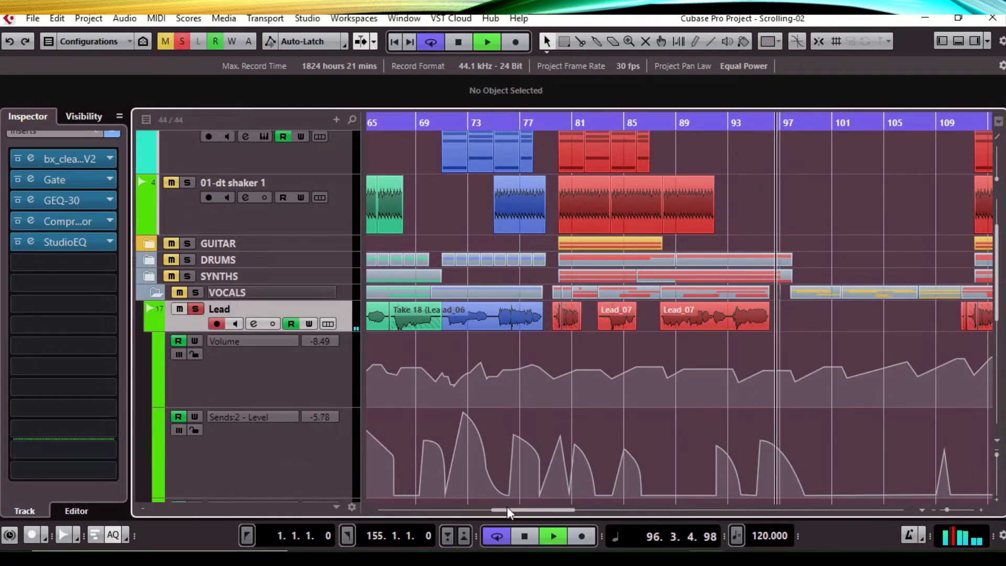
{"action": "left_click_drag", "start_coordinate": [508, 511], "coordinate": [403, 530]}
{"action": "left_click", "coordinate": [460, 120]}
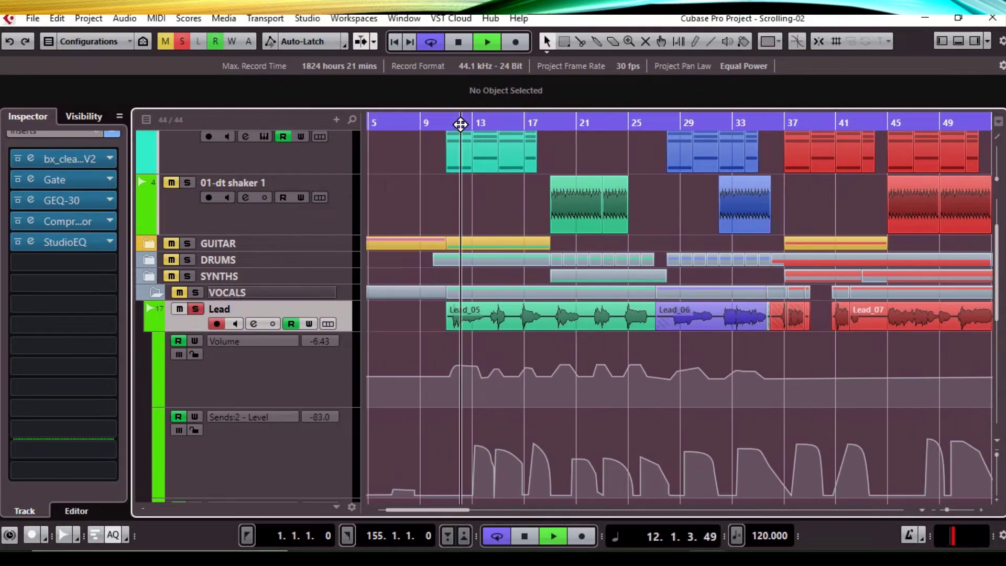
{"action": "scroll", "coordinate": [549, 361], "scroll_direction": "down", "scroll_amount": 4}
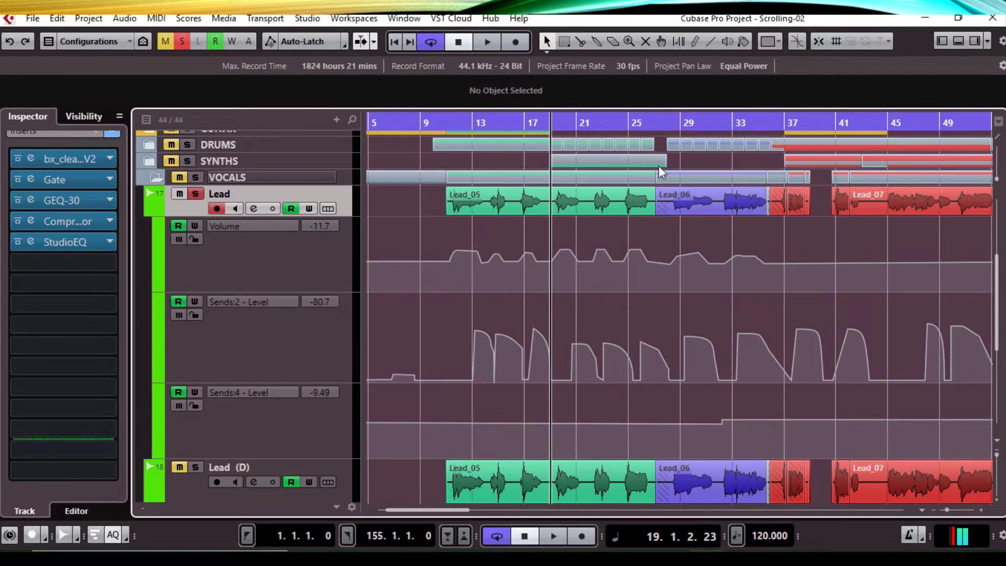
{"action": "left_click_drag", "start_coordinate": [997, 305], "coordinate": [999, 250]}
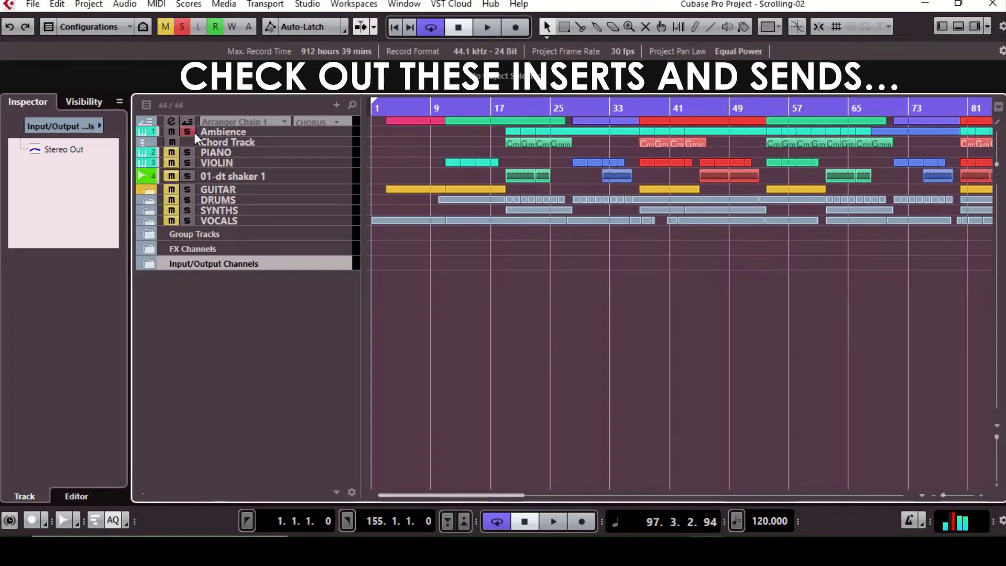
Step: Enlarge the Ambience track's height and start playback of the soloed track from about bar 18
{"action": "left_click_drag", "start_coordinate": [346, 136], "coordinate": [338, 181]}
{"action": "left_click", "coordinate": [346, 186]}
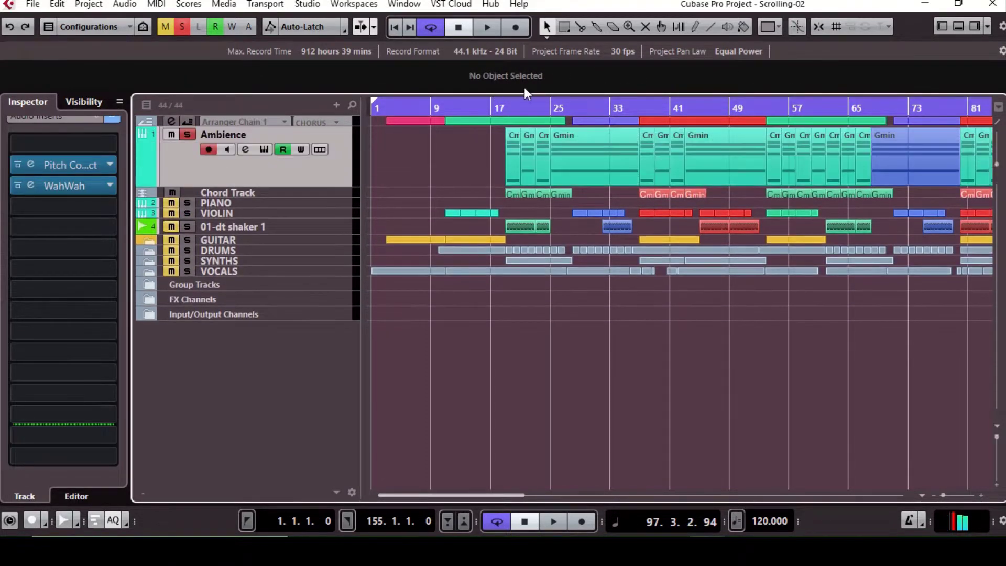
{"action": "double_click", "coordinate": [503, 108]}
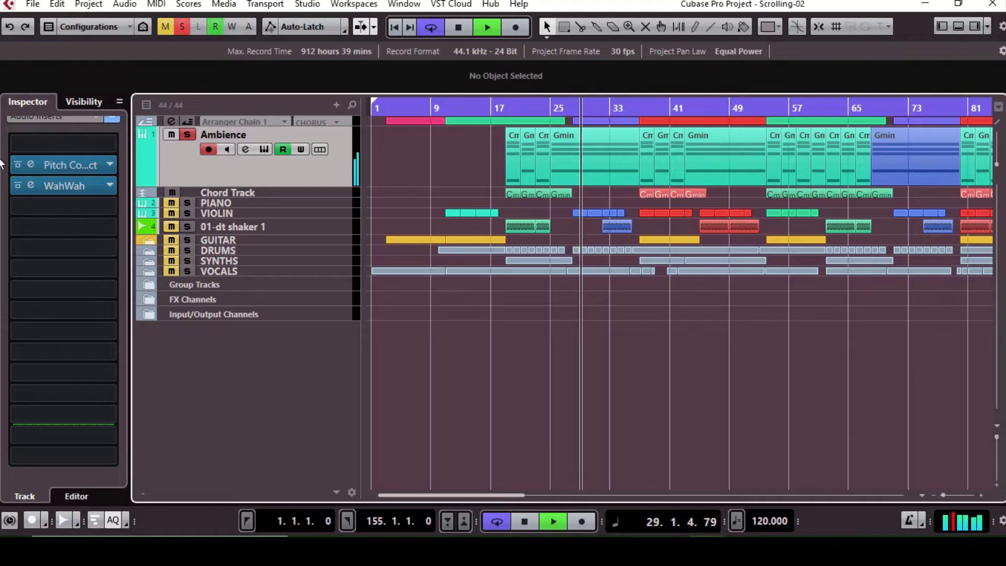
Step: Compare Ambience's Pitch Correct insert bypassed and active, trying the General One Octave Down preset before loading General One Octave Up
{"action": "left_click", "coordinate": [18, 168]}
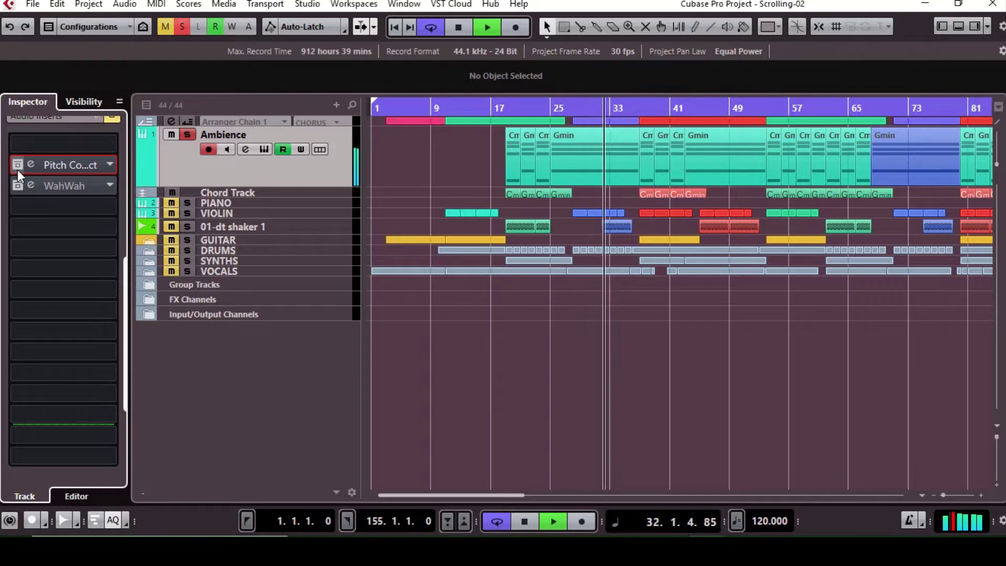
{"action": "left_click", "coordinate": [85, 164]}
{"action": "left_click", "coordinate": [368, 102]}
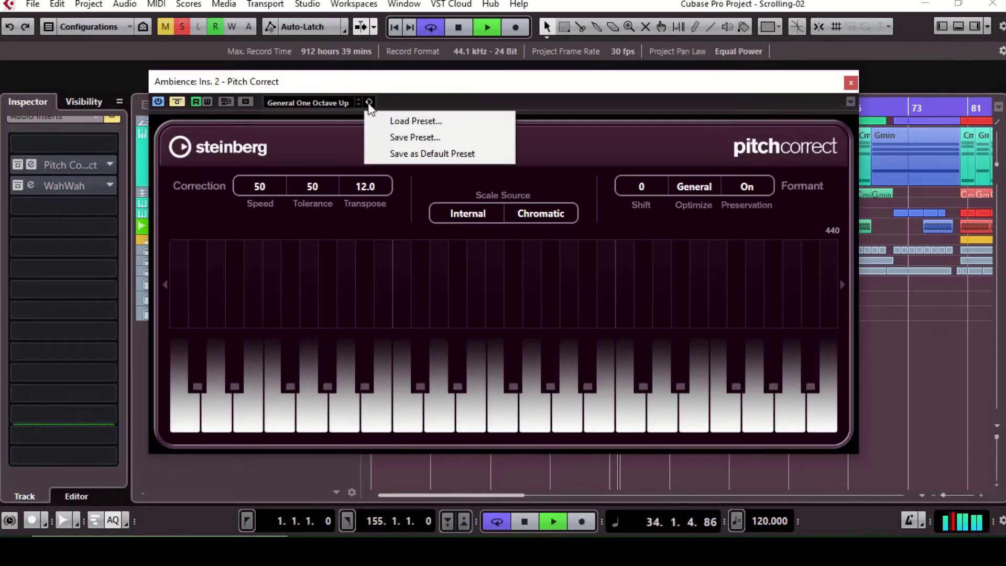
{"action": "left_click", "coordinate": [401, 121]}
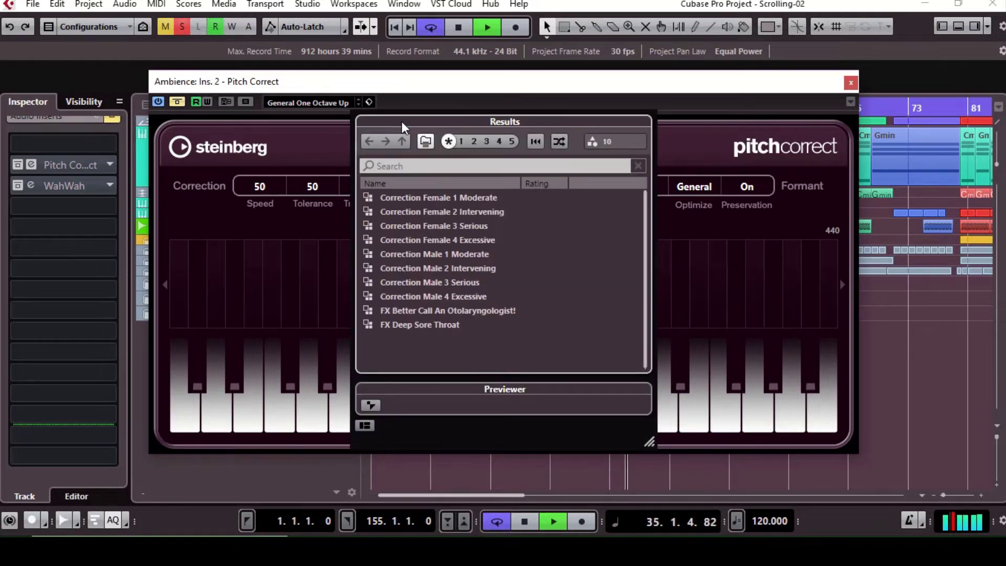
{"action": "left_click", "coordinate": [485, 306]}
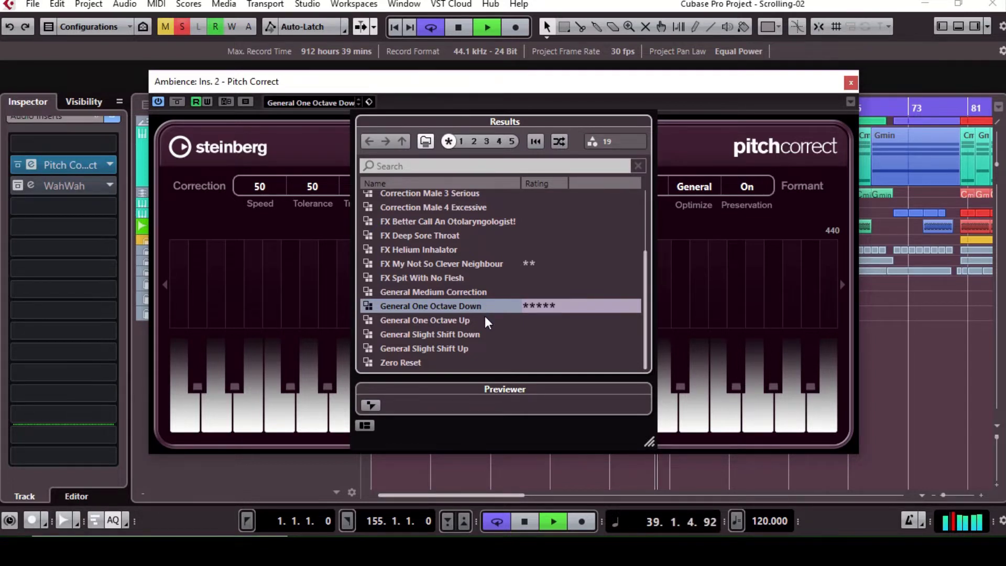
{"action": "left_click", "coordinate": [485, 319]}
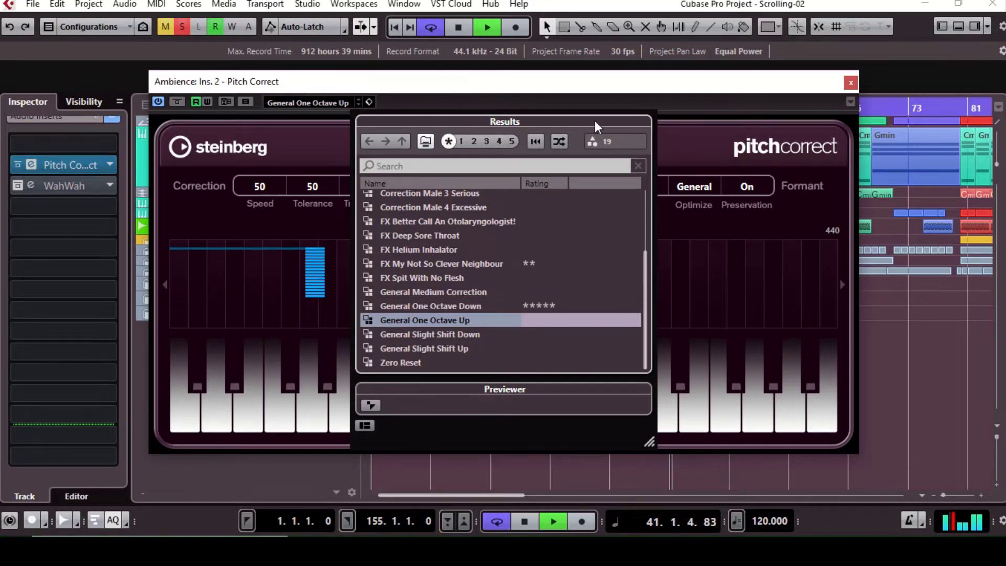
{"action": "left_click", "coordinate": [666, 109]}
{"action": "left_click", "coordinate": [850, 82]}
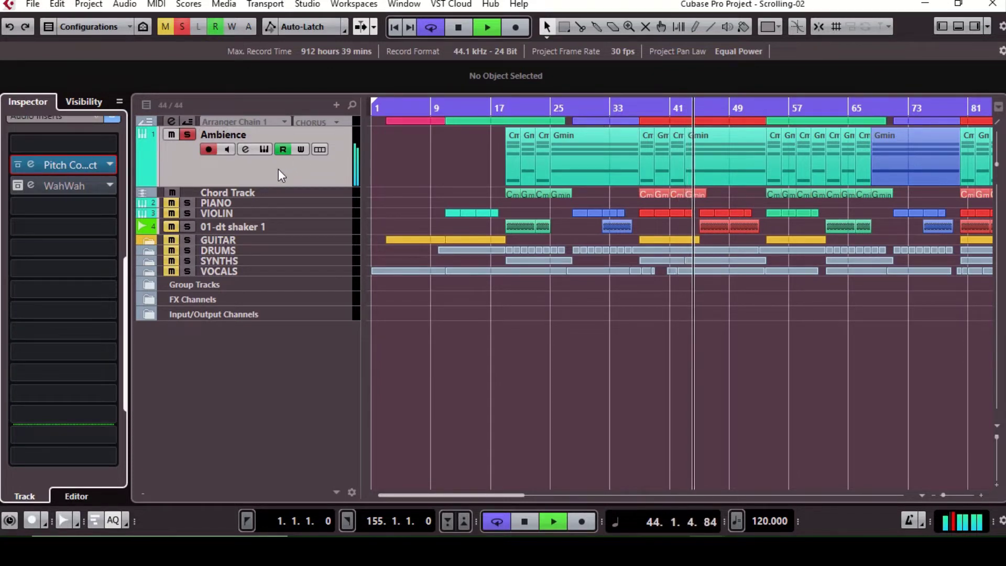
Step: Take the Ambience track's WahWah insert out of bypass and close its plug-in window
{"action": "left_click", "coordinate": [77, 185]}
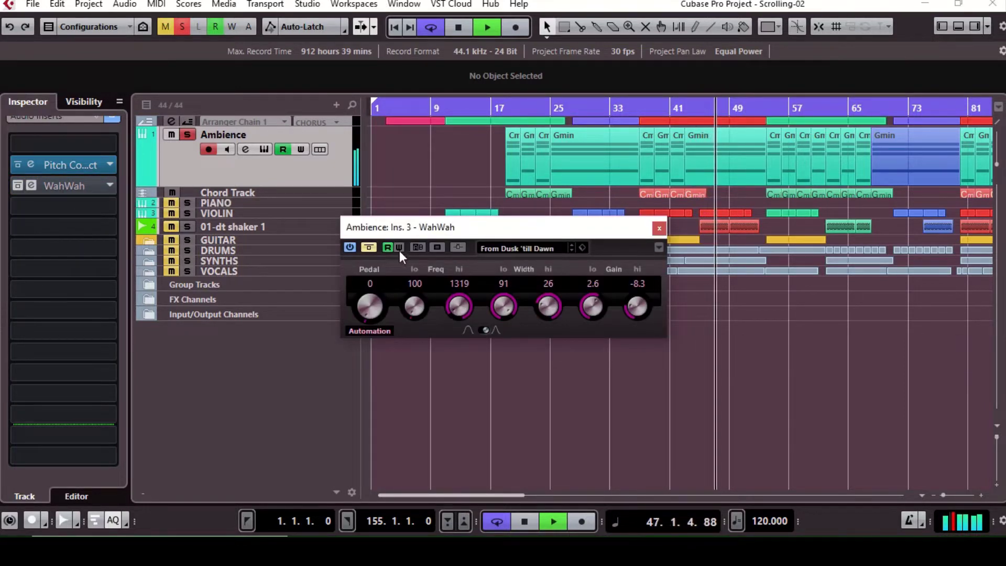
{"action": "left_click", "coordinate": [369, 246]}
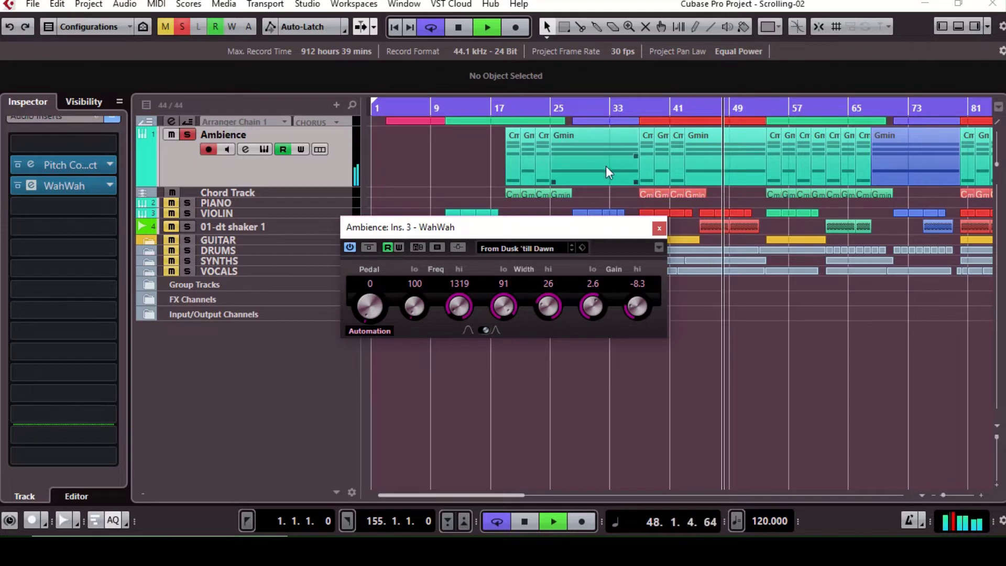
{"action": "left_click", "coordinate": [658, 229]}
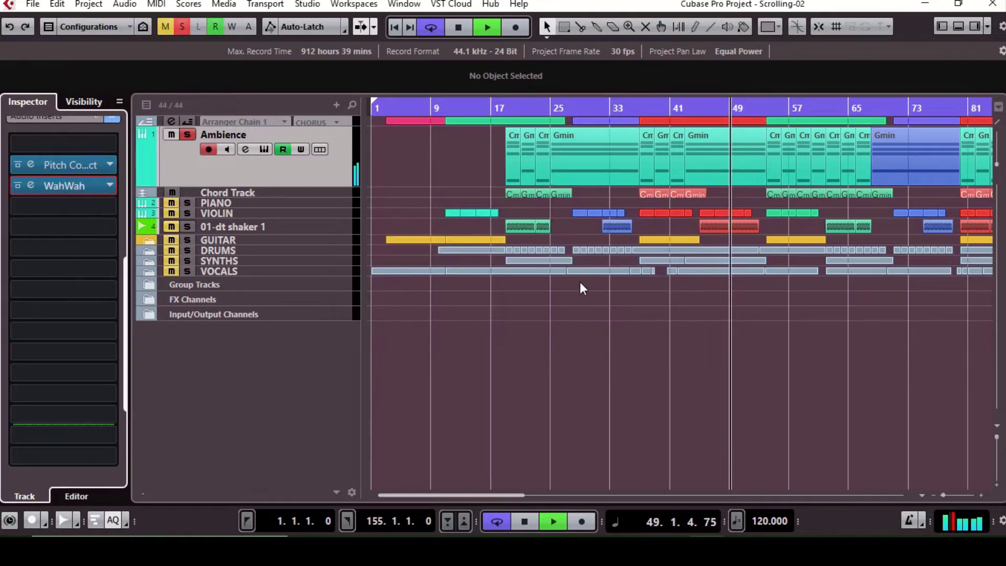
Step: Clear all solos, mute the VOCALS folder and play the arrangement from about bar 24
{"action": "left_click_drag", "start_coordinate": [497, 492], "coordinate": [511, 492]}
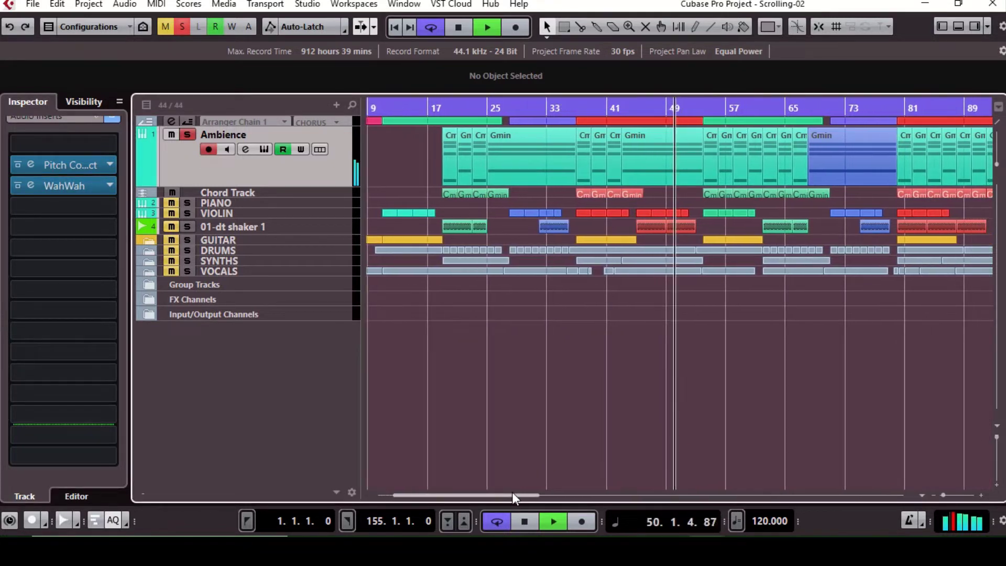
{"action": "left_click", "coordinate": [187, 269]}
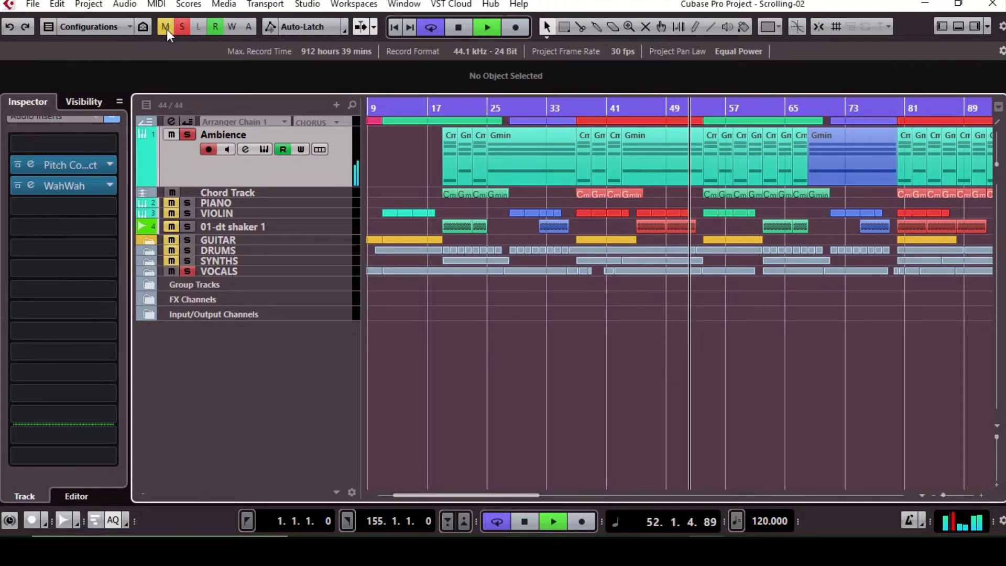
{"action": "left_click", "coordinate": [183, 25]}
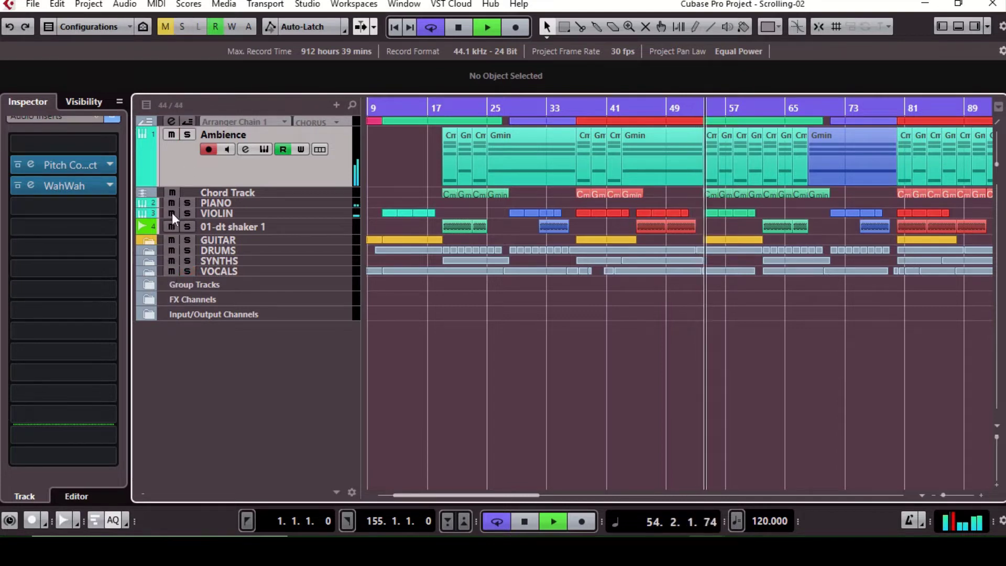
{"action": "left_click", "coordinate": [172, 270]}
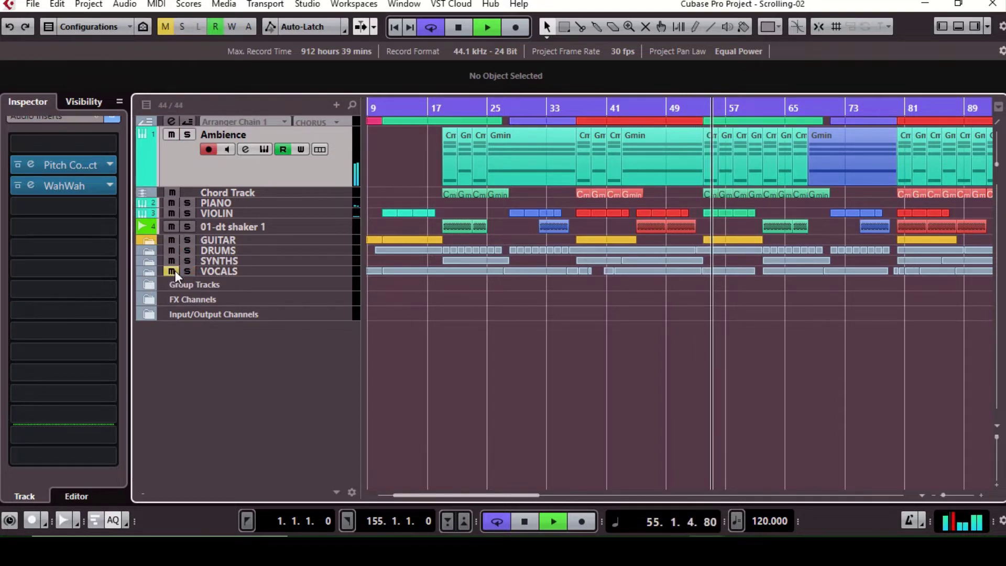
{"action": "left_click", "coordinate": [480, 104]}
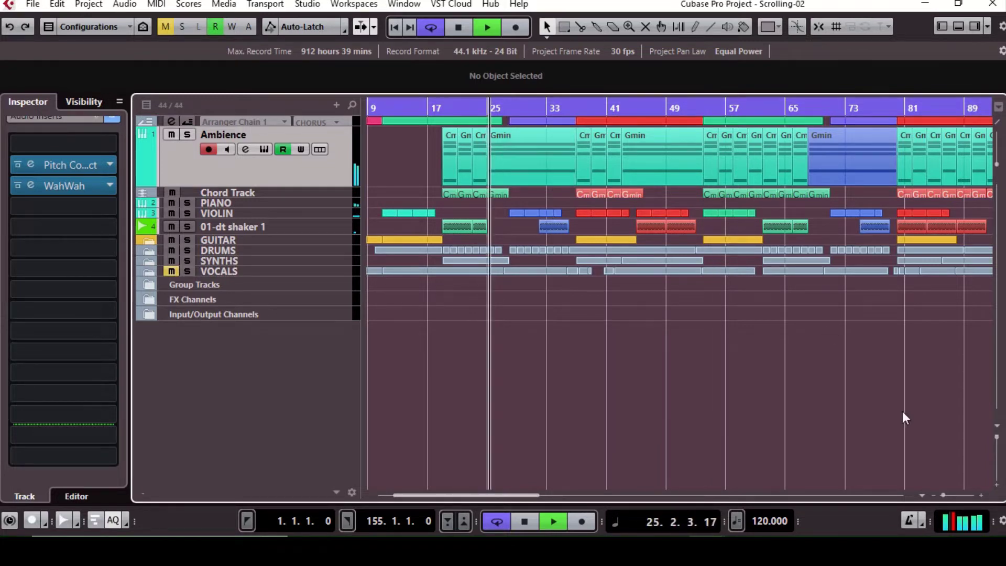
{"action": "left_click_drag", "start_coordinate": [1000, 439], "coordinate": [999, 443]}
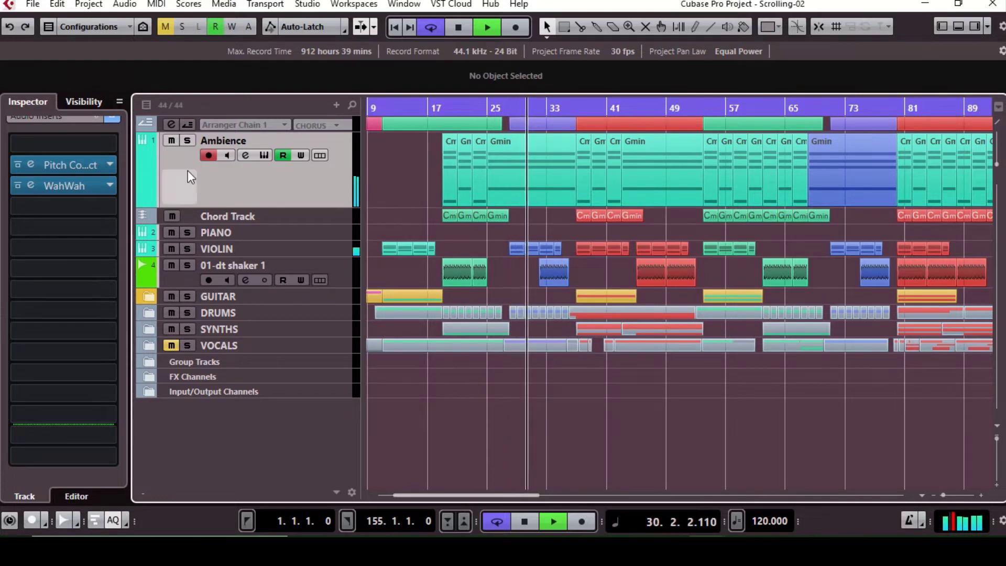
Step: Compare the arrangement from about bar 23 with the Ambience track muted and unmuted
{"action": "left_click", "coordinate": [171, 140]}
{"action": "left_click", "coordinate": [477, 107]}
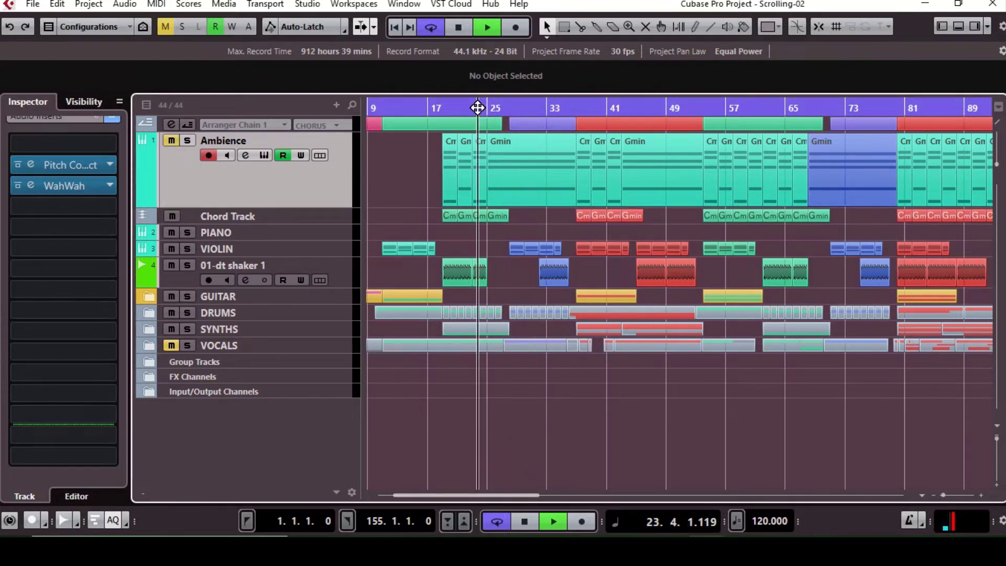
{"action": "left_click", "coordinate": [981, 494]}
{"action": "left_click", "coordinate": [981, 494]}
{"action": "left_click", "coordinate": [981, 494]}
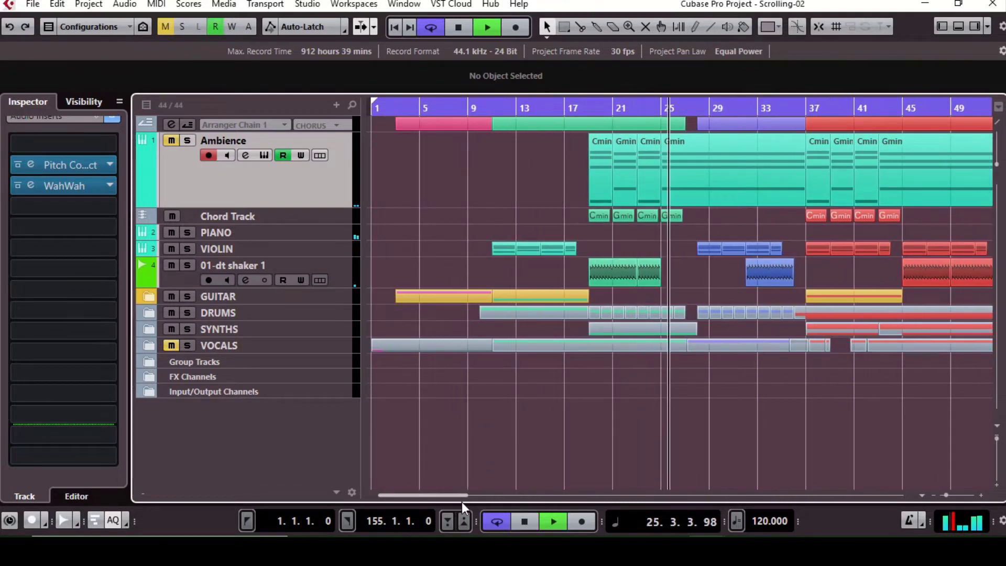
{"action": "left_click_drag", "start_coordinate": [453, 497], "coordinate": [470, 498]}
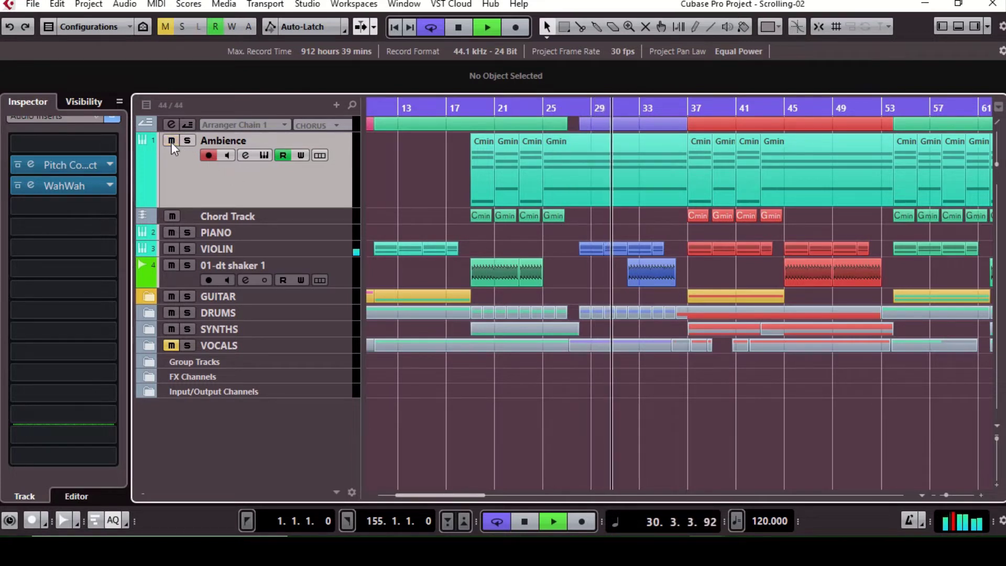
{"action": "left_click", "coordinate": [525, 104]}
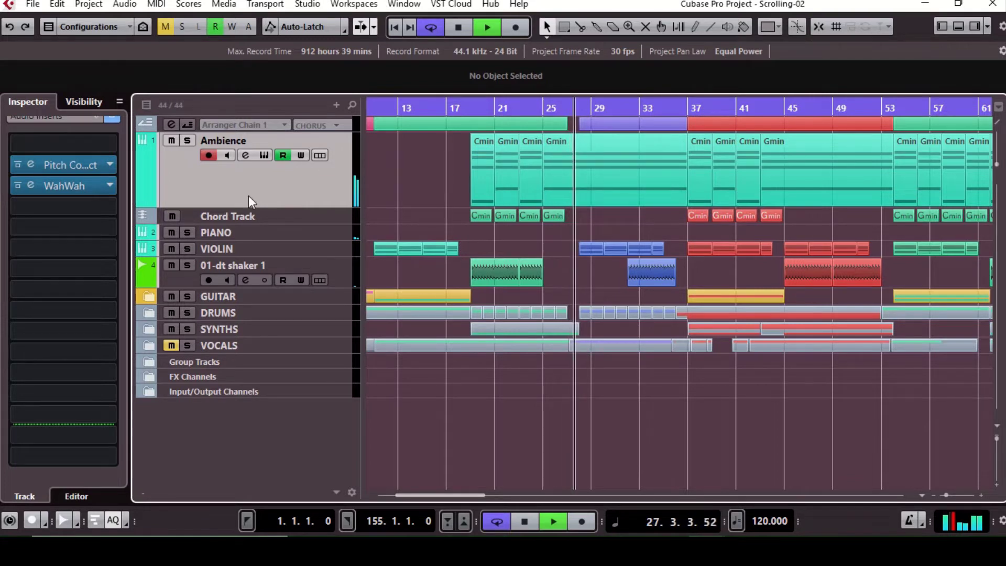
Step: Solo the PIANO track, select it and enlarge its track height
{"action": "left_click", "coordinate": [187, 232]}
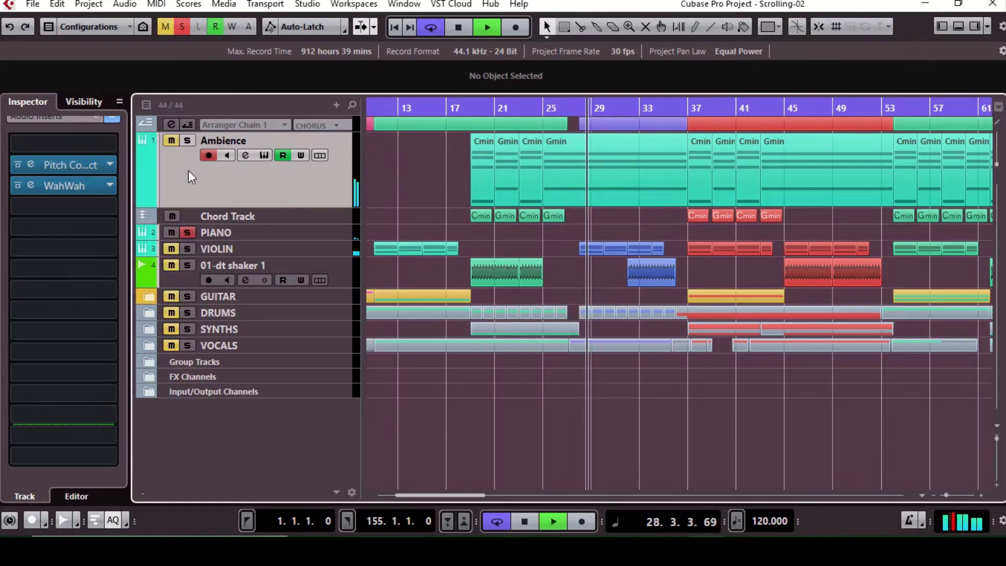
{"action": "left_click", "coordinate": [347, 232]}
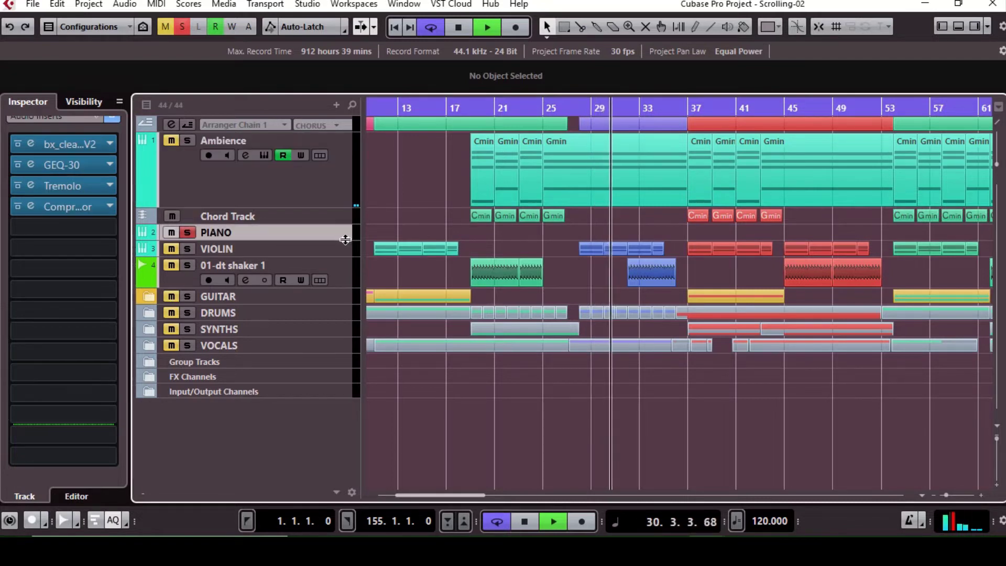
{"action": "left_click_drag", "start_coordinate": [345, 238], "coordinate": [344, 286]}
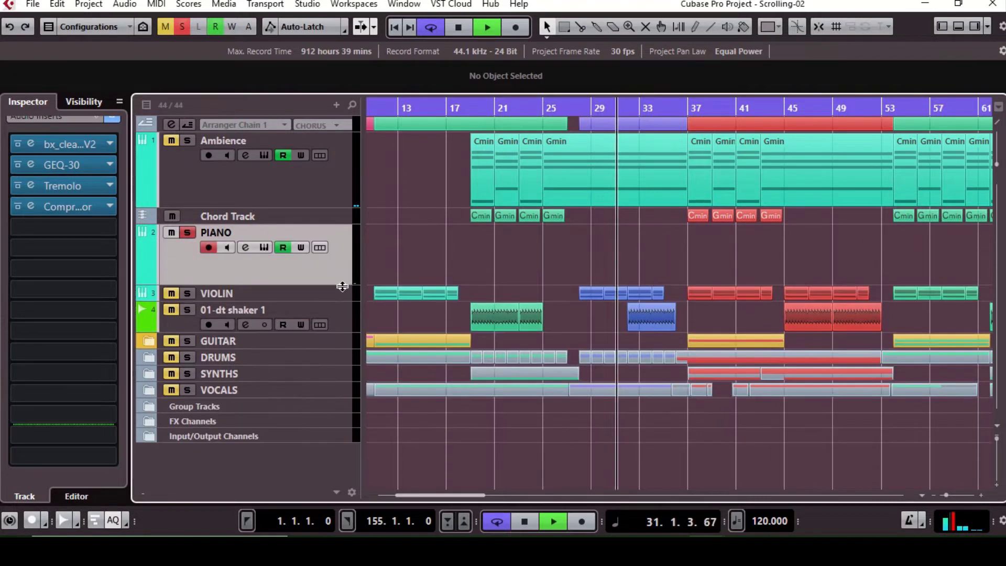
Step: Audition PIANO from about bar 19 with its Tremolo, GEQ-30 and Compressor inserts bypassed, reactivating GEQ-30, Tremolo and Compressor one after another
{"action": "left_click", "coordinate": [17, 186]}
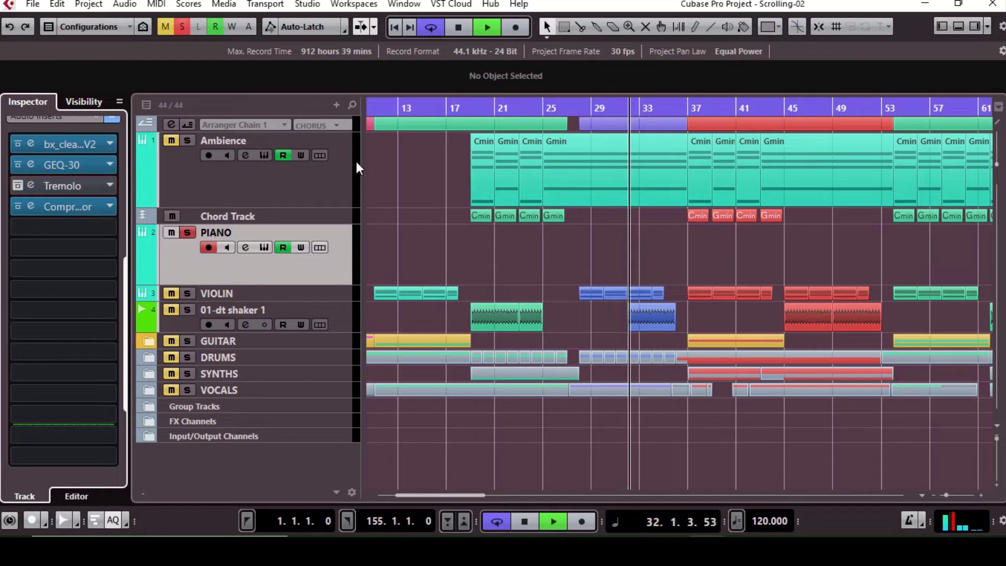
{"action": "left_click", "coordinate": [471, 109]}
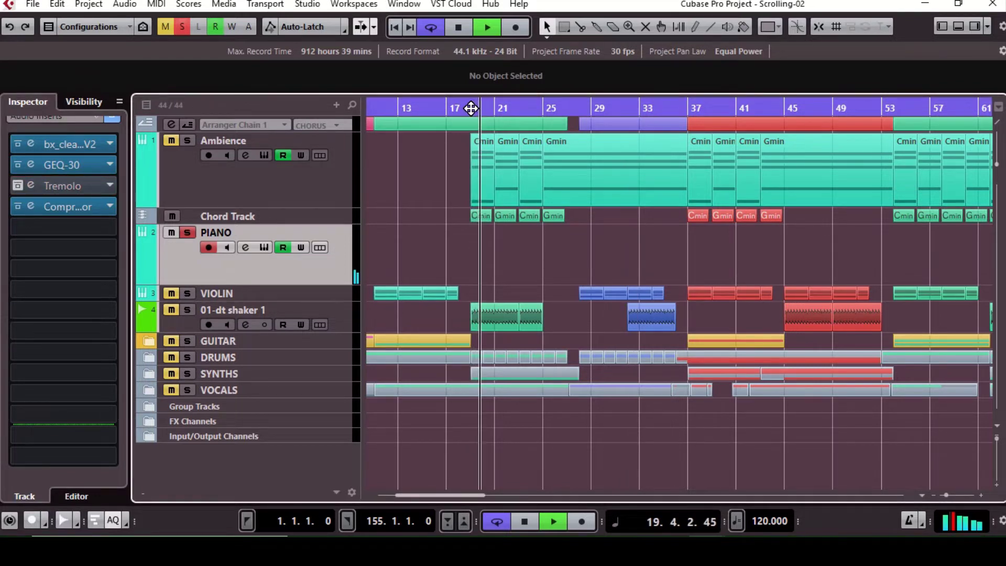
{"action": "left_click", "coordinate": [17, 164]}
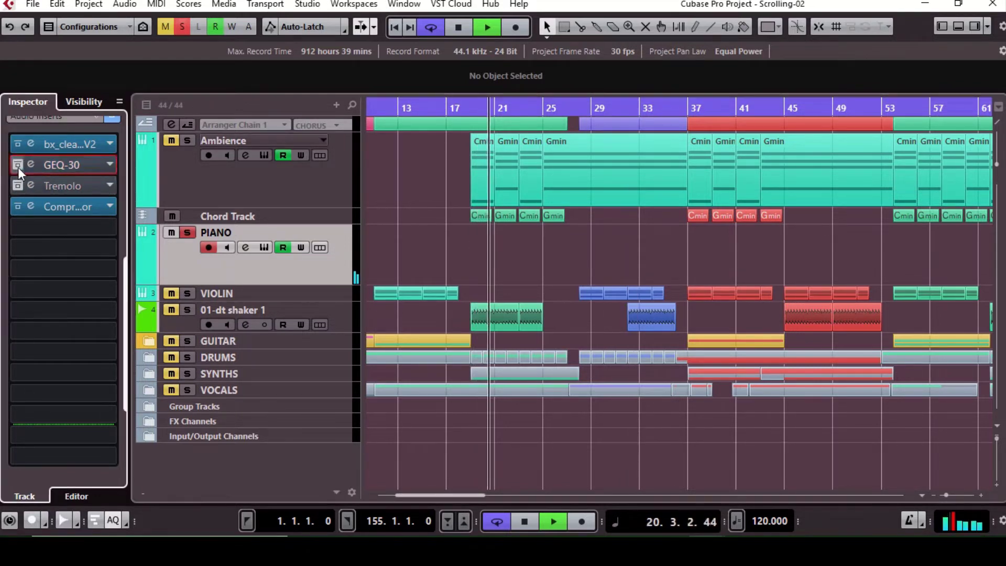
{"action": "left_click", "coordinate": [18, 206]}
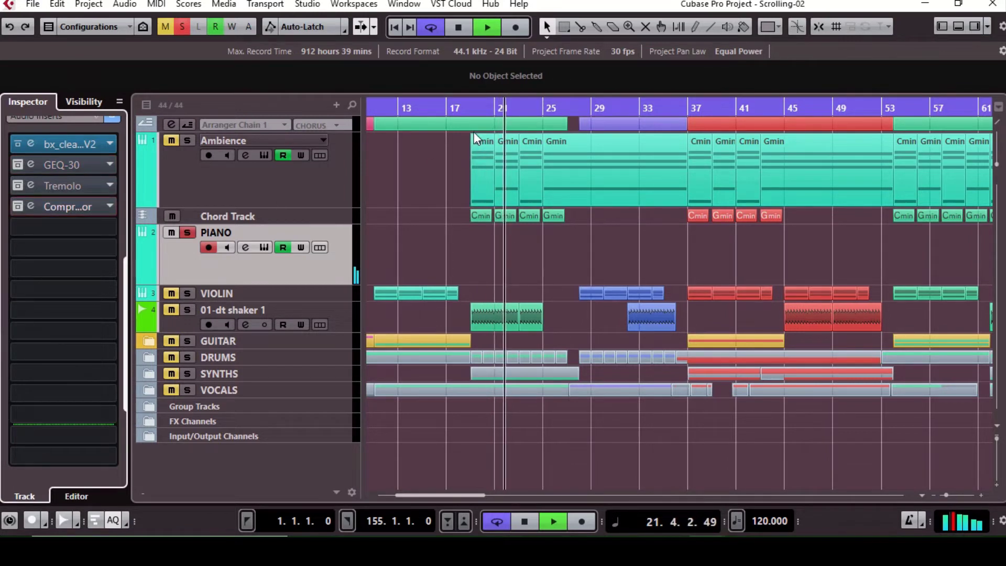
{"action": "left_click", "coordinate": [18, 164]}
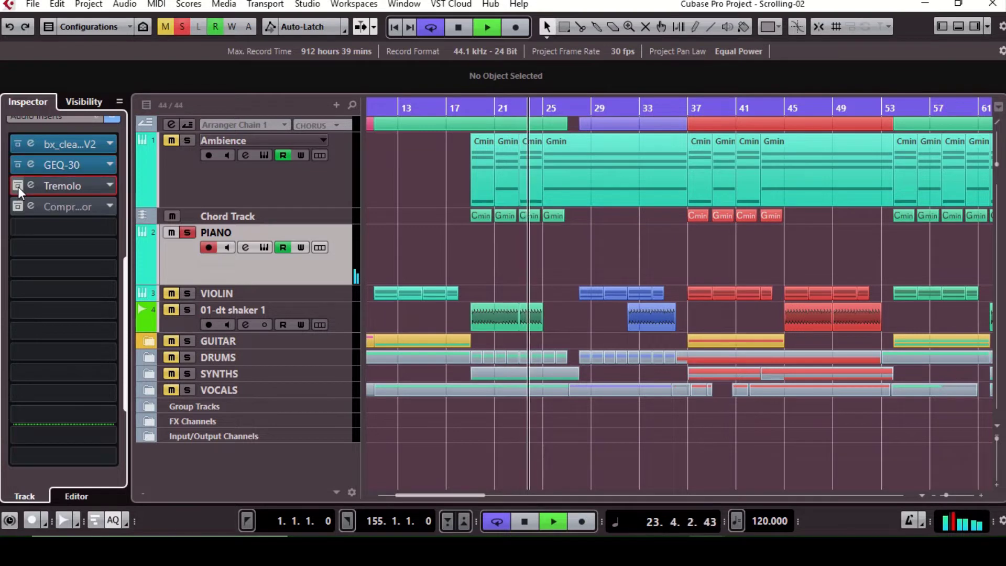
{"action": "left_click", "coordinate": [18, 186]}
{"action": "left_click", "coordinate": [468, 110]}
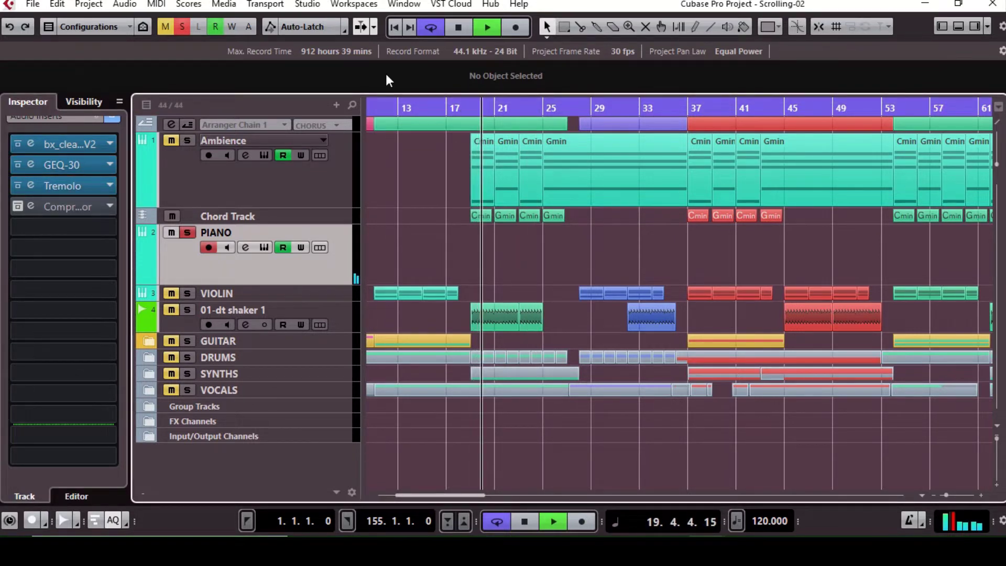
{"action": "left_click", "coordinate": [20, 207]}
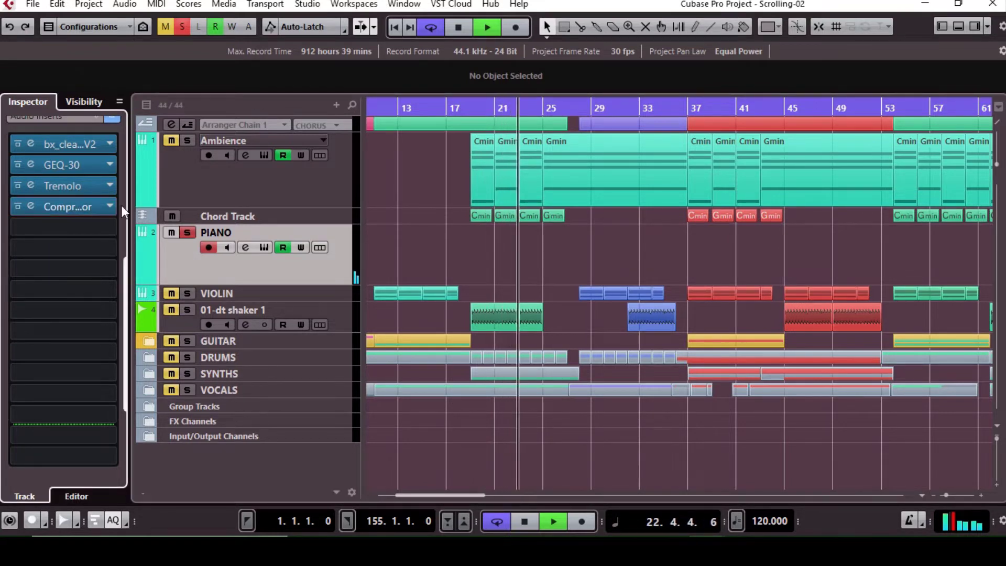
Step: Solo Ambience alongside PIANO, then clear all solos and mute PIANO
{"action": "left_click", "coordinate": [188, 140]}
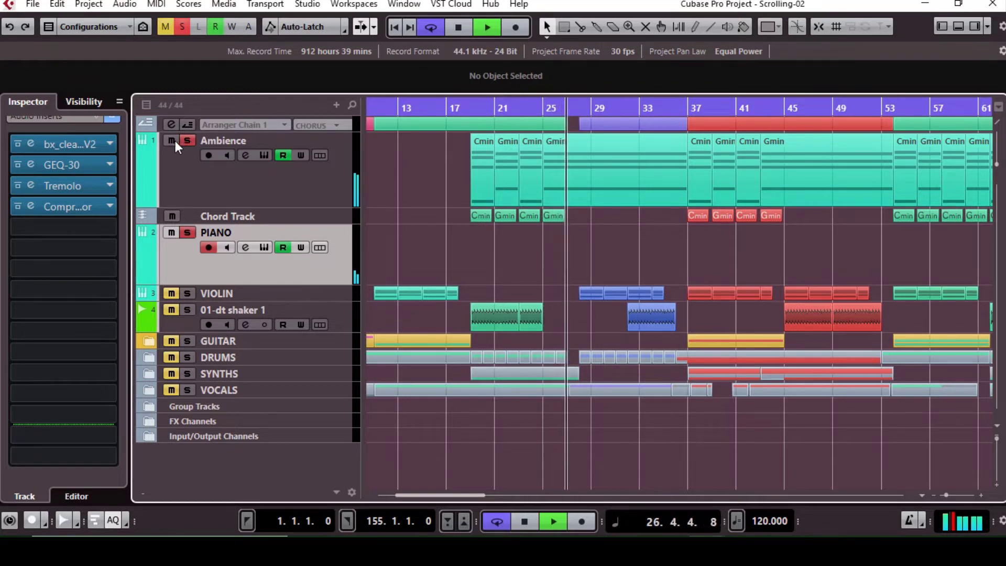
{"action": "left_click", "coordinate": [187, 232]}
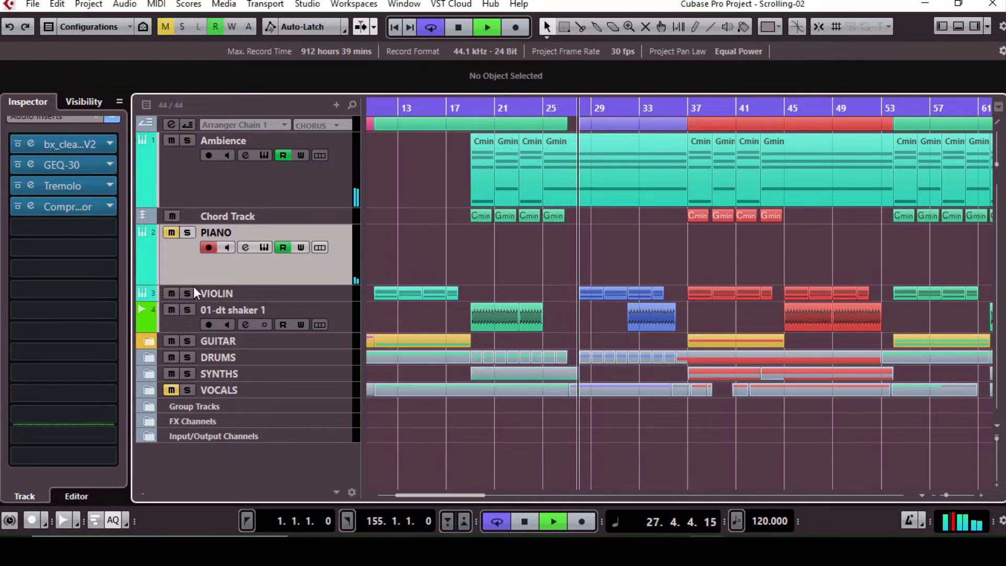
Step: Solo the VIOLIN track, reduce the PIANO and Ambience track heights and enlarge VIOLIN's
{"action": "left_click", "coordinate": [190, 293]}
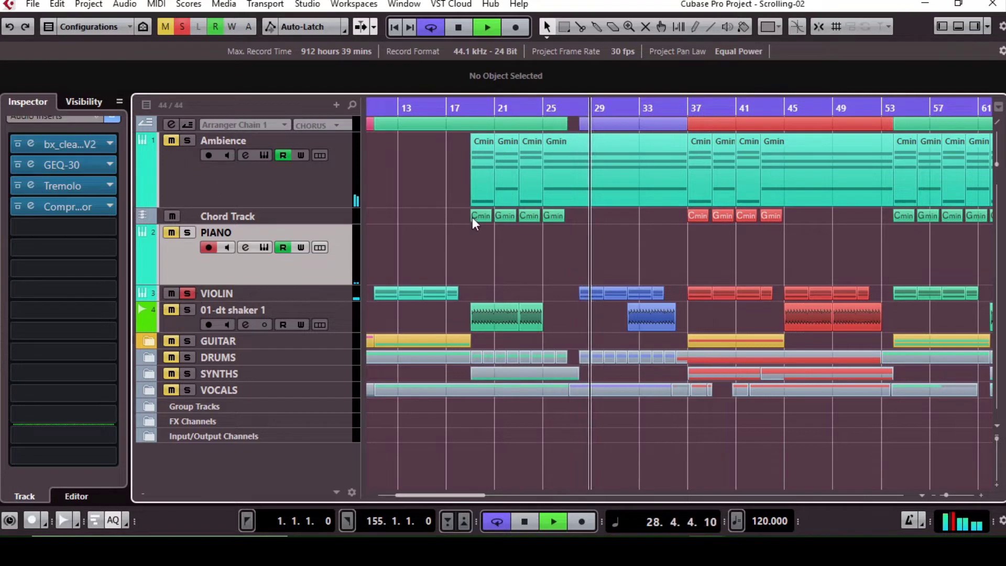
{"action": "left_click", "coordinate": [331, 293]}
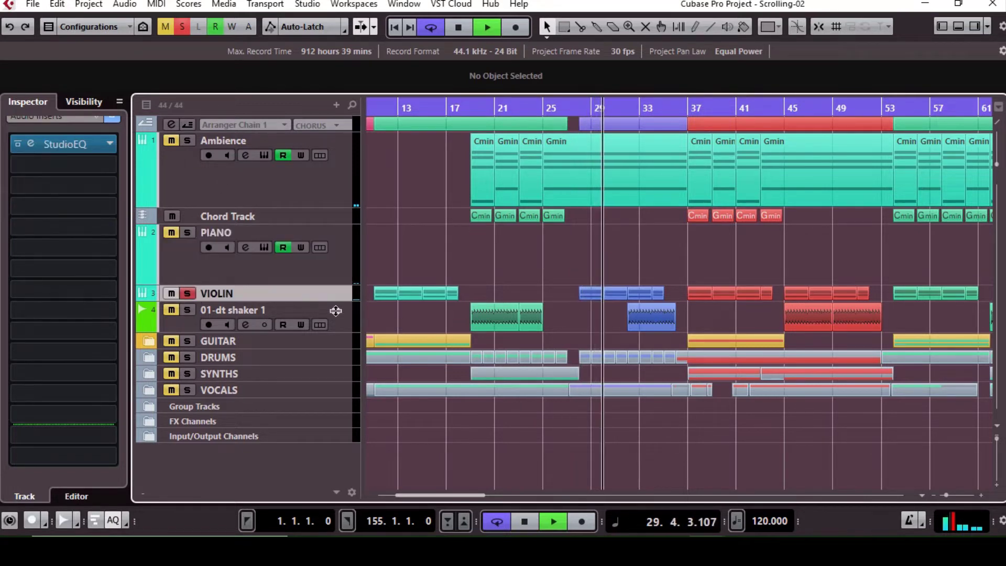
{"action": "left_click_drag", "start_coordinate": [335, 287], "coordinate": [344, 162]}
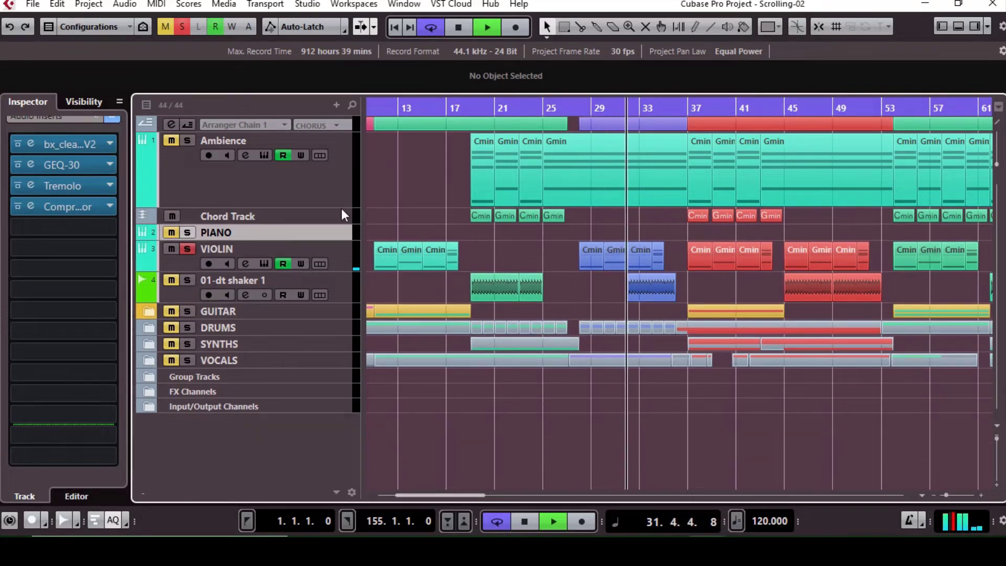
{"action": "left_click_drag", "start_coordinate": [341, 206], "coordinate": [338, 169]}
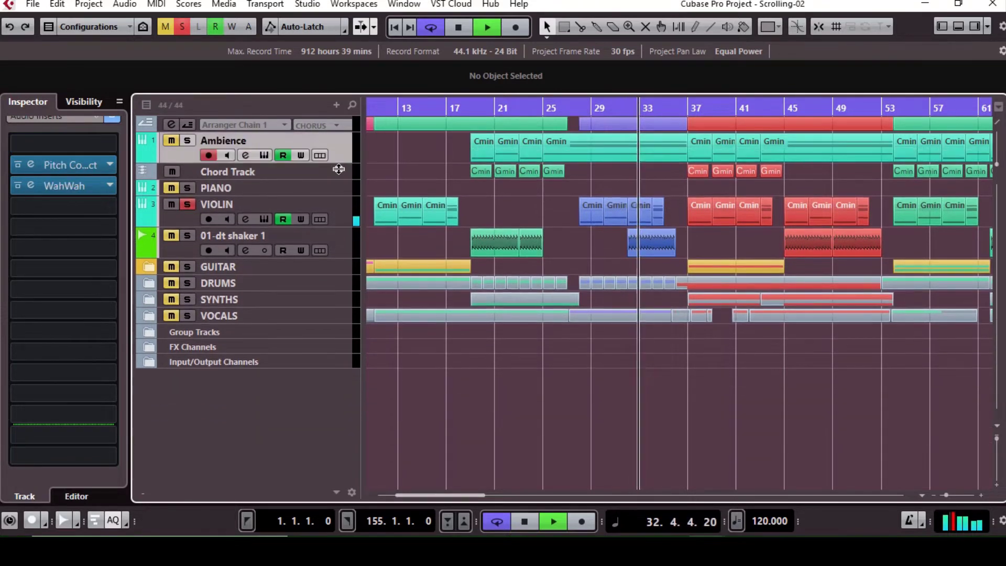
{"action": "left_click_drag", "start_coordinate": [343, 224], "coordinate": [344, 254]}
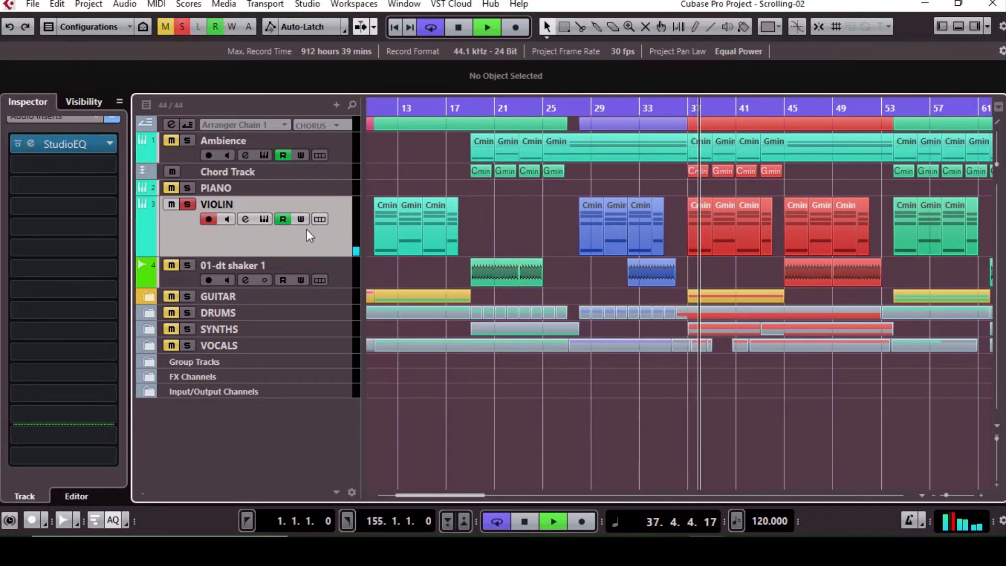
Step: Mute VIOLIN, solo and enlarge the 01-dt shaker 1 track, and play it from about bar 19
{"action": "left_click", "coordinate": [172, 204]}
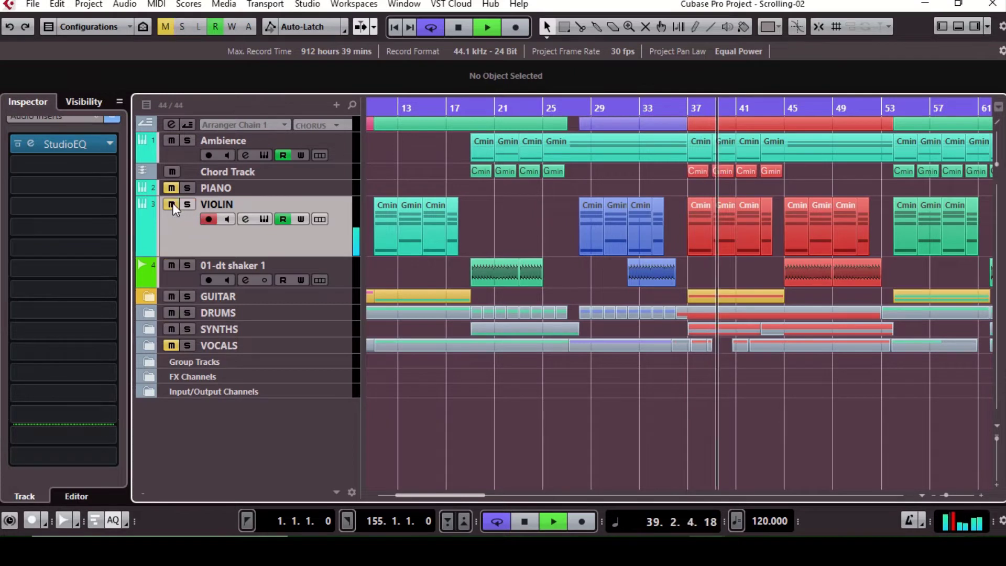
{"action": "left_click", "coordinate": [187, 265]}
{"action": "left_click_drag", "start_coordinate": [346, 287], "coordinate": [346, 317]}
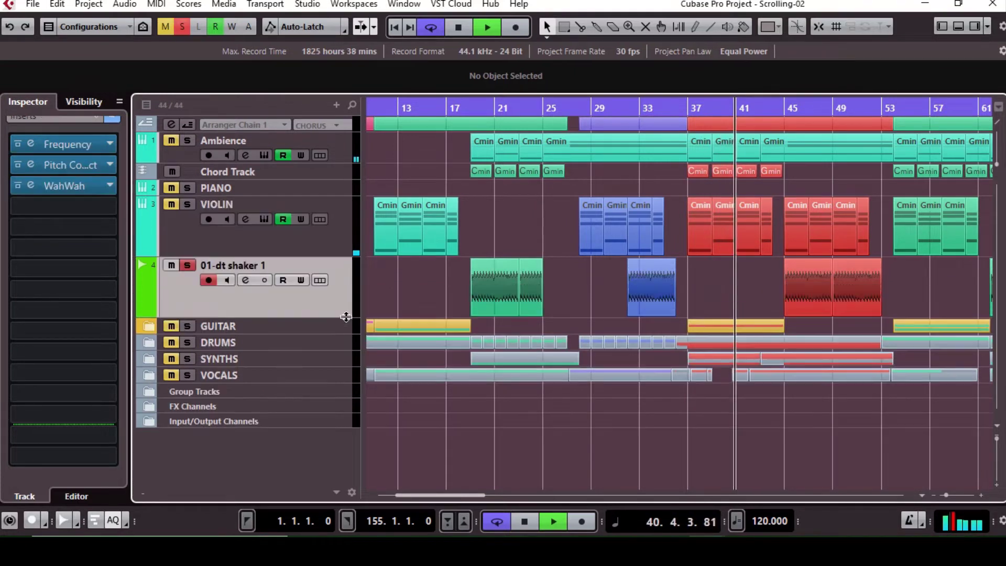
{"action": "left_click_drag", "start_coordinate": [480, 494], "coordinate": [464, 493]}
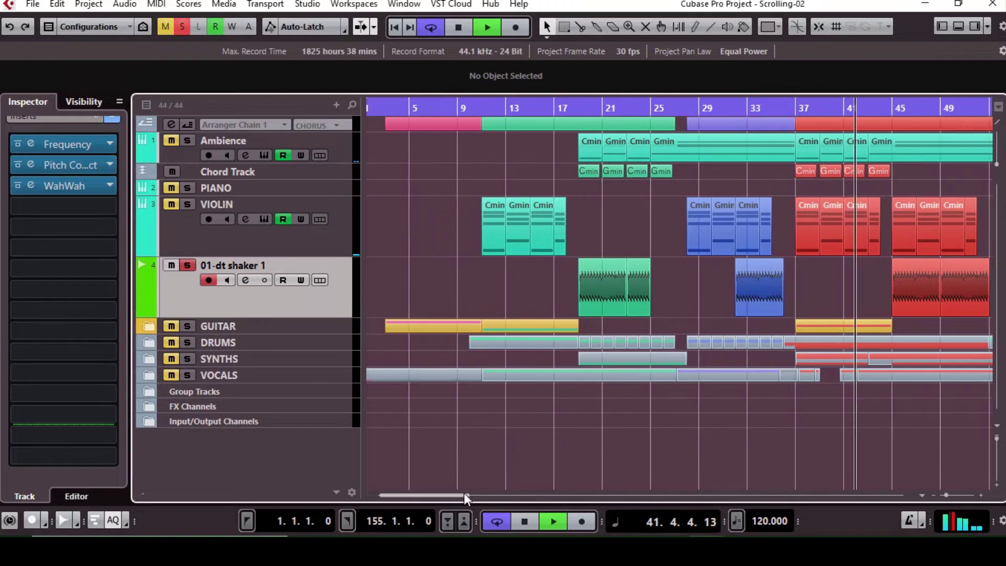
{"action": "left_click", "coordinate": [574, 108]}
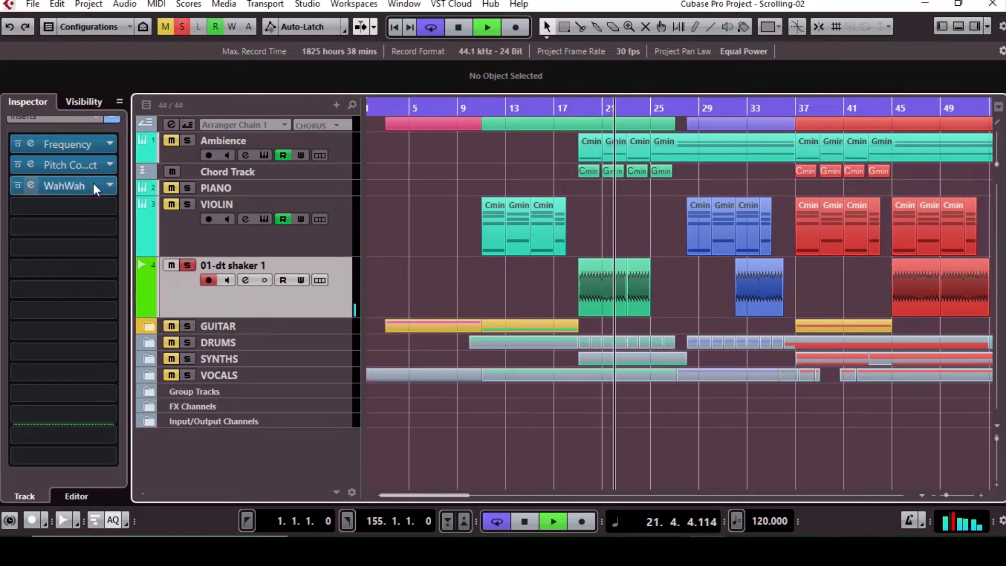
Step: Bypass the shaker track's WahWah, Pitch Correct and Frequency inserts and replay it from about bar 18
{"action": "left_click", "coordinate": [20, 187]}
{"action": "left_click", "coordinate": [19, 167]}
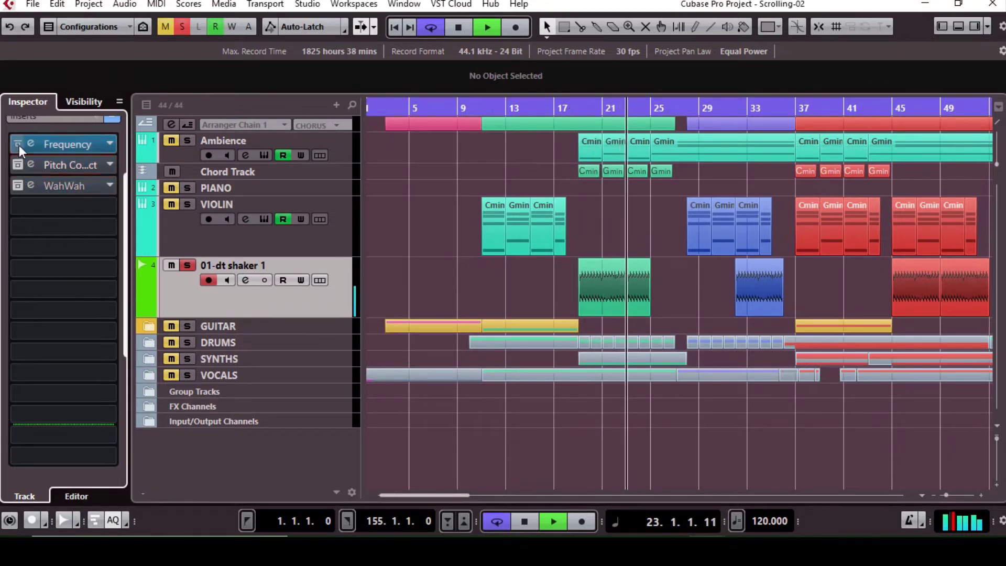
{"action": "left_click", "coordinate": [19, 145]}
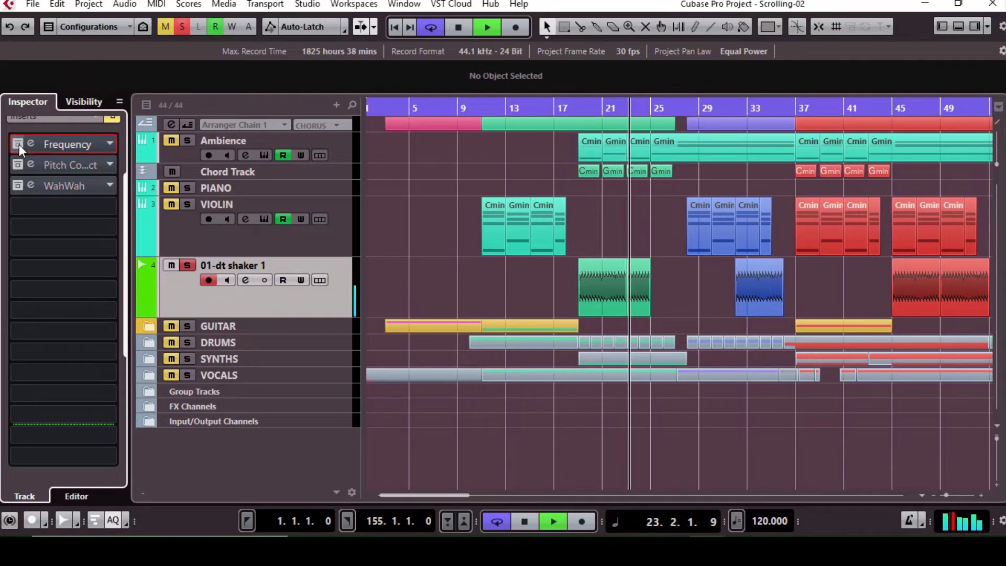
{"action": "left_click", "coordinate": [571, 110]}
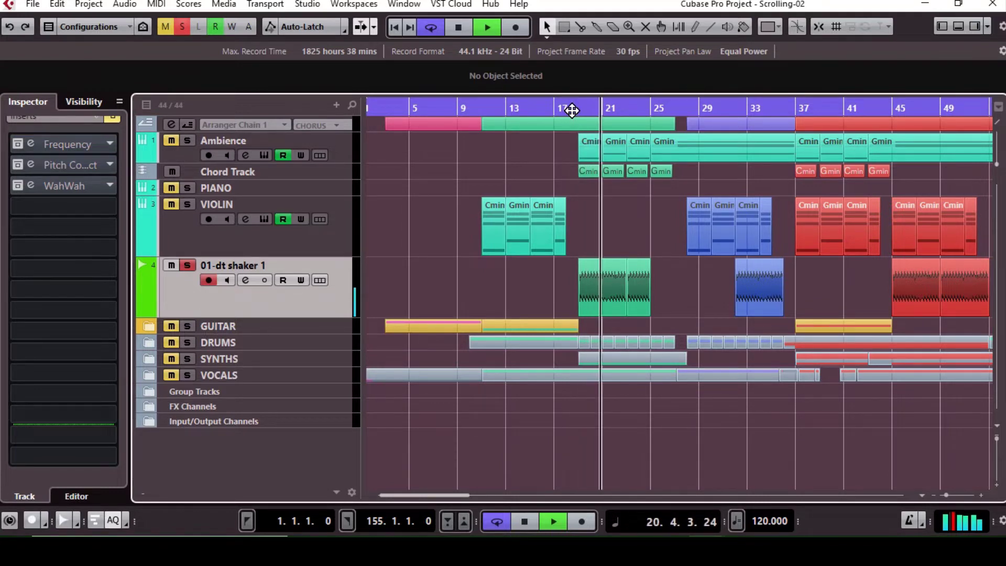
Step: Take the shaker's Frequency insert out of bypass, check its EQ settings and close its plug-in window
{"action": "left_click", "coordinate": [15, 143]}
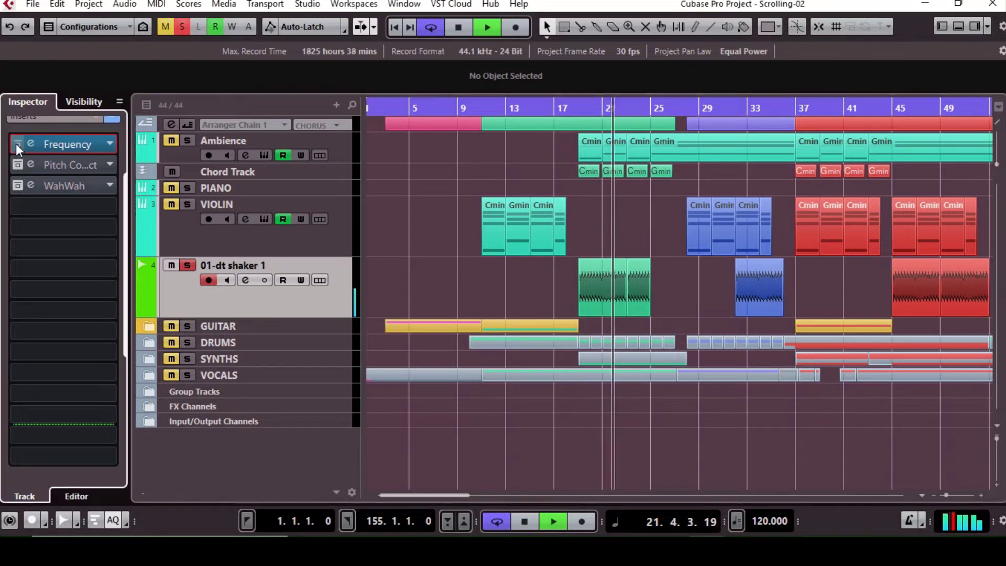
{"action": "double_click", "coordinate": [80, 143]}
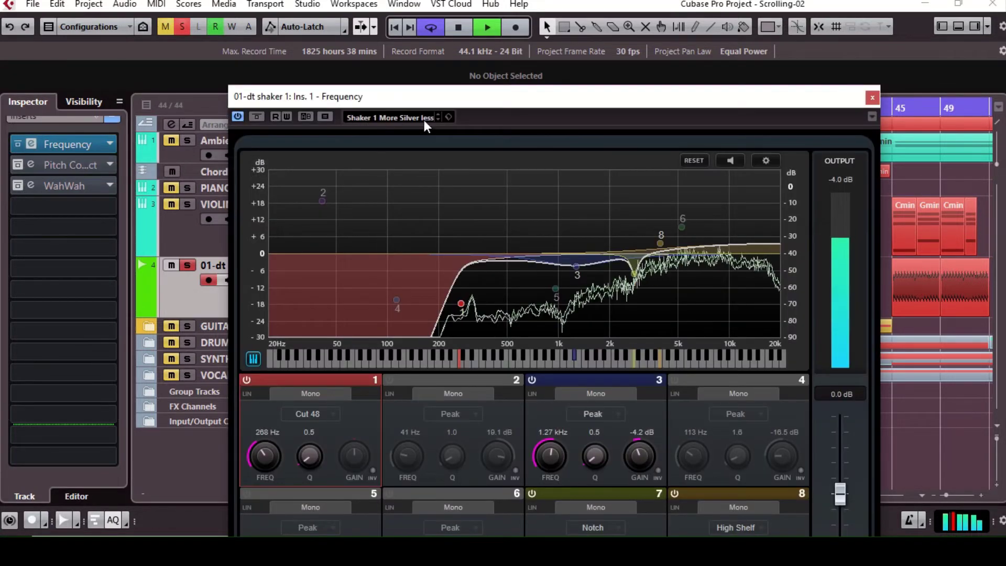
{"action": "left_click", "coordinate": [871, 97]}
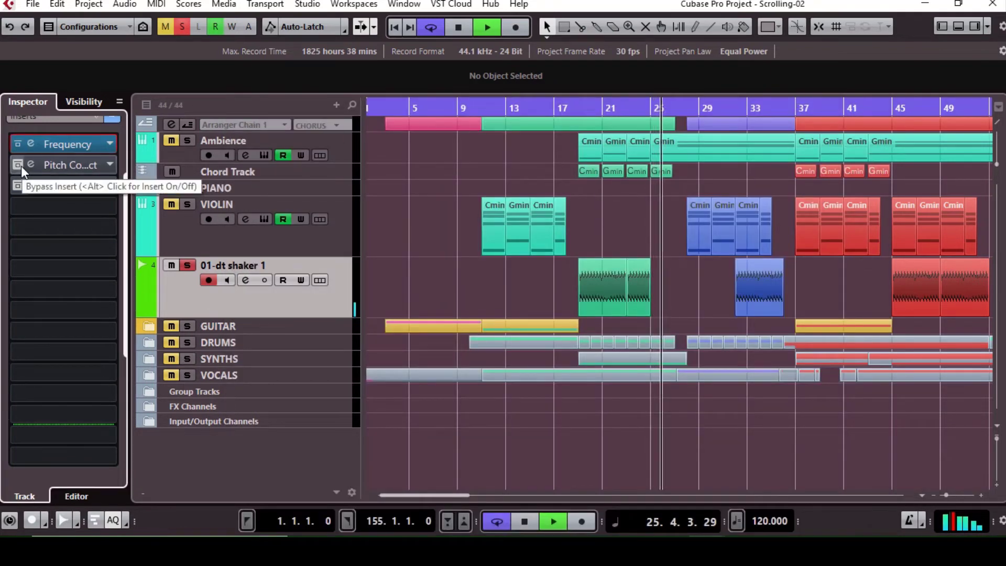
Step: Check the shaker's Pitch Correct settings, replay from about bar 19 and take Pitch Correct out of bypass
{"action": "left_click", "coordinate": [67, 167]}
{"action": "left_click", "coordinate": [67, 166]}
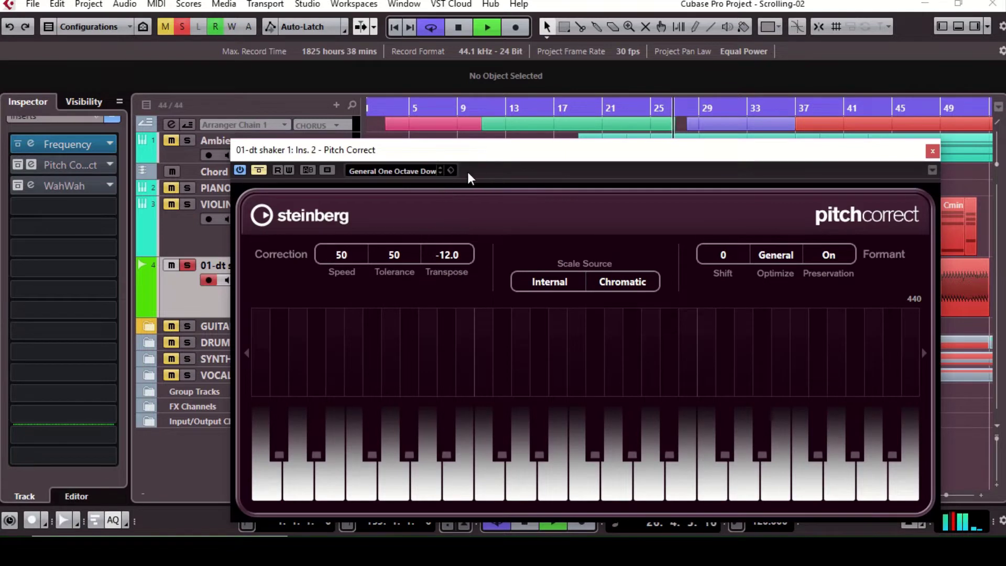
{"action": "left_click", "coordinate": [932, 151]}
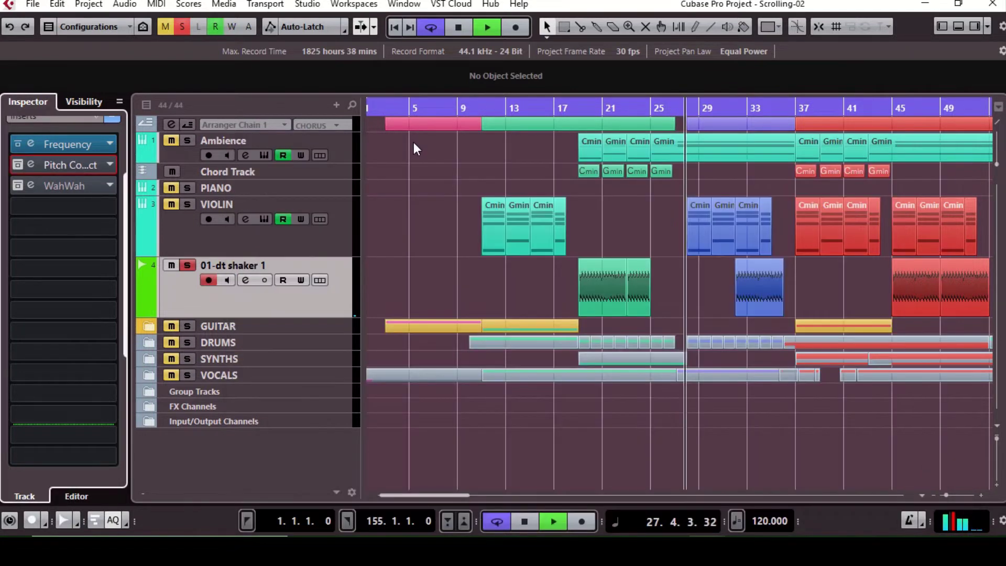
{"action": "left_click", "coordinate": [487, 111]}
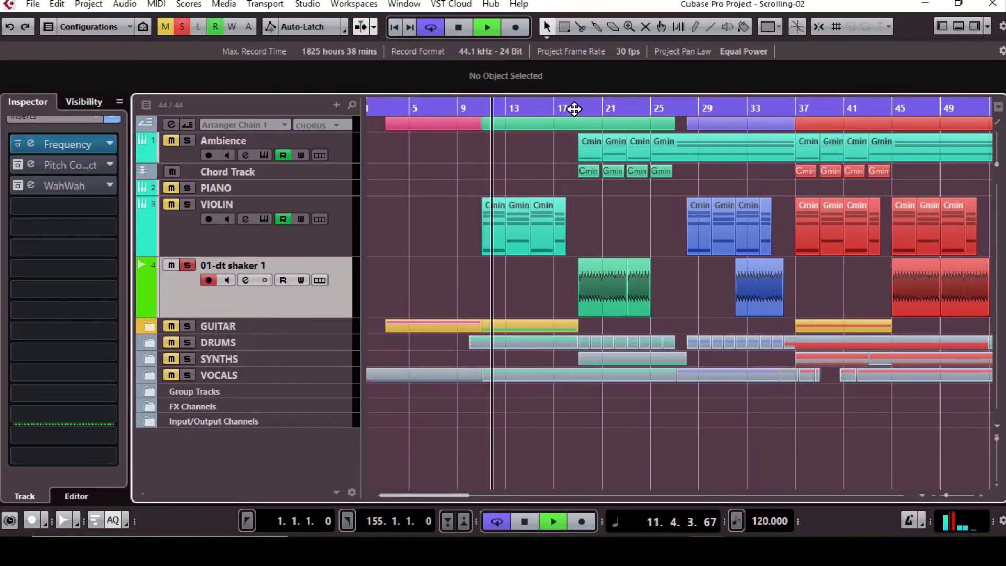
{"action": "left_click", "coordinate": [575, 109]}
{"action": "left_click", "coordinate": [21, 165]}
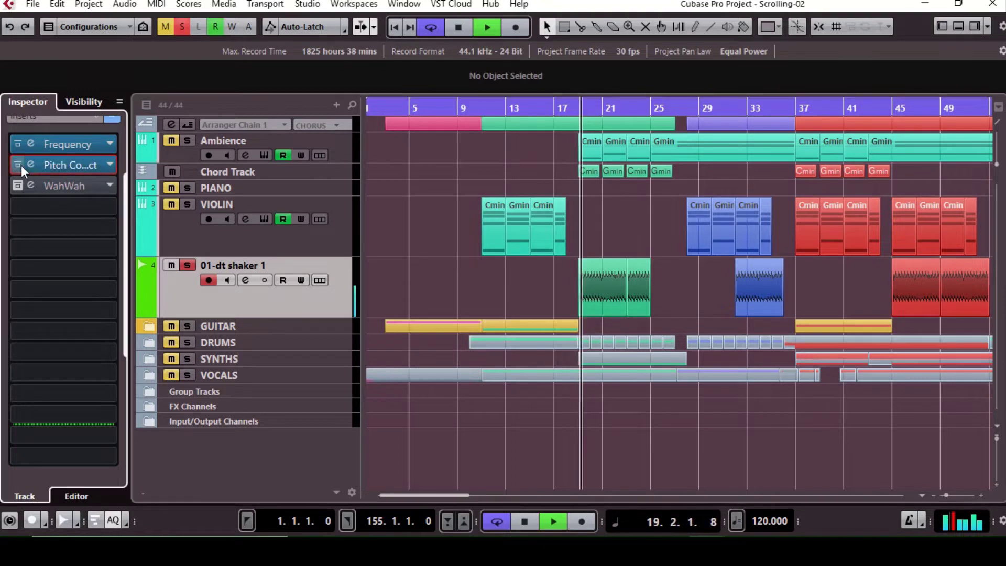
Step: Take the shaker's WahWah insert out of bypass, compare its sound bypassed and active, and close its plug-in window
{"action": "left_click", "coordinate": [77, 187]}
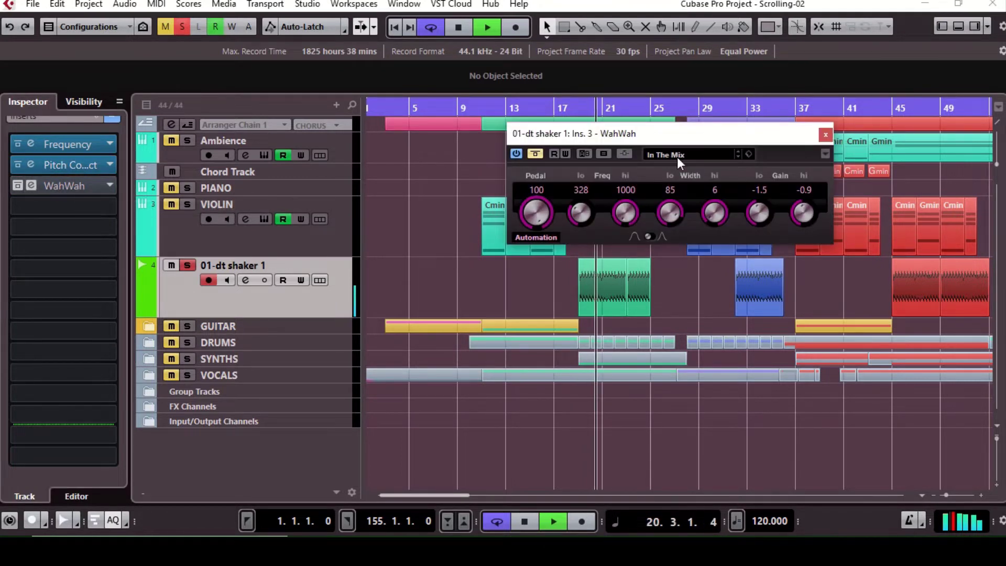
{"action": "left_click", "coordinate": [535, 153]}
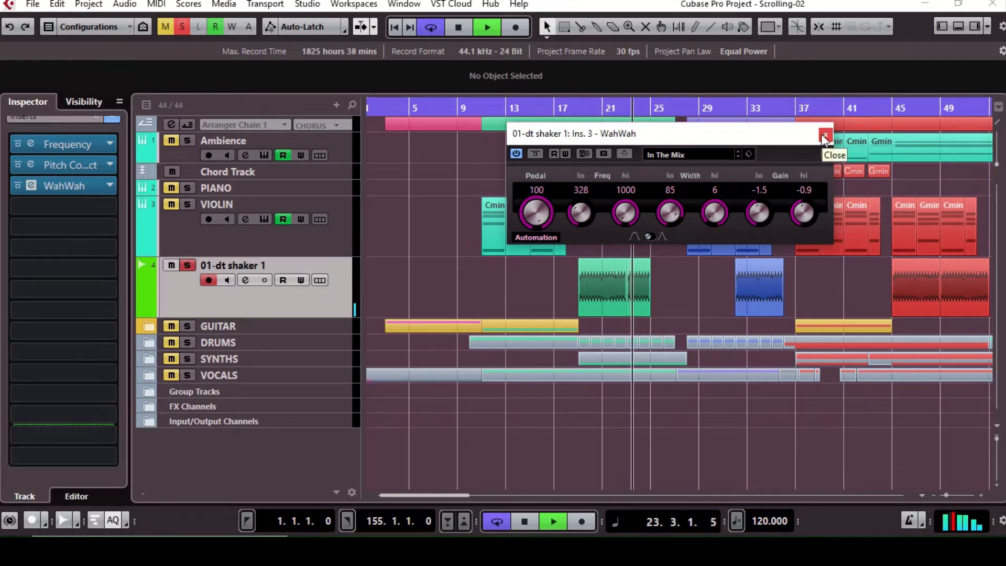
{"action": "left_click", "coordinate": [534, 155]}
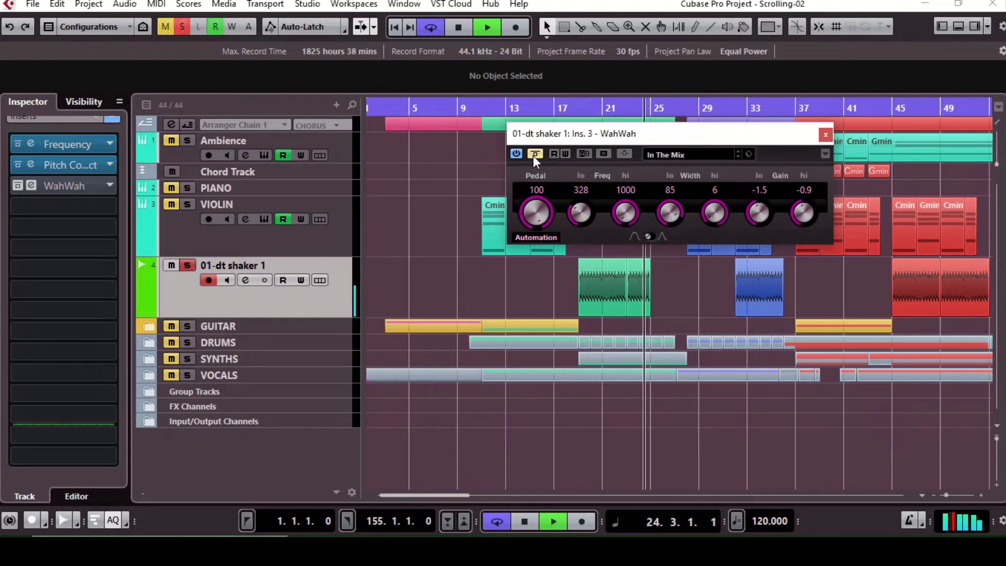
{"action": "left_click", "coordinate": [534, 155]}
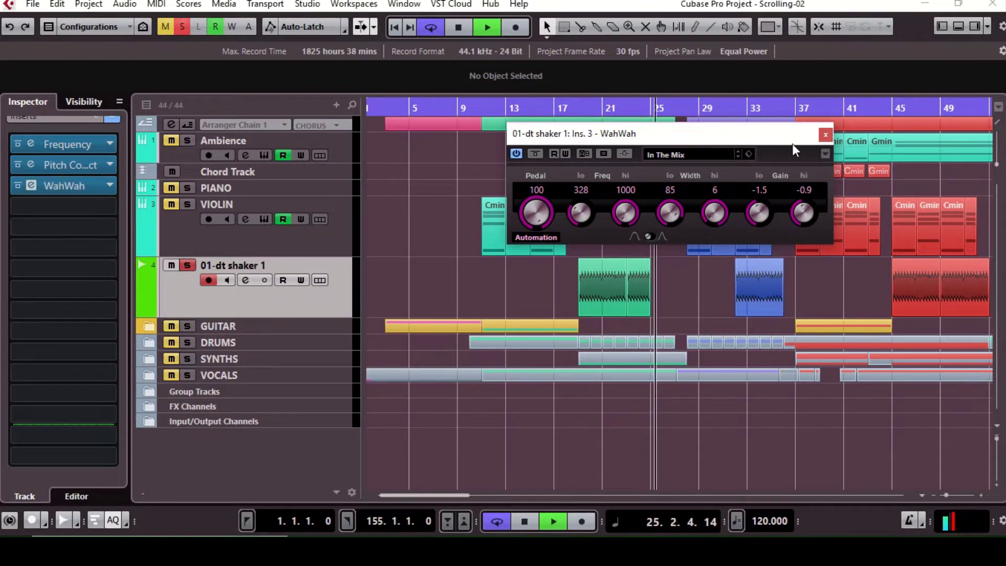
{"action": "left_click", "coordinate": [824, 136]}
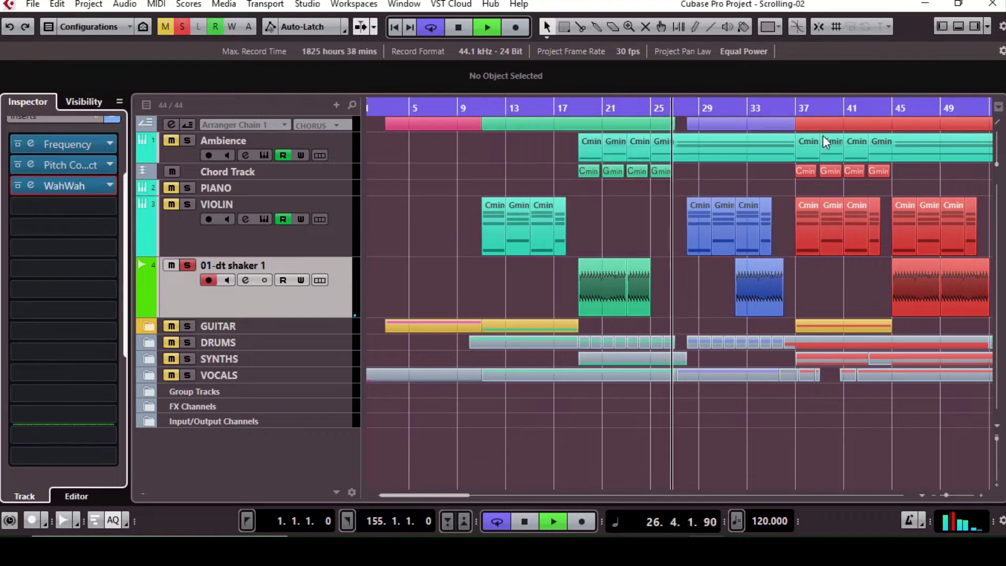
Step: Expand the GUITAR folder, solo it in place of the shaker and play from about bar 3
{"action": "left_click", "coordinate": [149, 332]}
{"action": "left_click", "coordinate": [150, 329]}
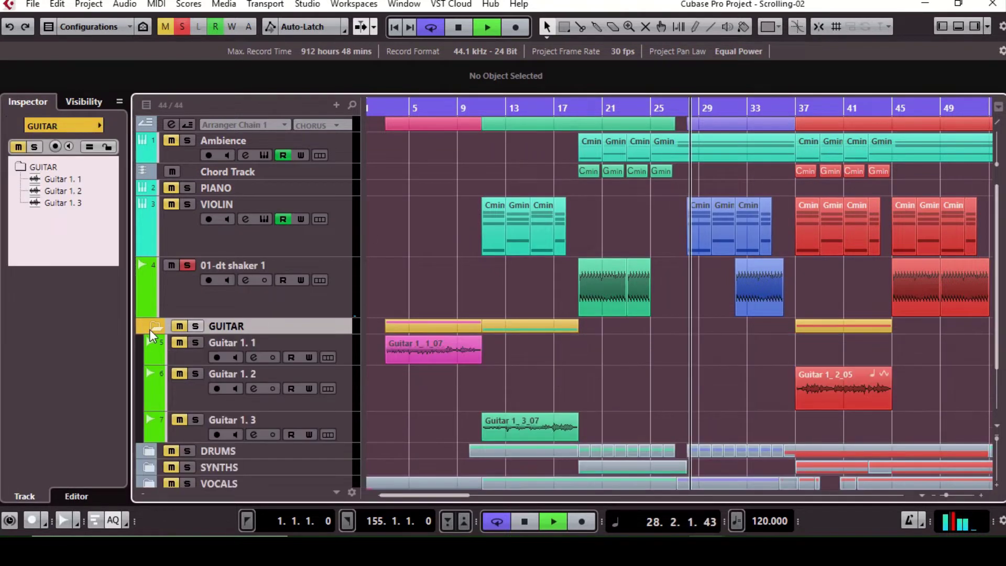
{"action": "left_click", "coordinate": [197, 325]}
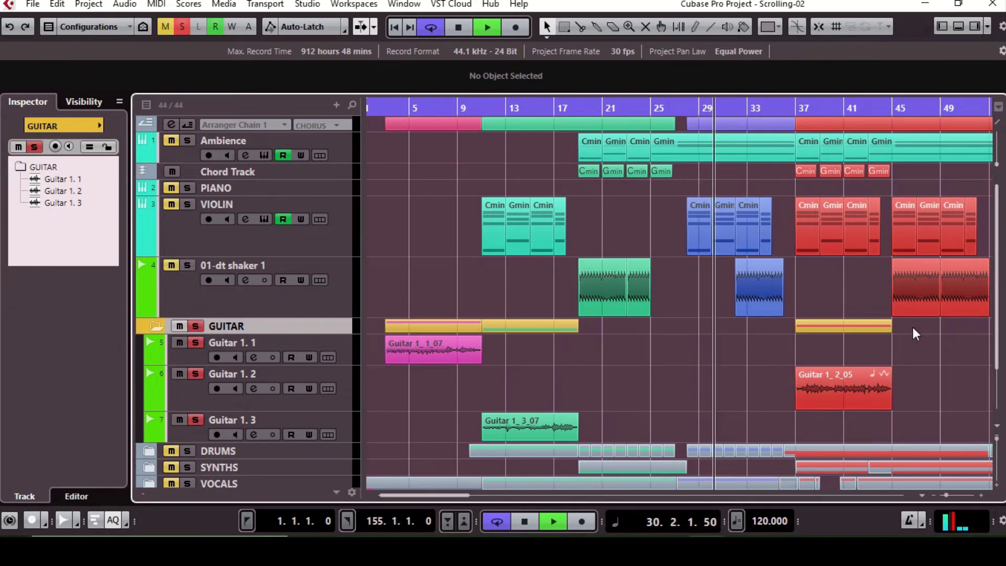
{"action": "left_click_drag", "start_coordinate": [998, 278], "coordinate": [1001, 319]}
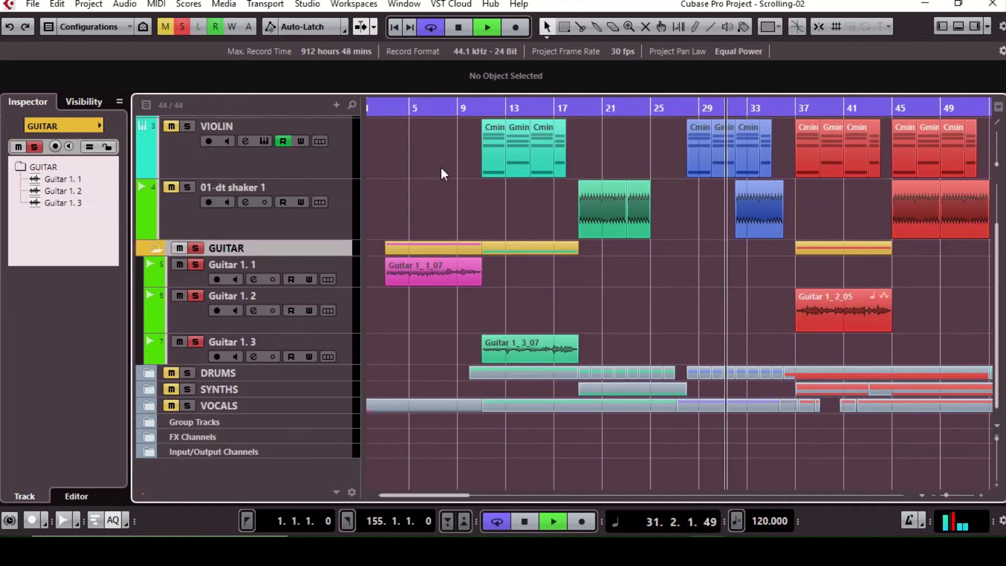
{"action": "left_click", "coordinate": [384, 109]}
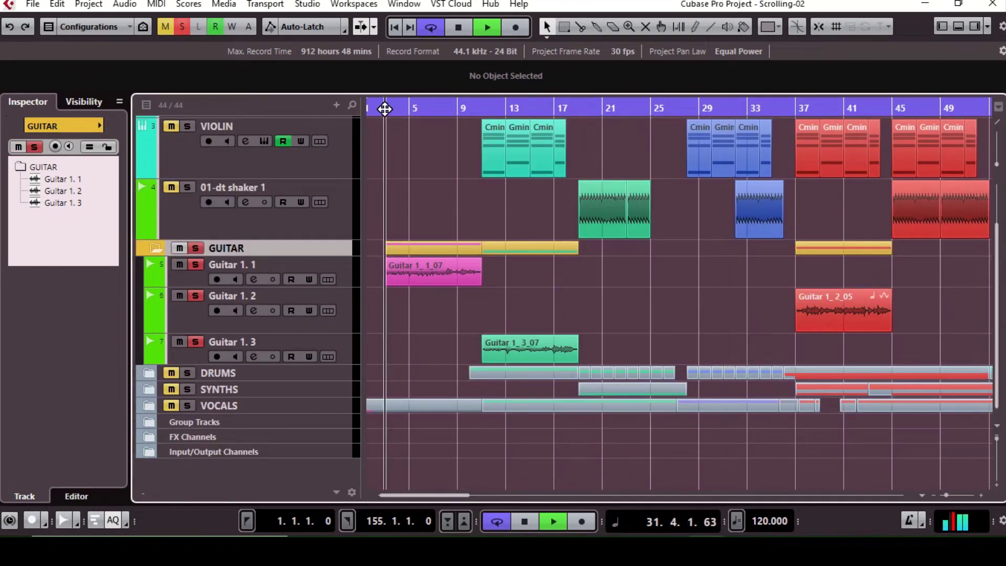
Step: Examine the GEQ-30 and Compressor insert settings of the Guitar 1. 1 track during playback
{"action": "left_click", "coordinate": [334, 275]}
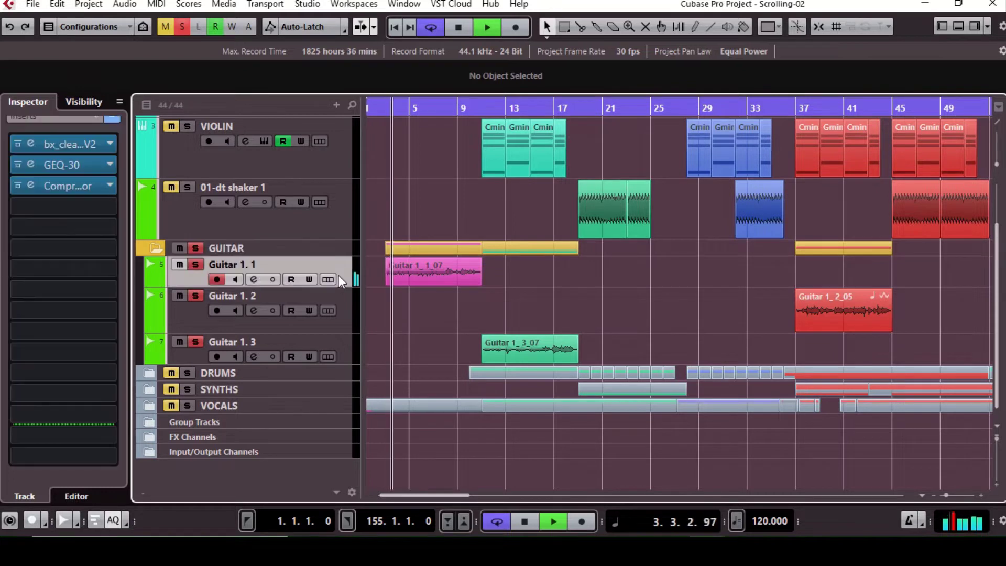
{"action": "double_click", "coordinate": [96, 162]}
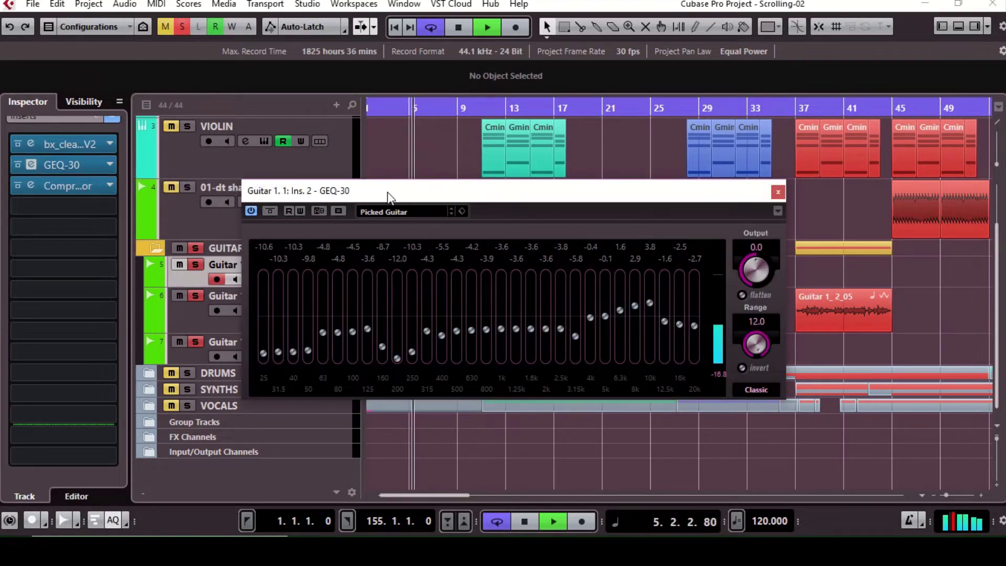
{"action": "left_click", "coordinate": [779, 193]}
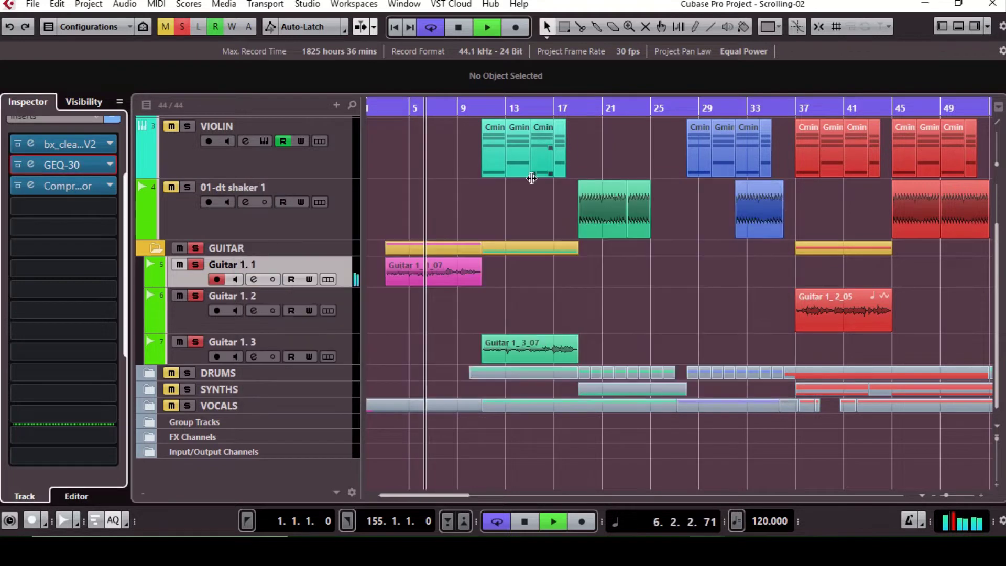
{"action": "double_click", "coordinate": [95, 184]}
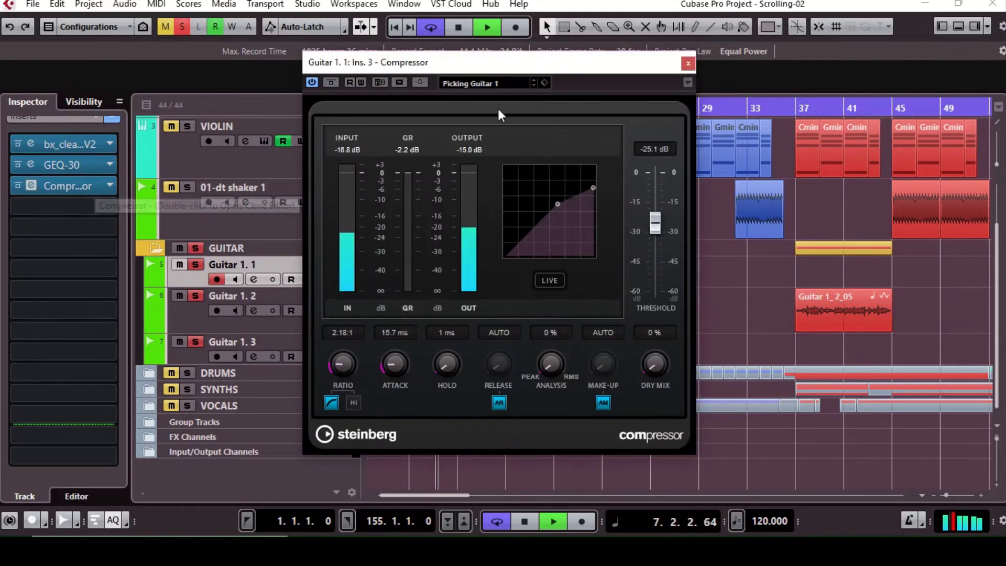
{"action": "left_click", "coordinate": [688, 63]}
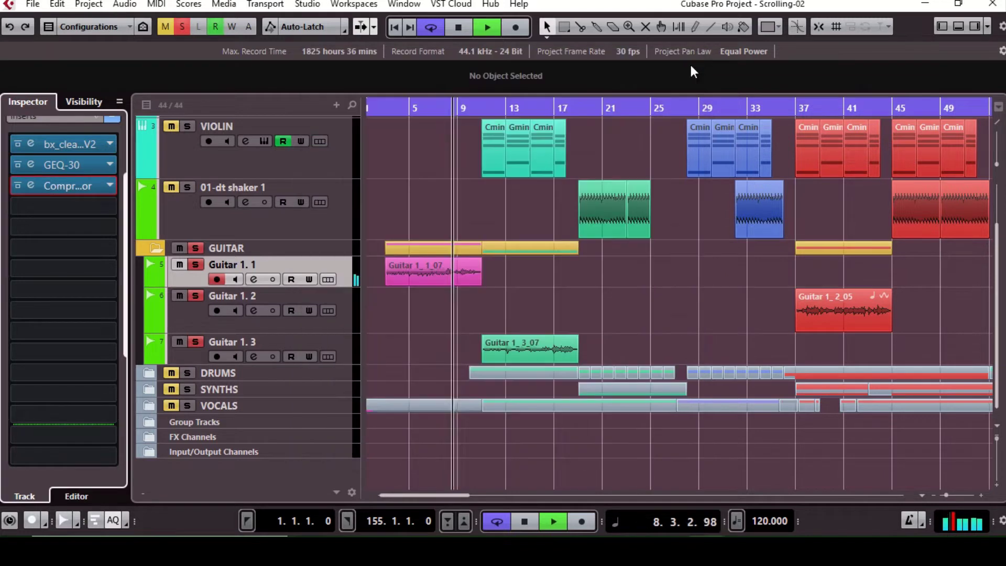
Step: Examine the GEQ-30 and Compressor insert settings of the Guitar 1. 3 track during playback
{"action": "left_click", "coordinate": [340, 352]}
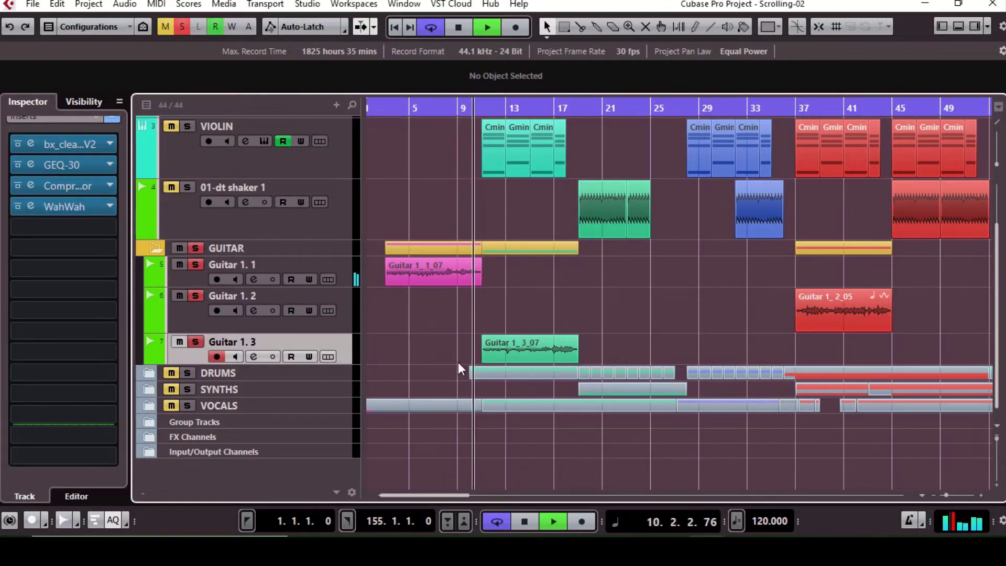
{"action": "left_click", "coordinate": [92, 162]}
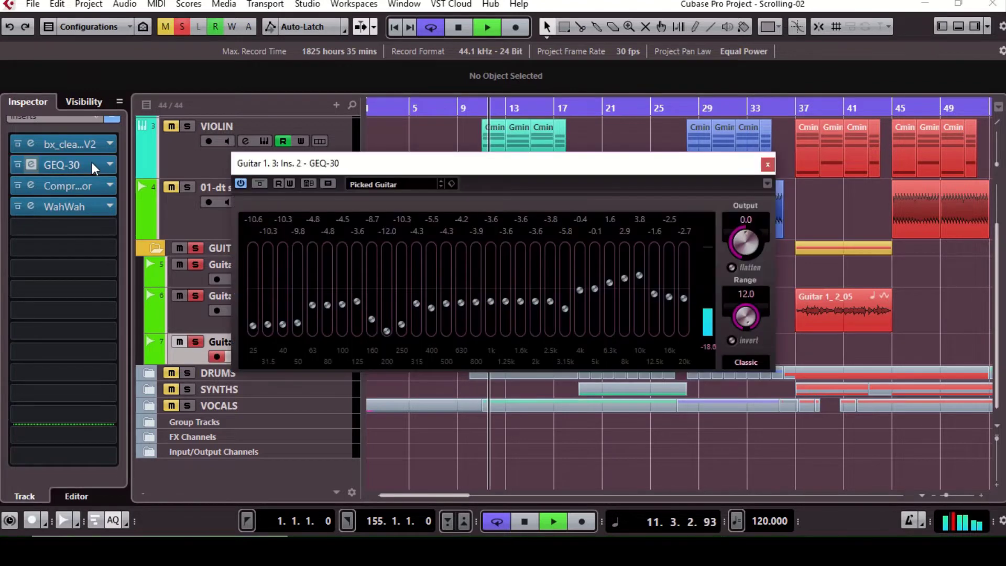
{"action": "left_click", "coordinate": [766, 164]}
{"action": "left_click", "coordinate": [76, 186]}
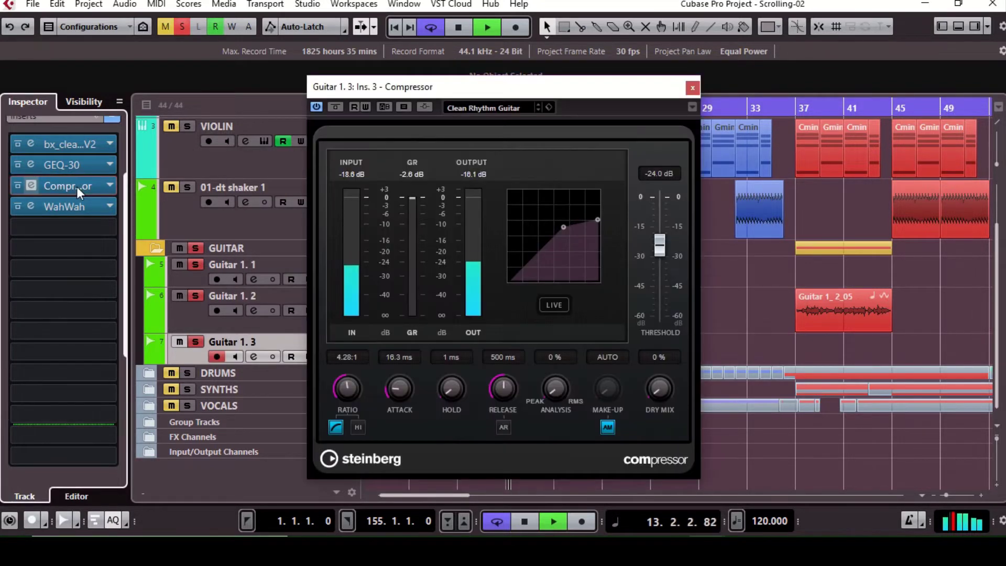
{"action": "left_click", "coordinate": [77, 186]}
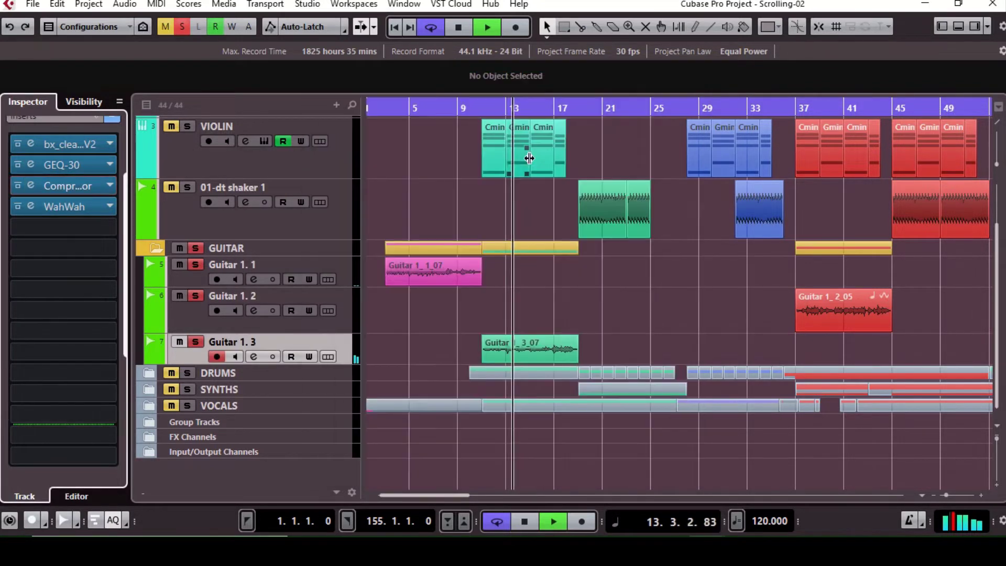
{"action": "left_click", "coordinate": [90, 184]}
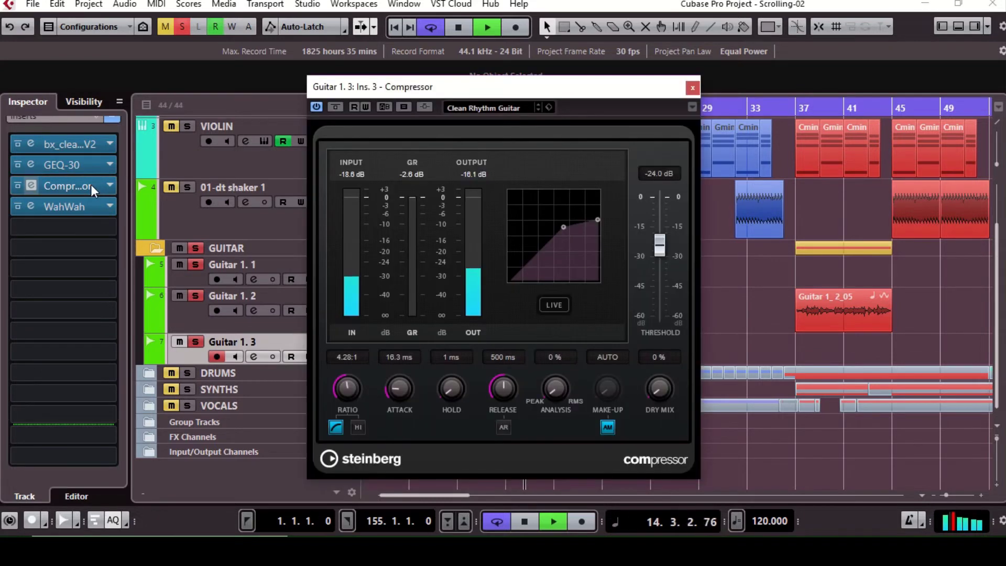
{"action": "left_click", "coordinate": [691, 91]}
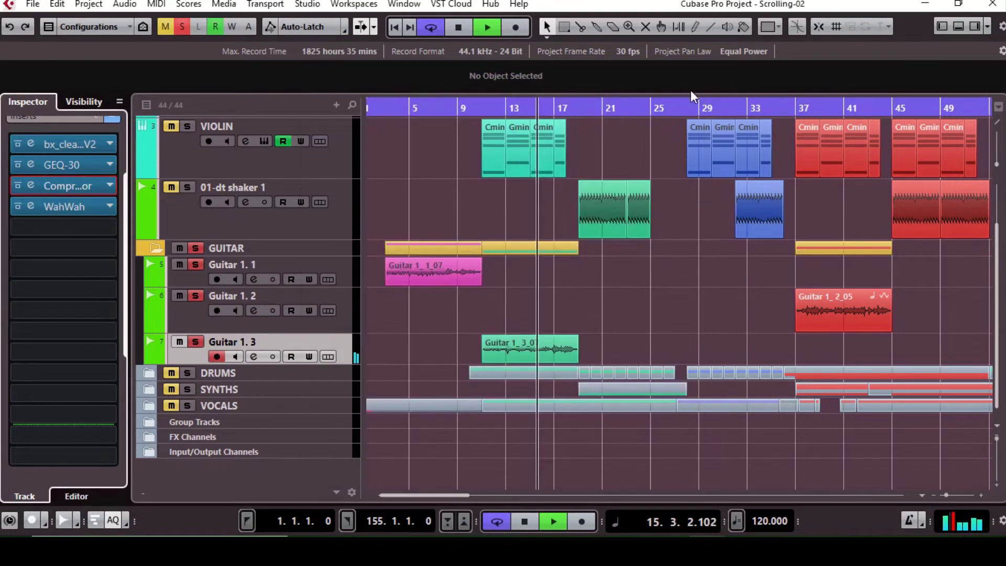
Step: Audition Guitar 1. 3 from just before bar 11 with WahWah bypassed and active again, and close the plug-in window
{"action": "left_click", "coordinate": [96, 206]}
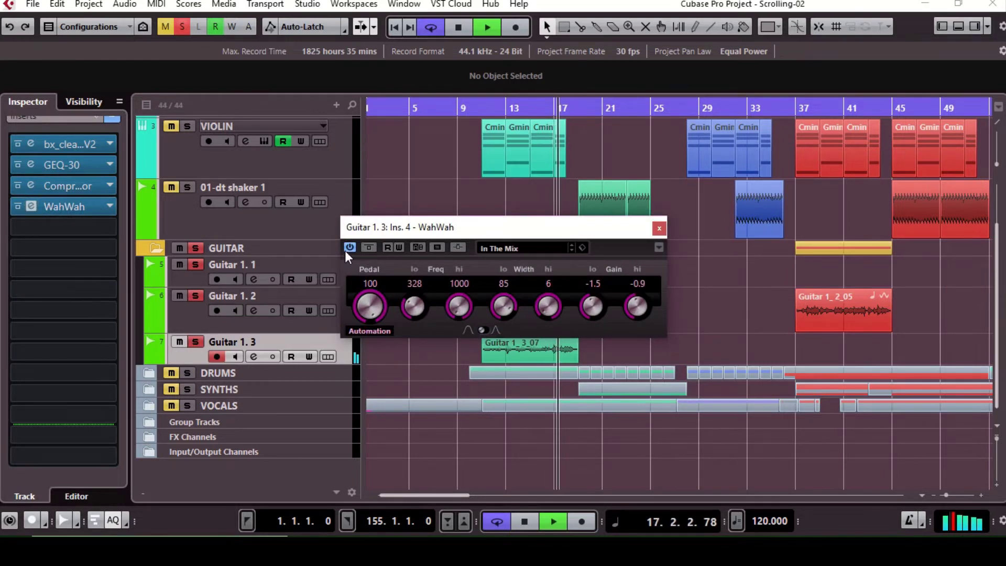
{"action": "left_click", "coordinate": [375, 247]}
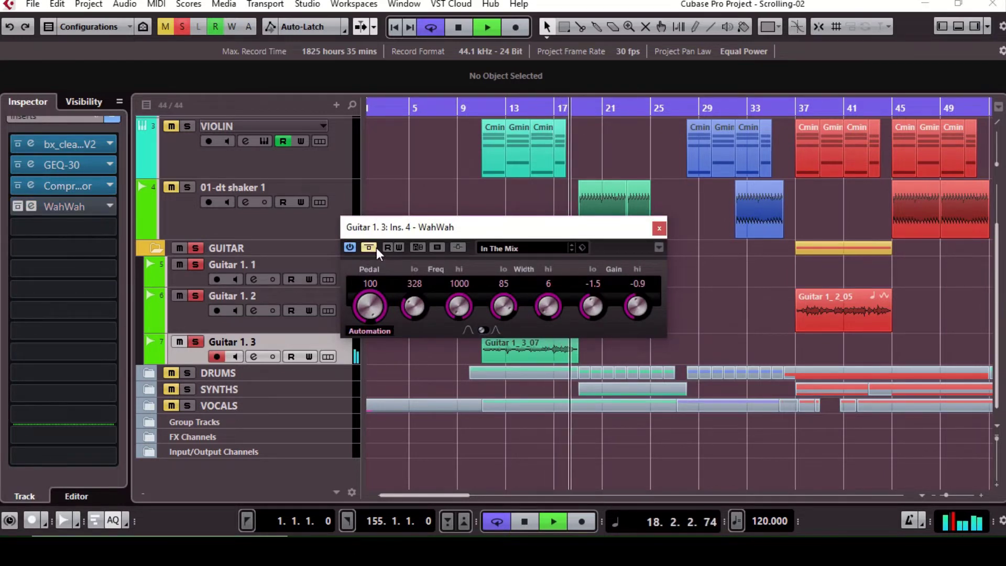
{"action": "left_click", "coordinate": [478, 107]}
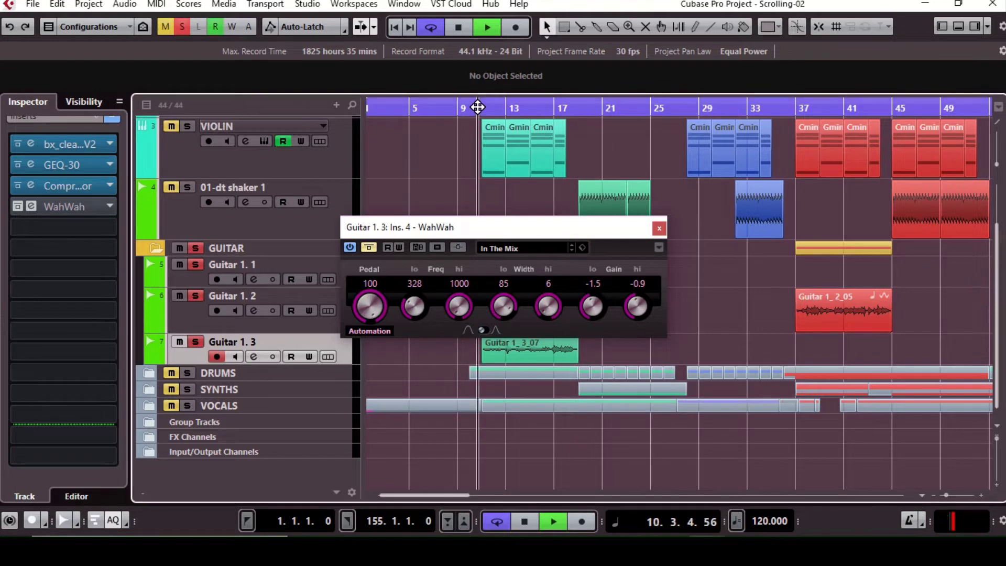
{"action": "left_click", "coordinate": [369, 245]}
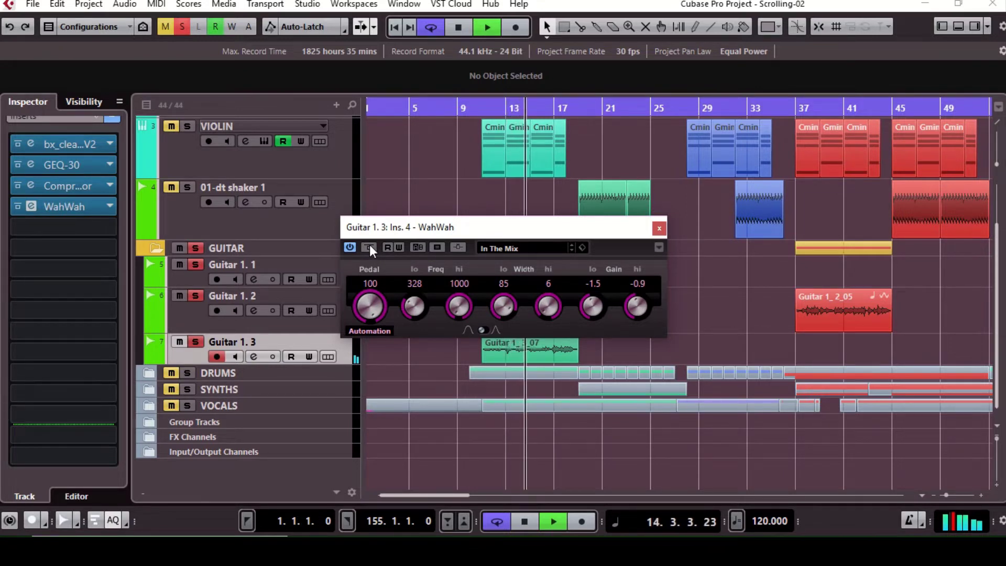
{"action": "left_click", "coordinate": [658, 227]}
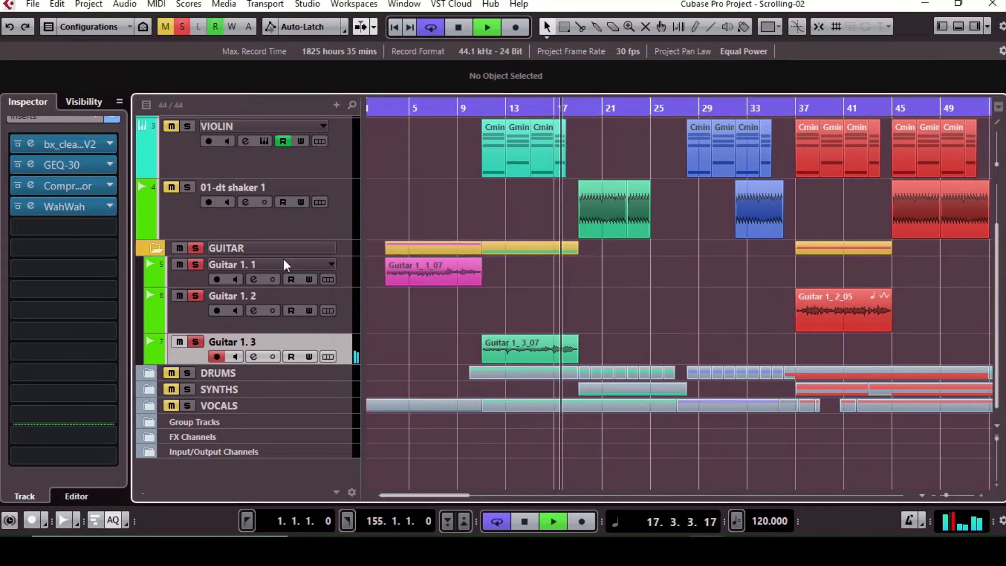
Step: Play the Guitar 1. 2 track from about bar 37 and examine its GEQ-30 and Compressor insert settings
{"action": "left_click", "coordinate": [332, 298]}
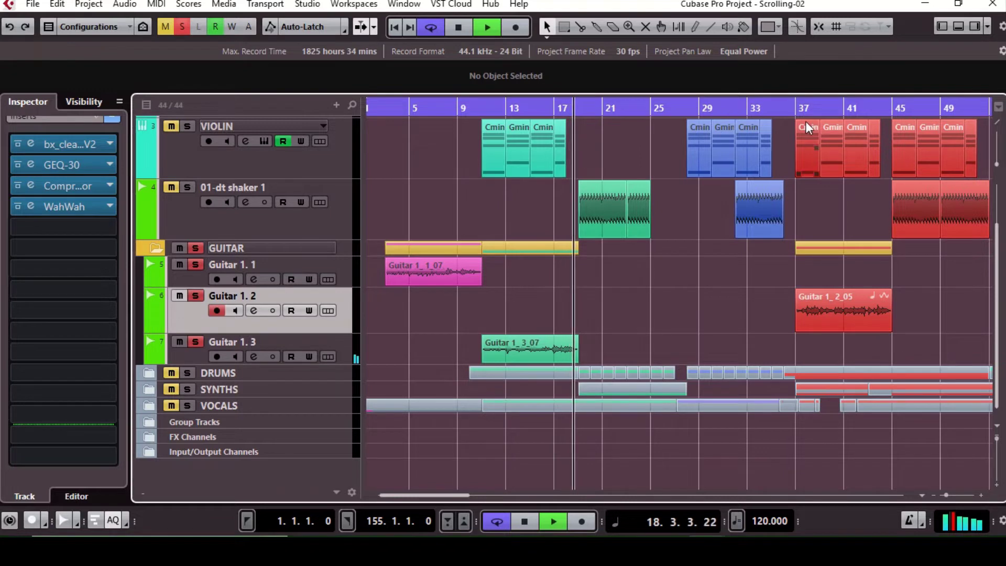
{"action": "left_click", "coordinate": [794, 108]}
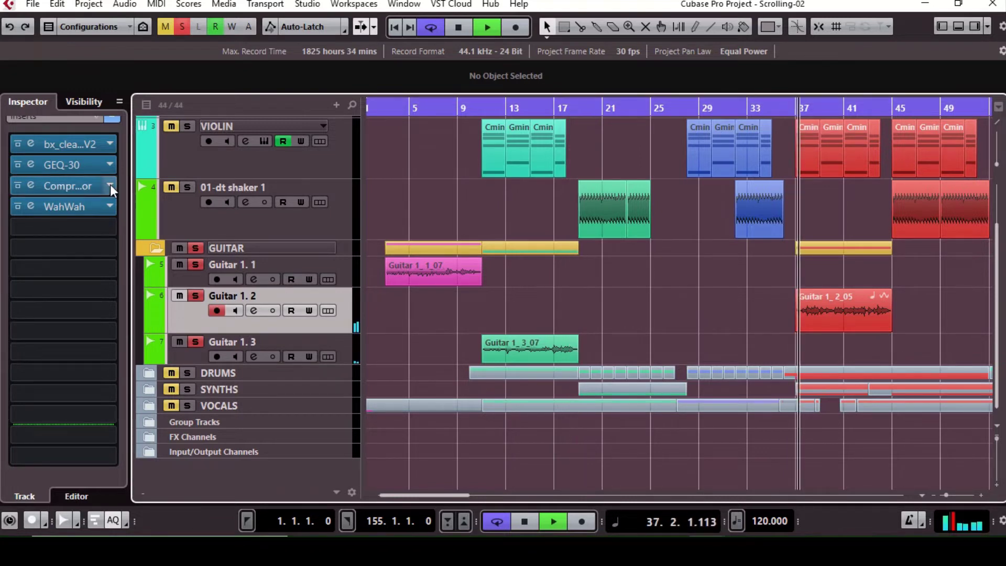
{"action": "left_click", "coordinate": [93, 168]}
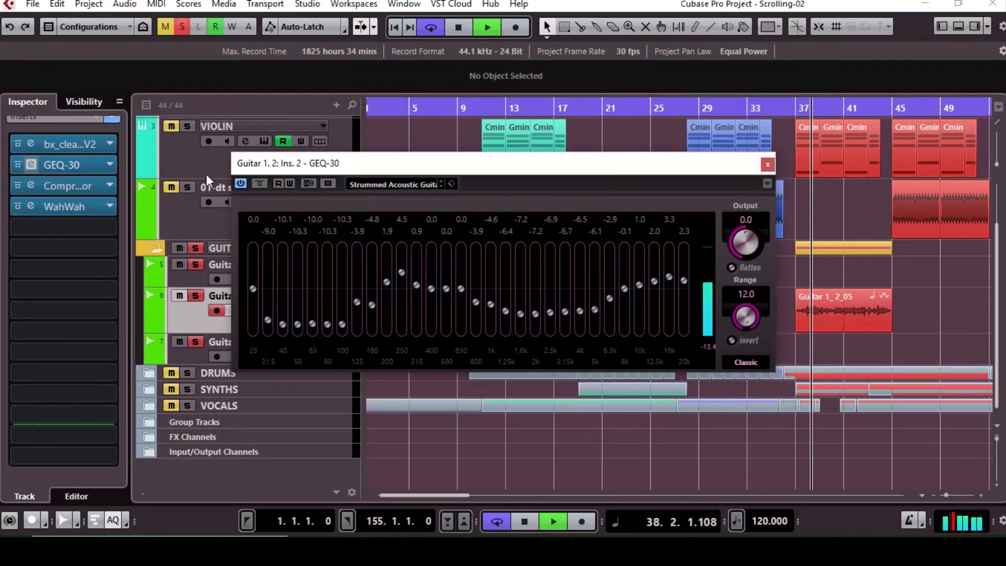
{"action": "left_click", "coordinate": [768, 165]}
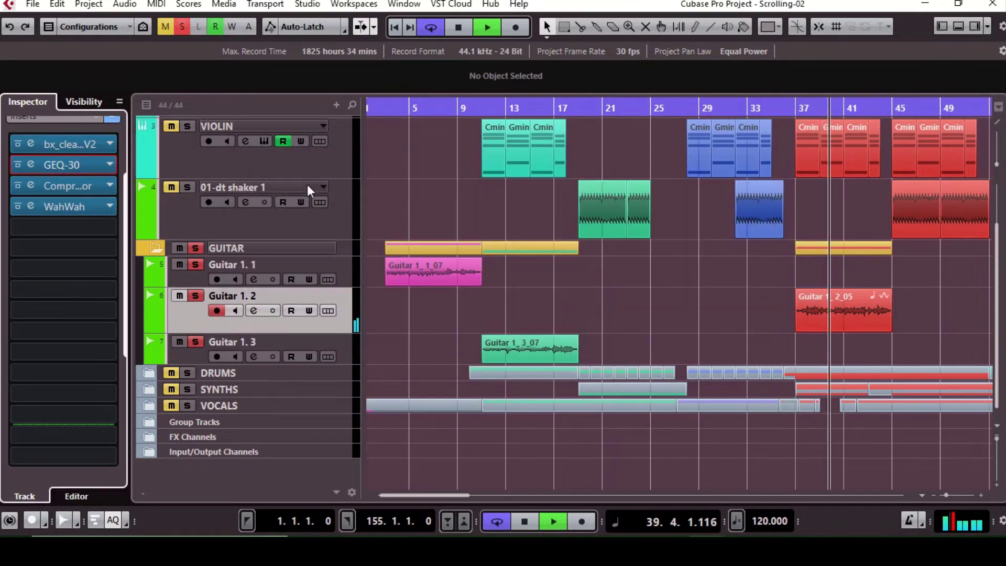
{"action": "left_click", "coordinate": [75, 187]}
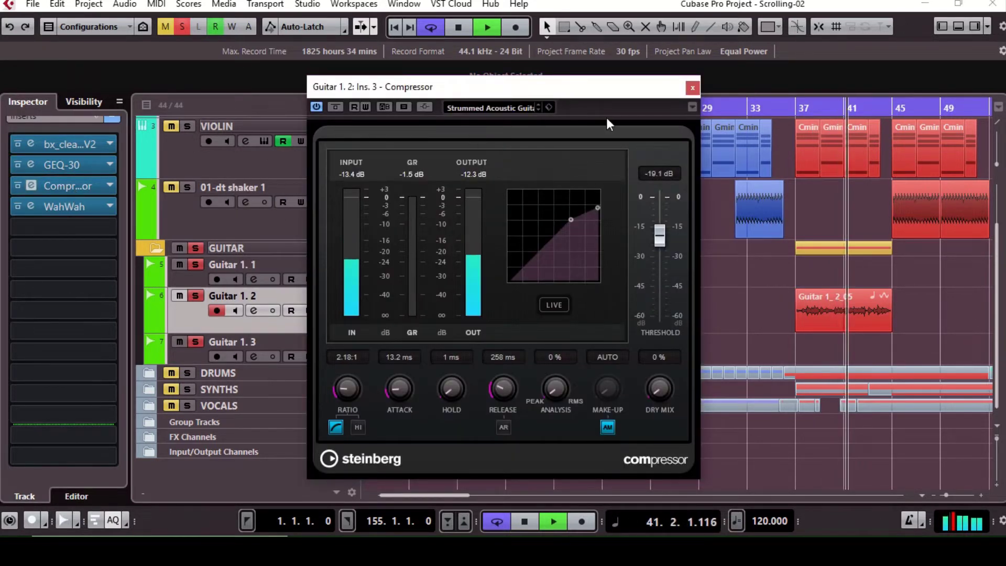
{"action": "left_click", "coordinate": [691, 88]}
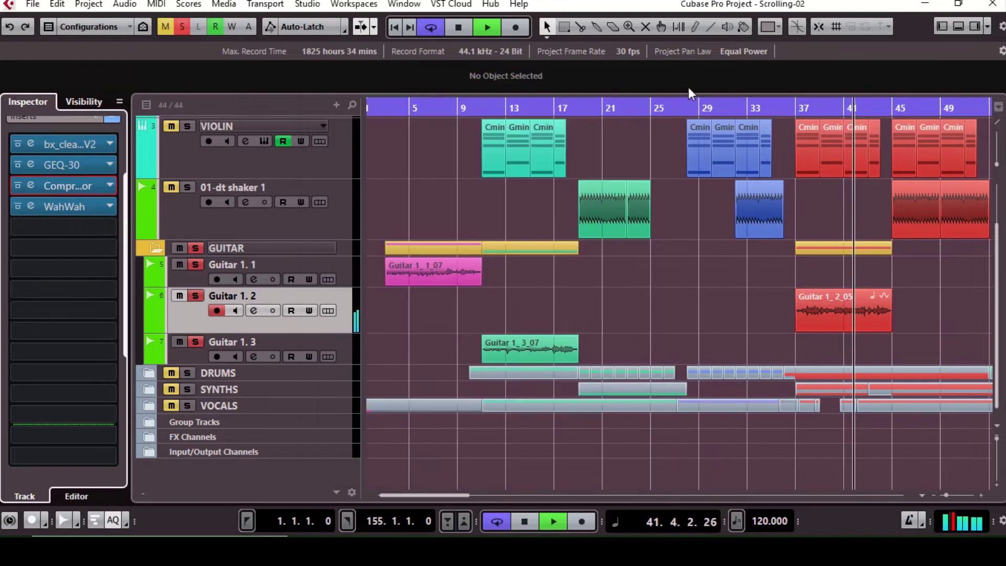
Step: Bypass Guitar 1. 2's WahWah insert, replay from about bar 37 and take WahWah out of bypass to compare
{"action": "left_click", "coordinate": [80, 208]}
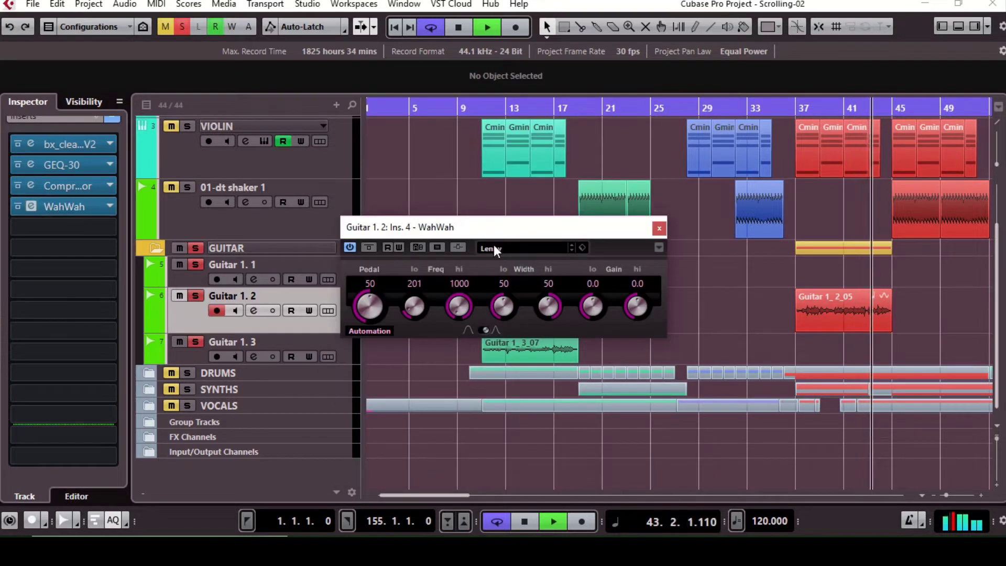
{"action": "left_click", "coordinate": [369, 247]}
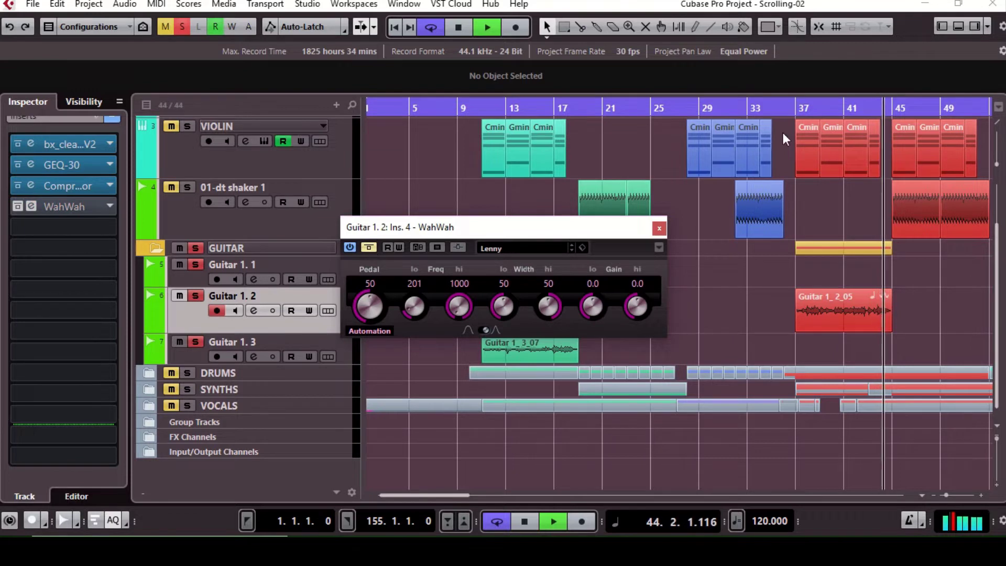
{"action": "left_click", "coordinate": [799, 108]}
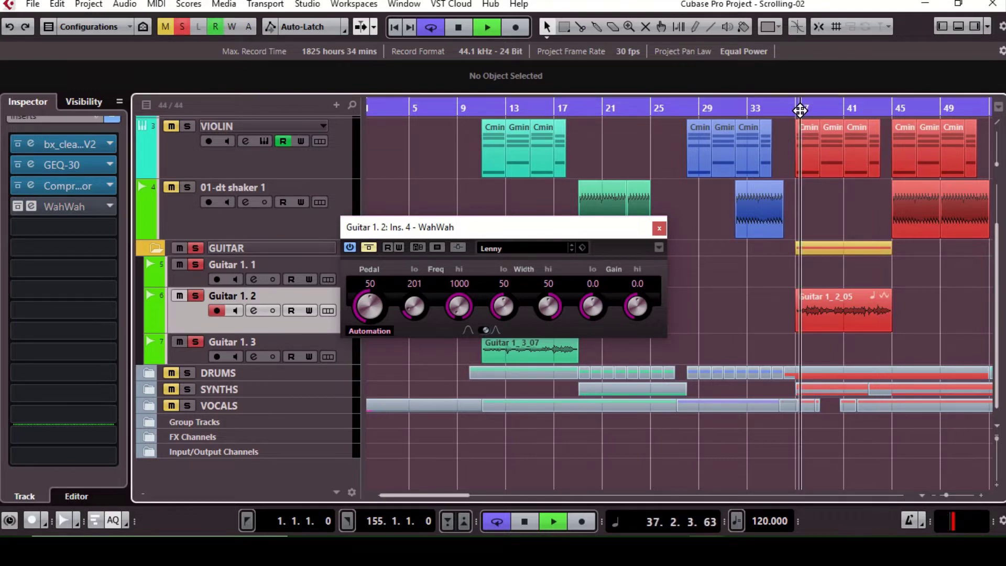
{"action": "left_click", "coordinate": [370, 248]}
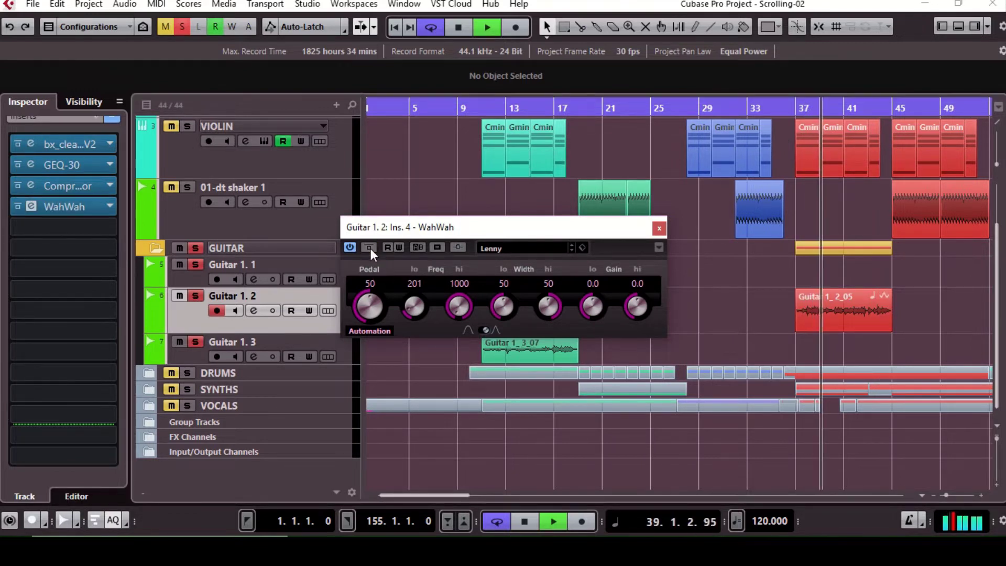
Step: Close the WahWah window, solo the DRUMS folder, and mute and collapse the GUITAR folder with its tracks
{"action": "left_click", "coordinate": [659, 228]}
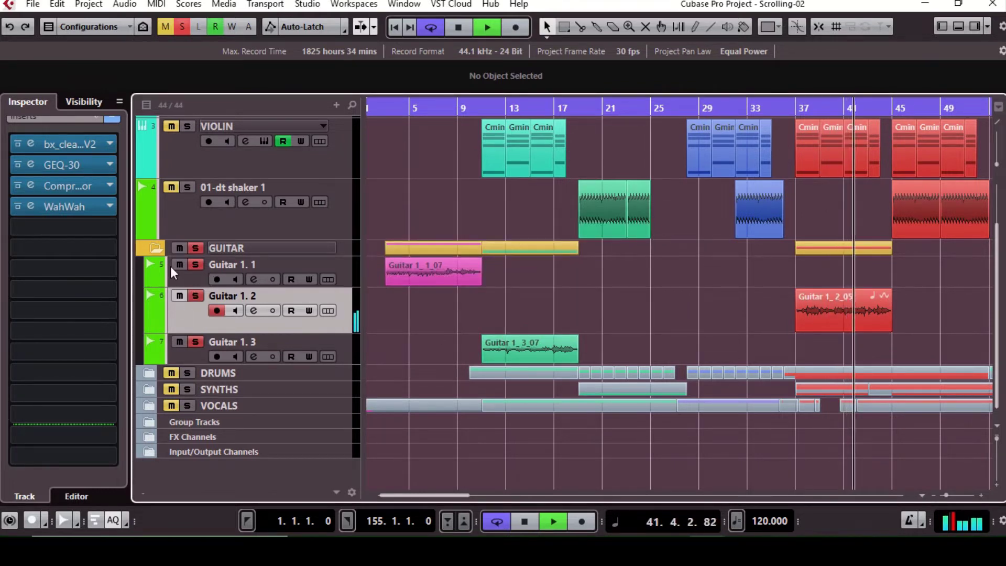
{"action": "left_click", "coordinate": [189, 375]}
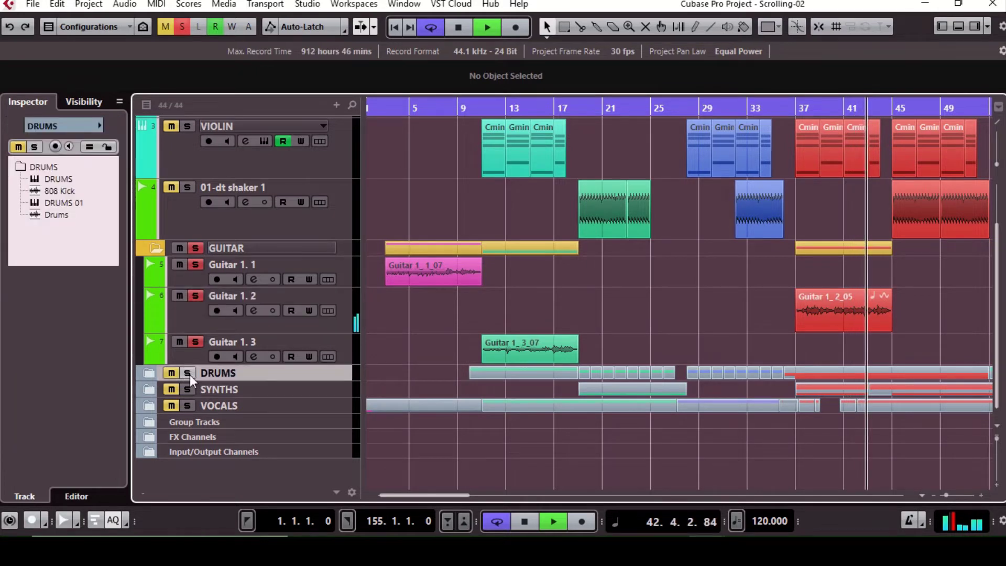
{"action": "left_click", "coordinate": [189, 375]}
{"action": "left_click", "coordinate": [181, 341]}
{"action": "left_click", "coordinate": [180, 298]}
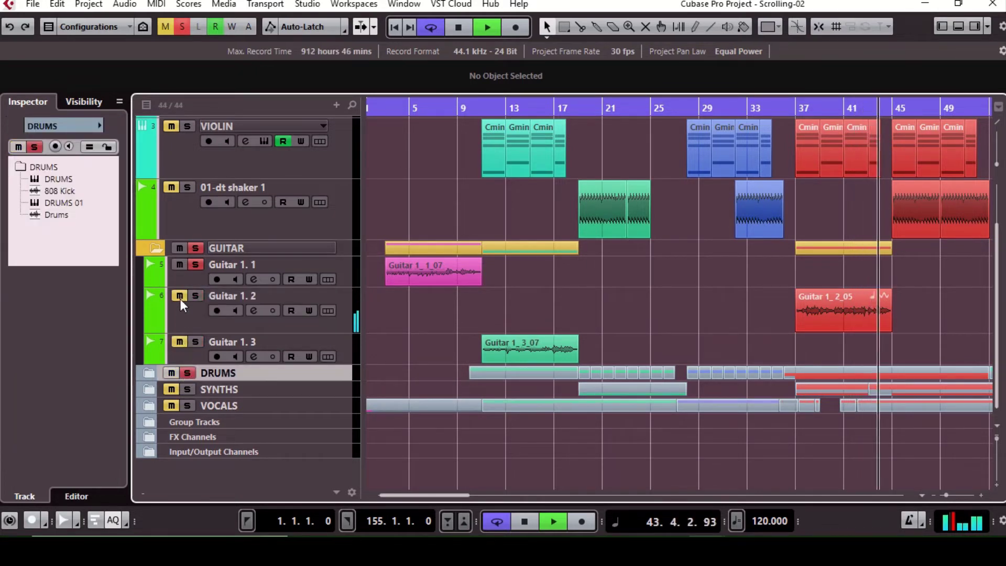
{"action": "left_click", "coordinate": [178, 248]}
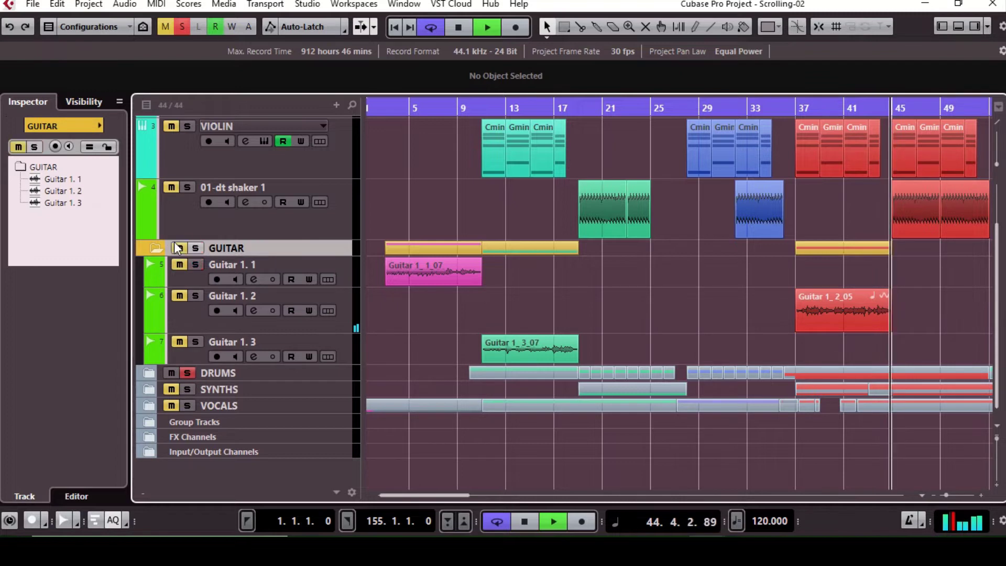
{"action": "left_click", "coordinate": [155, 250]}
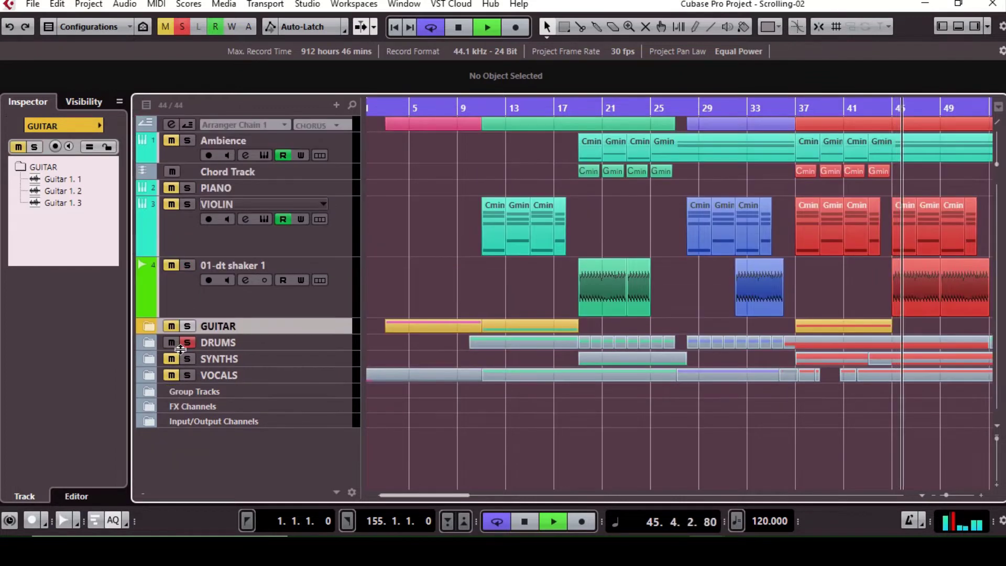
Step: Expand the DRUMS folder, play its DRUMS track from about bar 10 and examine the GEQ-10 insert settings
{"action": "left_click", "coordinate": [150, 340]}
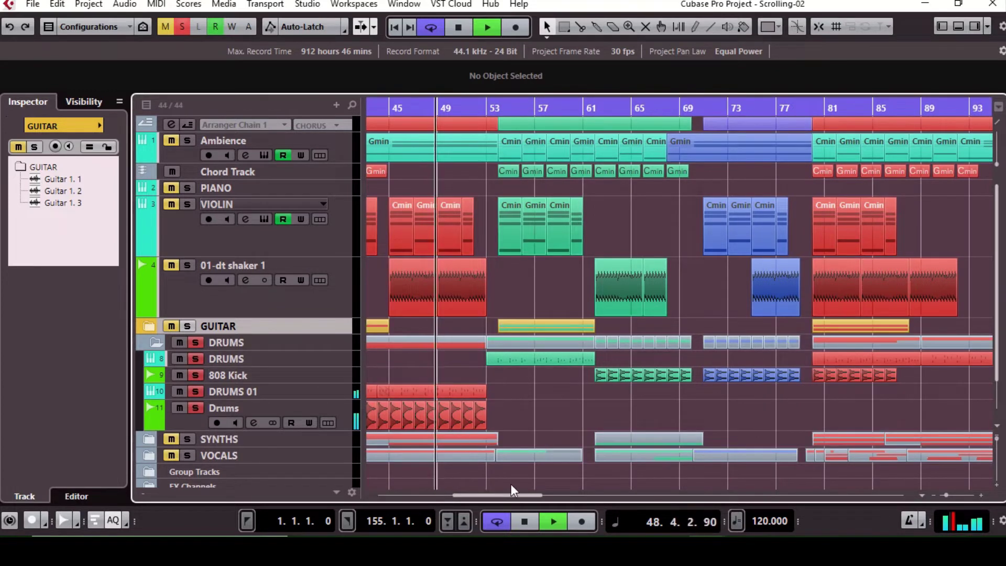
{"action": "left_click_drag", "start_coordinate": [492, 493], "coordinate": [466, 494]}
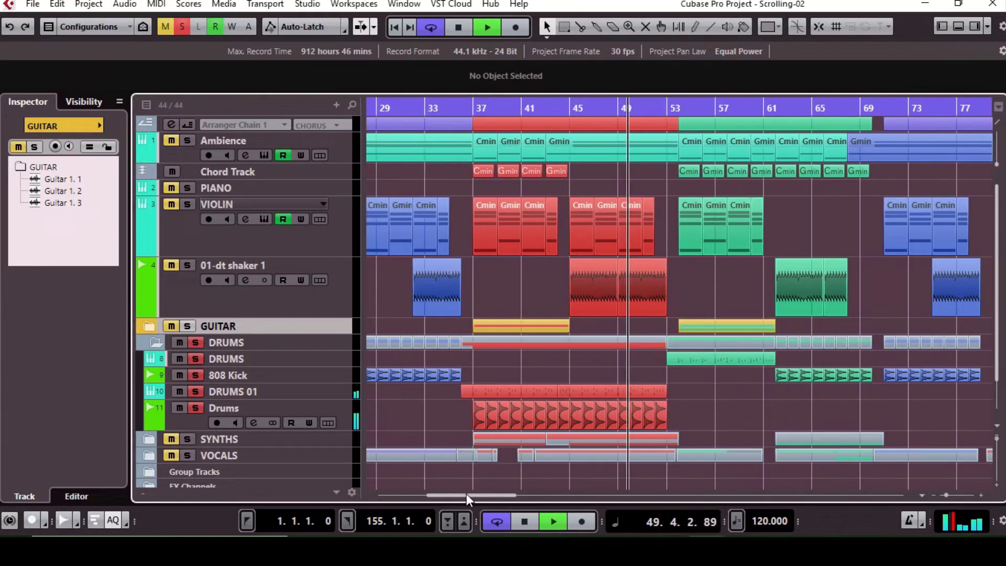
{"action": "left_click", "coordinate": [343, 360]}
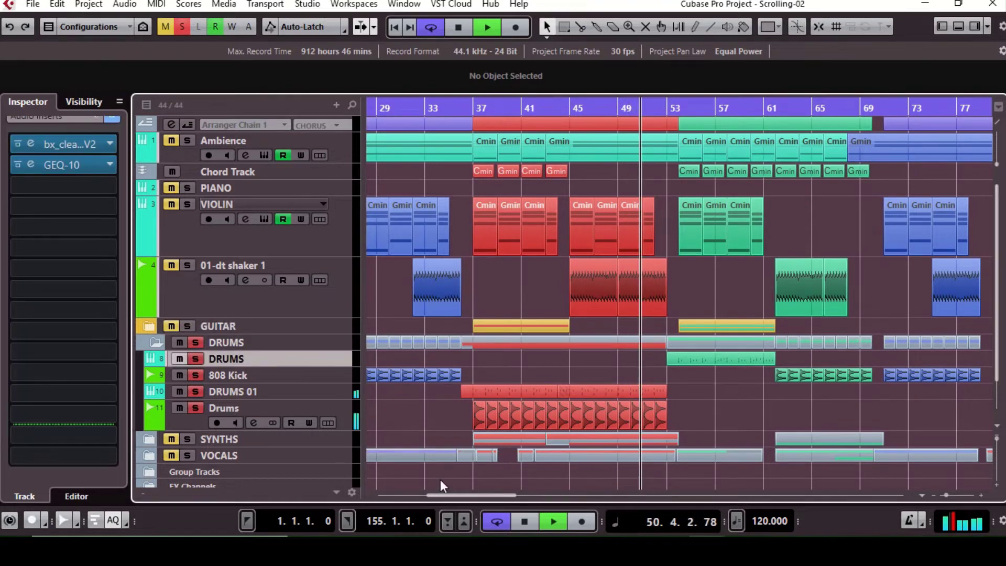
{"action": "left_click_drag", "start_coordinate": [492, 493], "coordinate": [461, 495]}
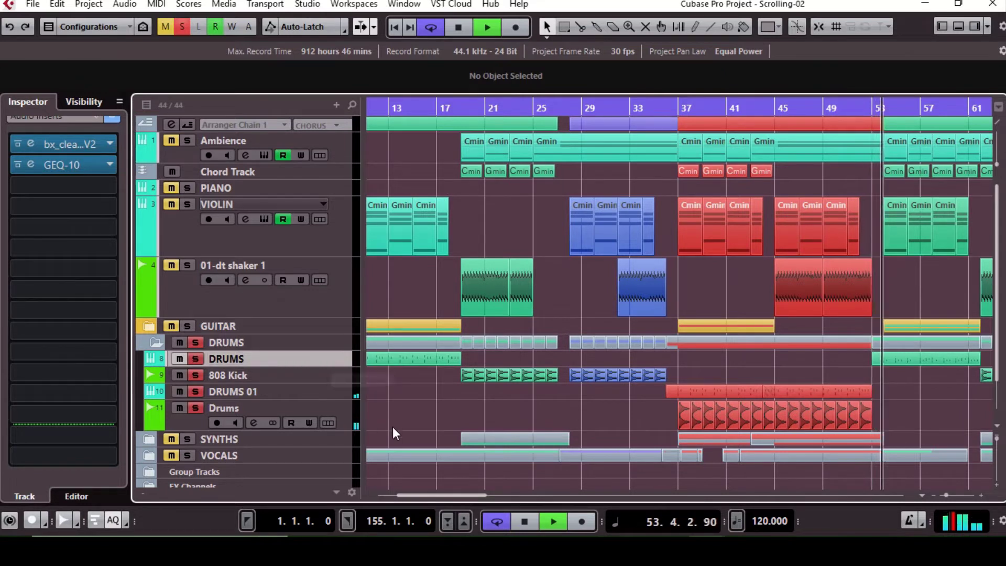
{"action": "left_click_drag", "start_coordinate": [417, 495], "coordinate": [403, 496]}
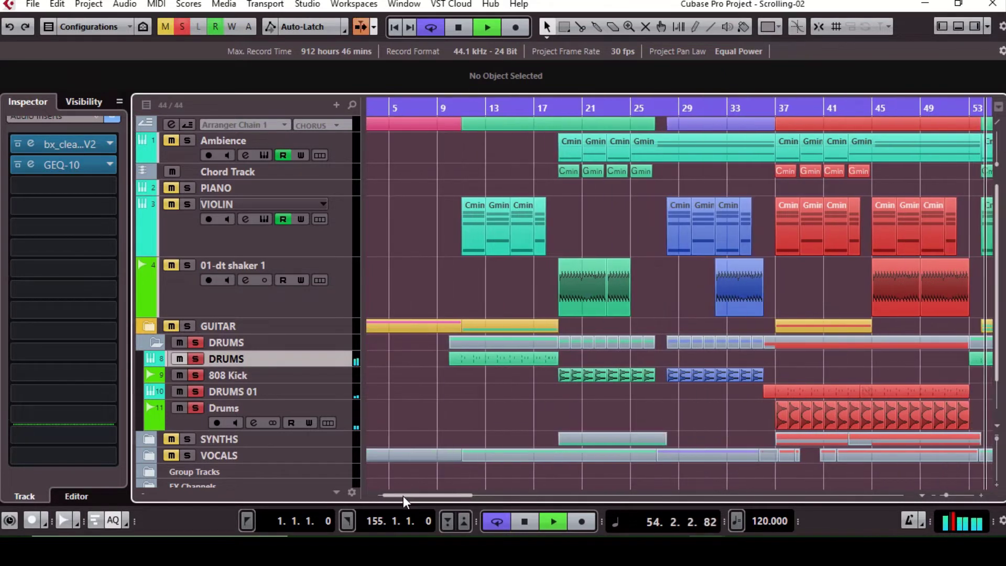
{"action": "left_click", "coordinate": [446, 108]}
{"action": "left_click", "coordinate": [86, 165]}
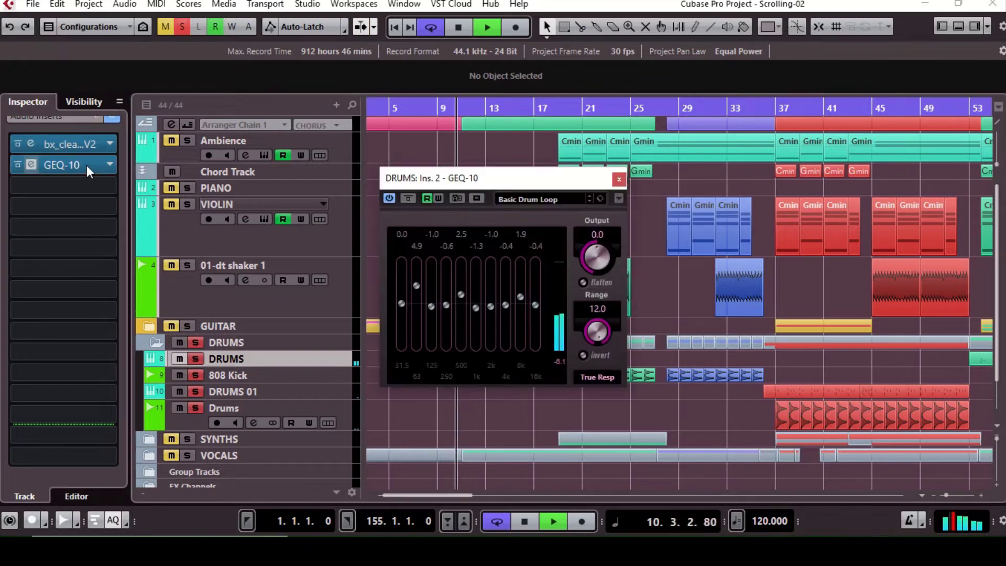
{"action": "left_click", "coordinate": [619, 181]}
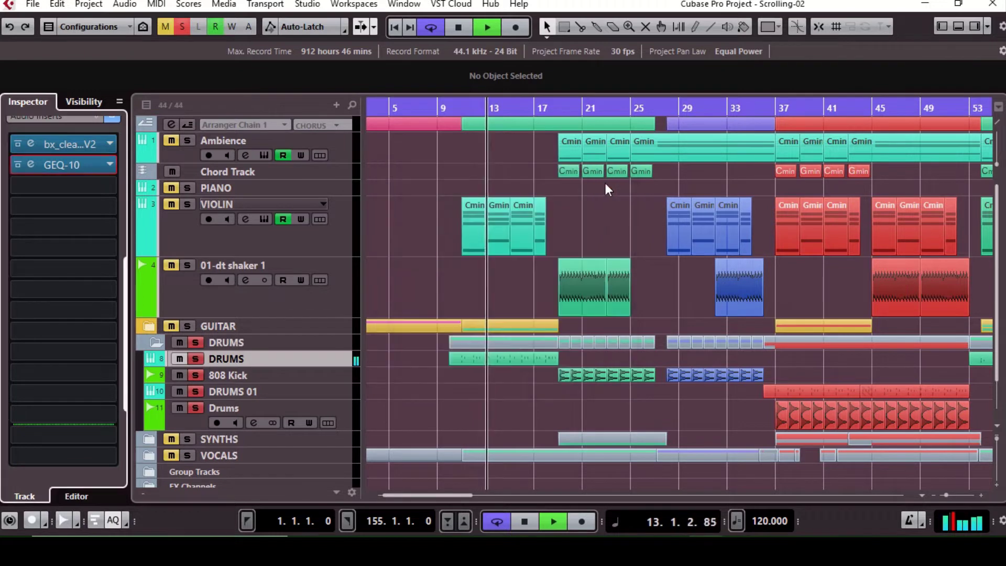
Step: Bypass the 808 Kick track's Limiter, StereoEnhancer, Distortion and Frequency inserts and audition it from about bar 19
{"action": "left_click", "coordinate": [345, 373]}
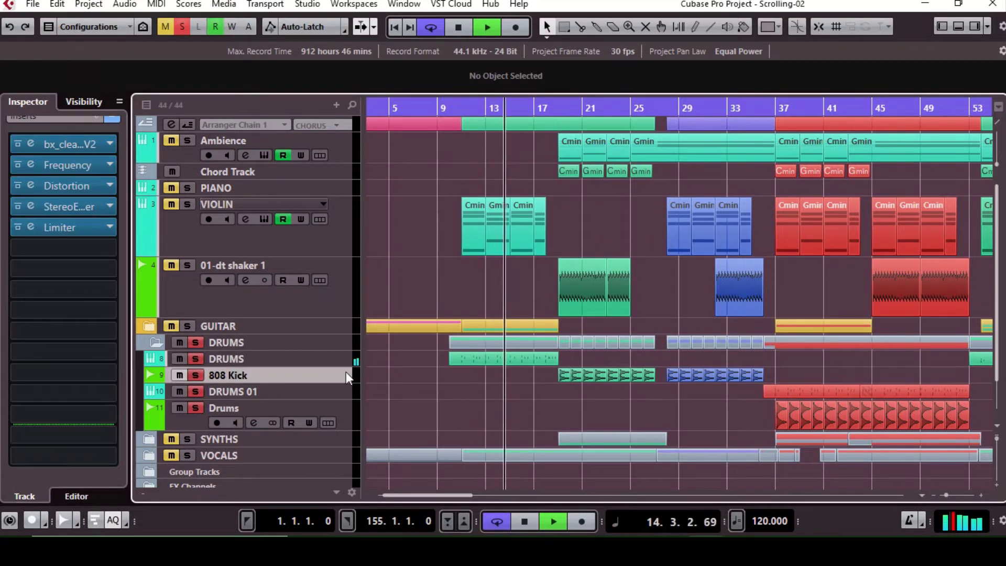
{"action": "left_click", "coordinate": [19, 224]}
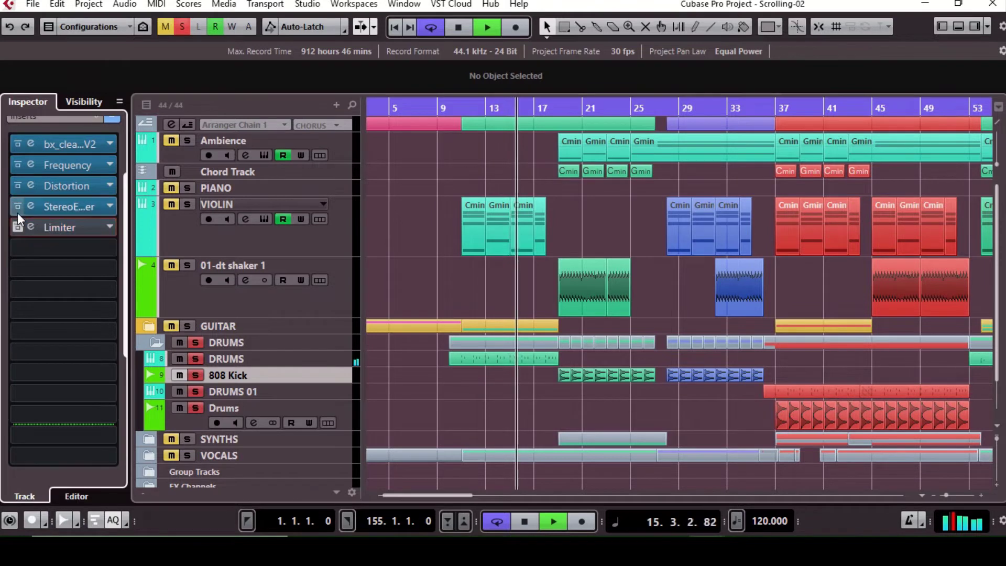
{"action": "left_click", "coordinate": [18, 207]}
{"action": "left_click", "coordinate": [17, 186]}
{"action": "left_click", "coordinate": [17, 164]}
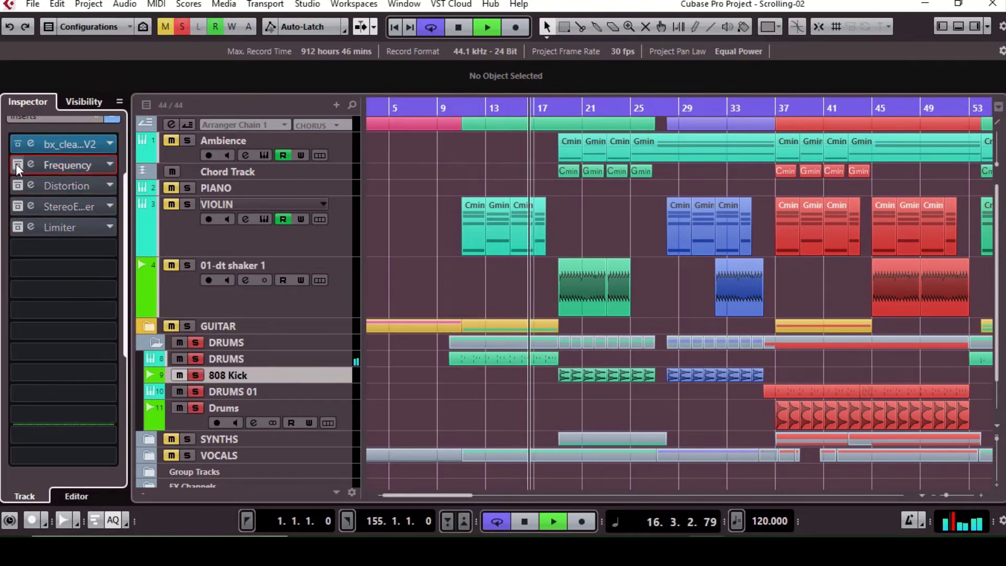
{"action": "left_click", "coordinate": [558, 111]}
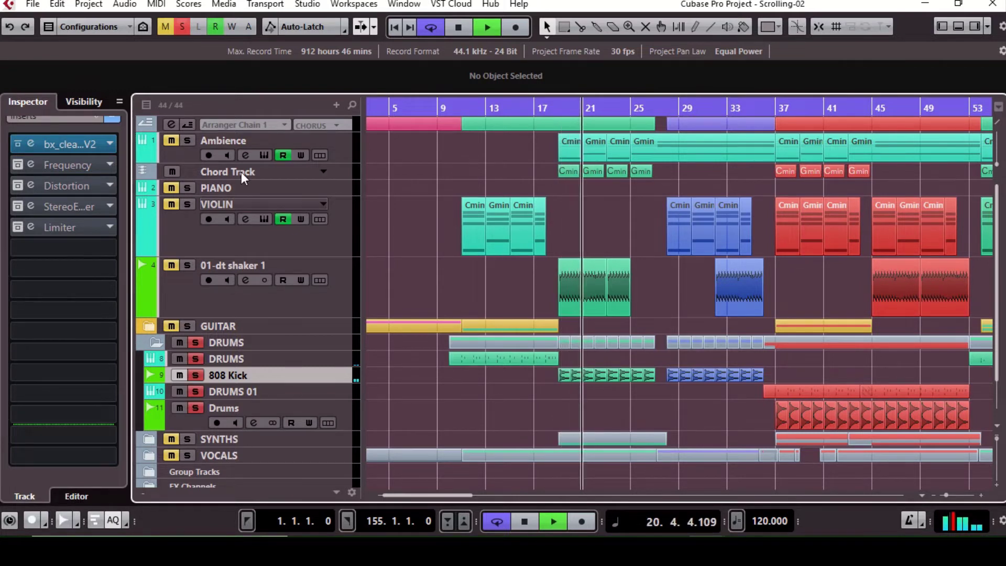
Step: Take the 808 Kick's Frequency and Distortion inserts out of bypass one after the other, examining each one's settings during playback
{"action": "left_click", "coordinate": [16, 163]}
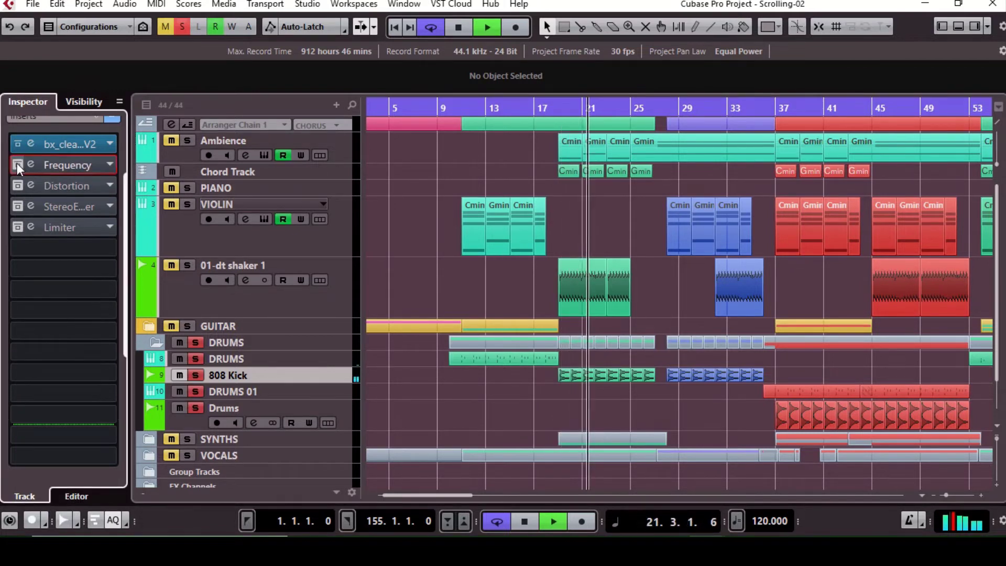
{"action": "left_click", "coordinate": [67, 164]}
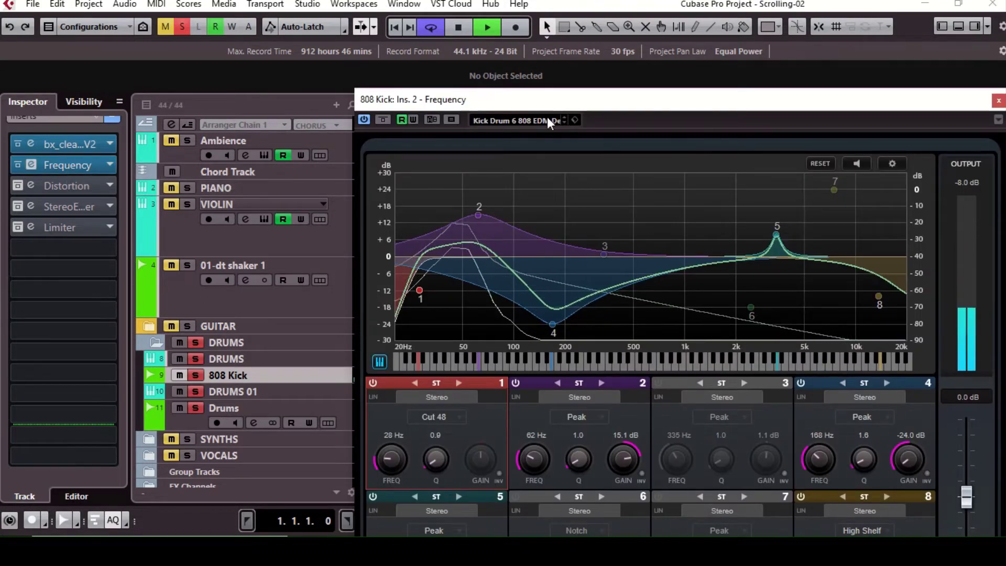
{"action": "left_click", "coordinate": [997, 100]}
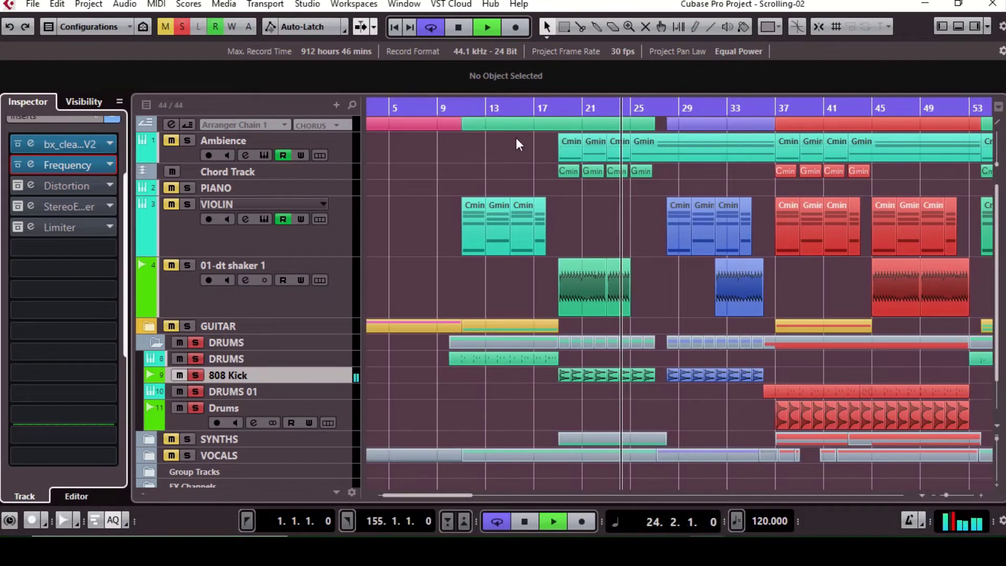
{"action": "left_click", "coordinate": [16, 185]}
{"action": "double_click", "coordinate": [87, 184]}
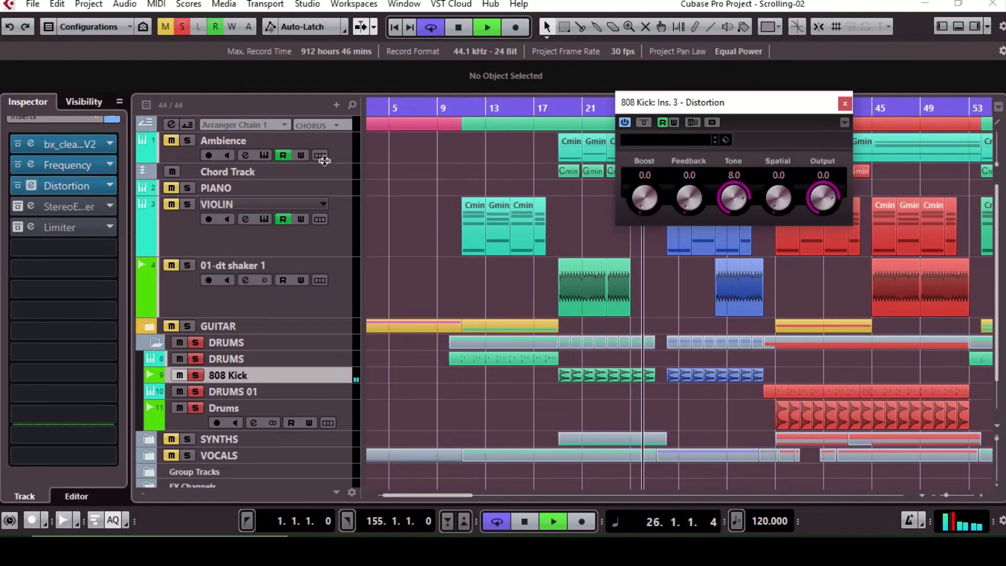
{"action": "left_click", "coordinate": [842, 104]}
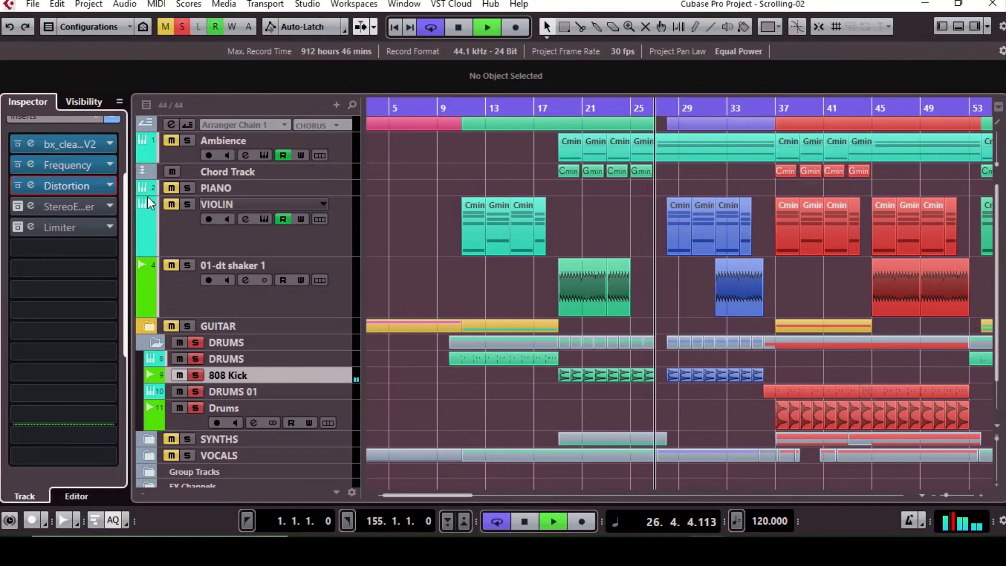
Step: Take the 808 Kick's StereoEnhancer and Limiter inserts out of bypass and examine their settings during playback
{"action": "double_click", "coordinate": [77, 206]}
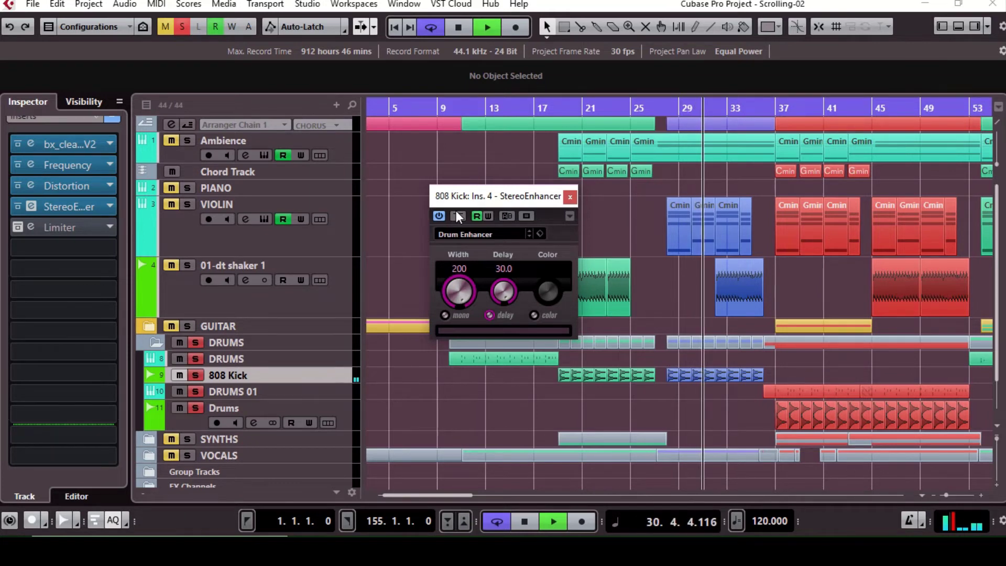
{"action": "left_click", "coordinate": [569, 196]}
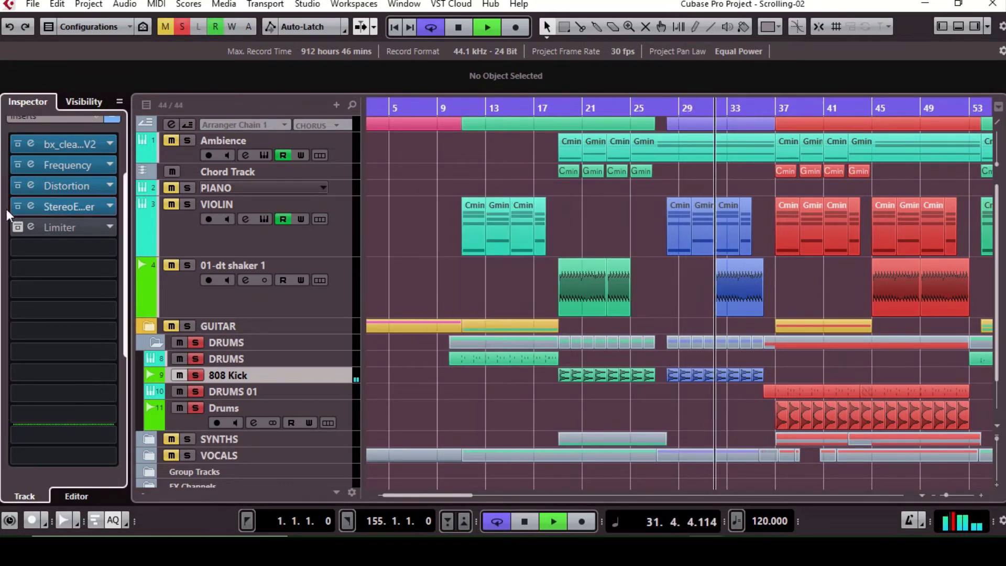
{"action": "left_click", "coordinate": [16, 226]}
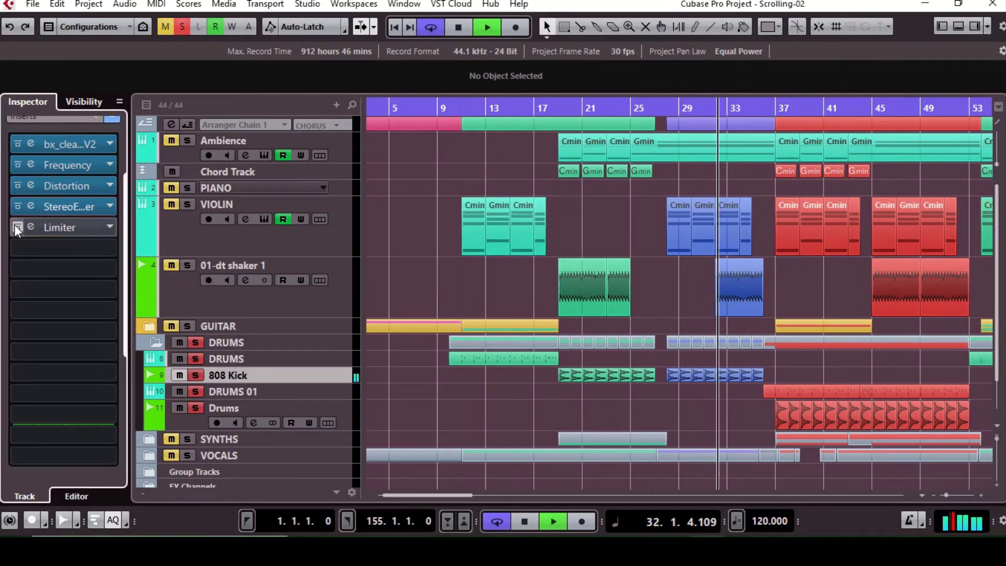
{"action": "left_click", "coordinate": [85, 224]}
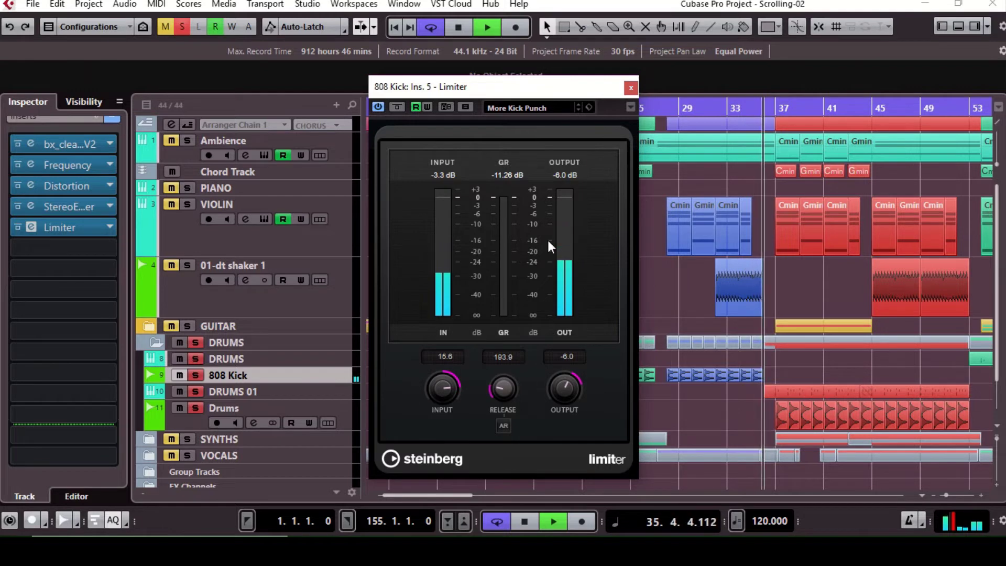
{"action": "left_click", "coordinate": [629, 91]}
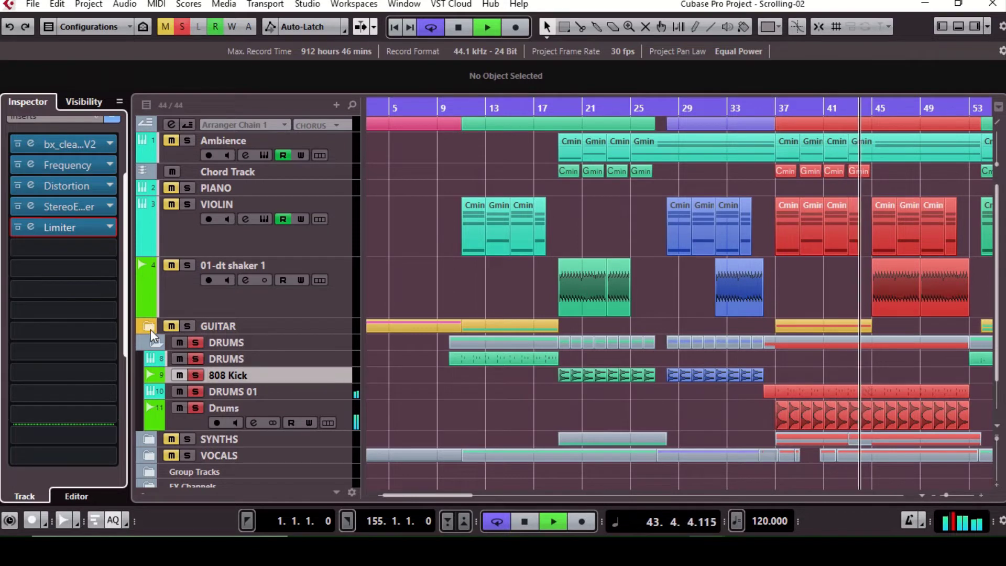
Step: Solo the SYNTHS folder, collapse the DRUMS folder and expand SYNTHS to show its Mystic and SYNTH tracks
{"action": "left_click", "coordinate": [187, 439]}
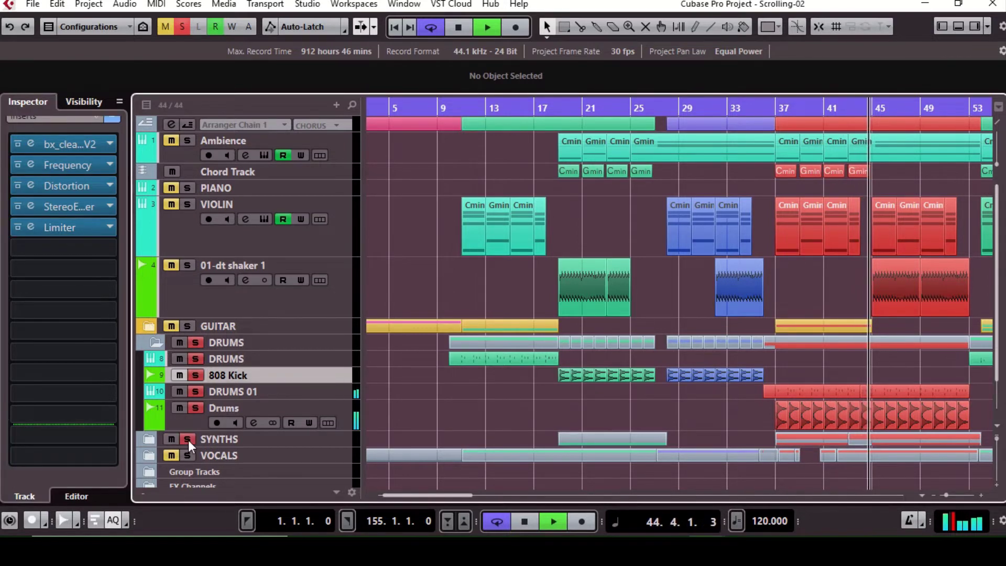
{"action": "left_click", "coordinate": [157, 341]}
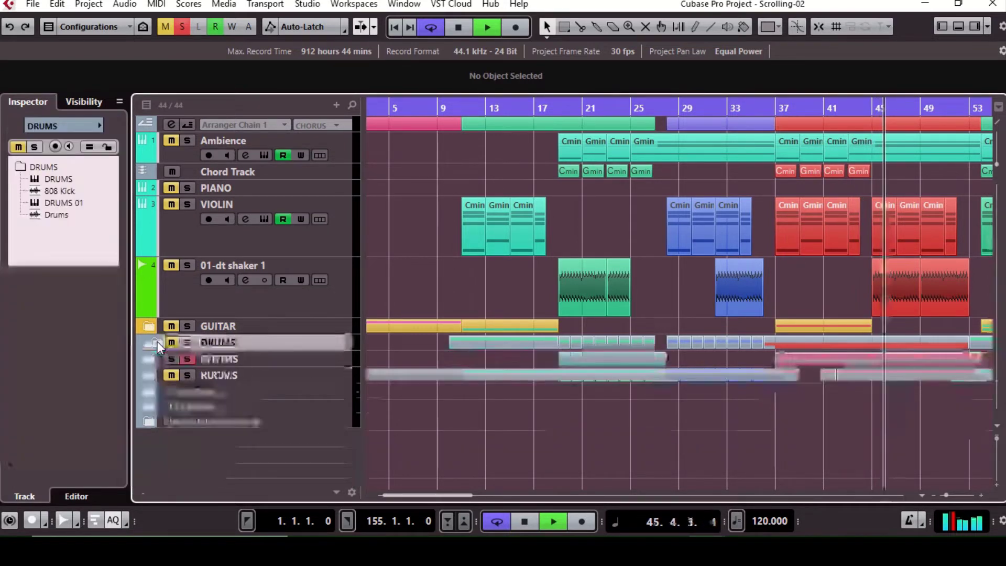
{"action": "left_click", "coordinate": [150, 357]}
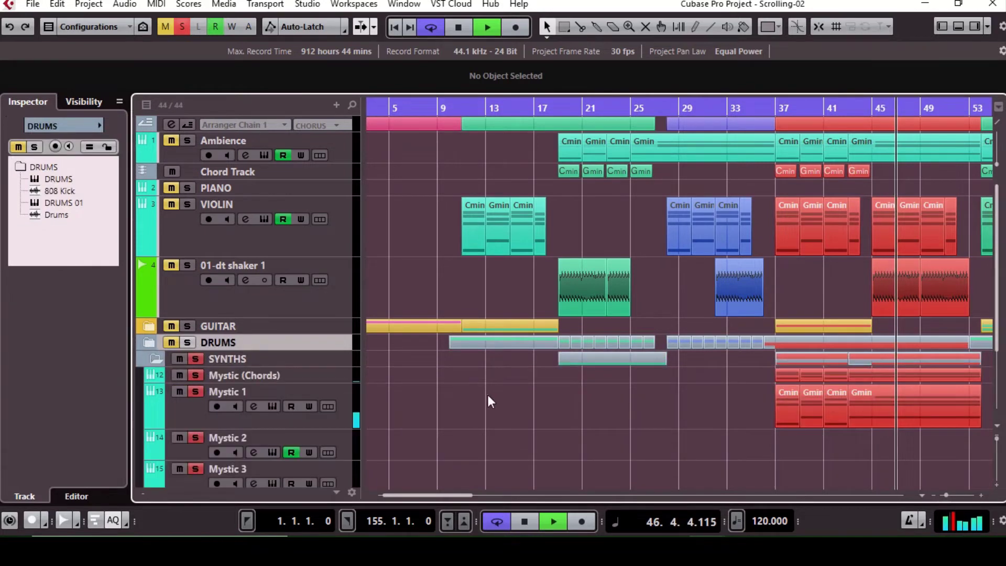
{"action": "left_click_drag", "start_coordinate": [946, 495], "coordinate": [941, 494]}
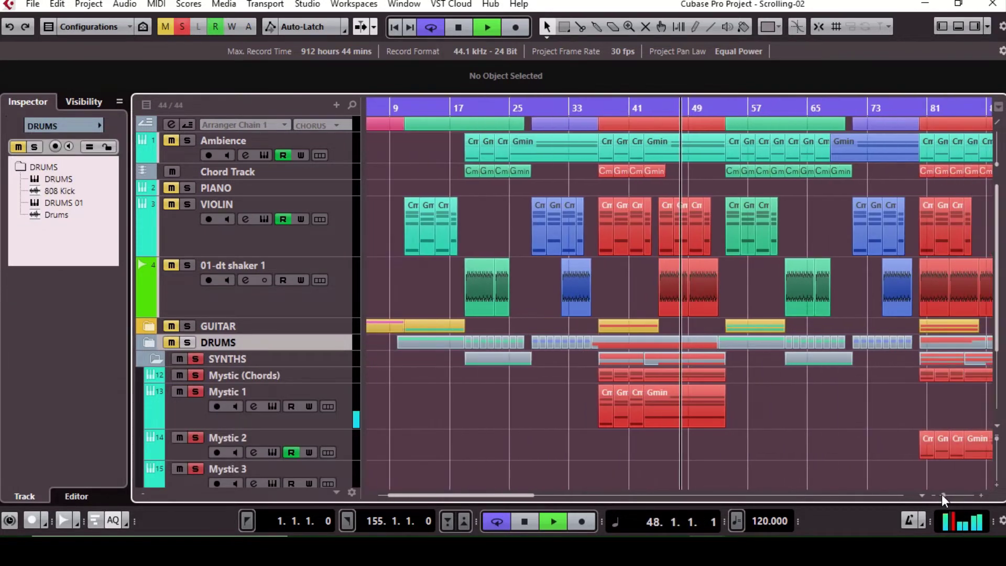
{"action": "left_click_drag", "start_coordinate": [996, 439], "coordinate": [997, 441]}
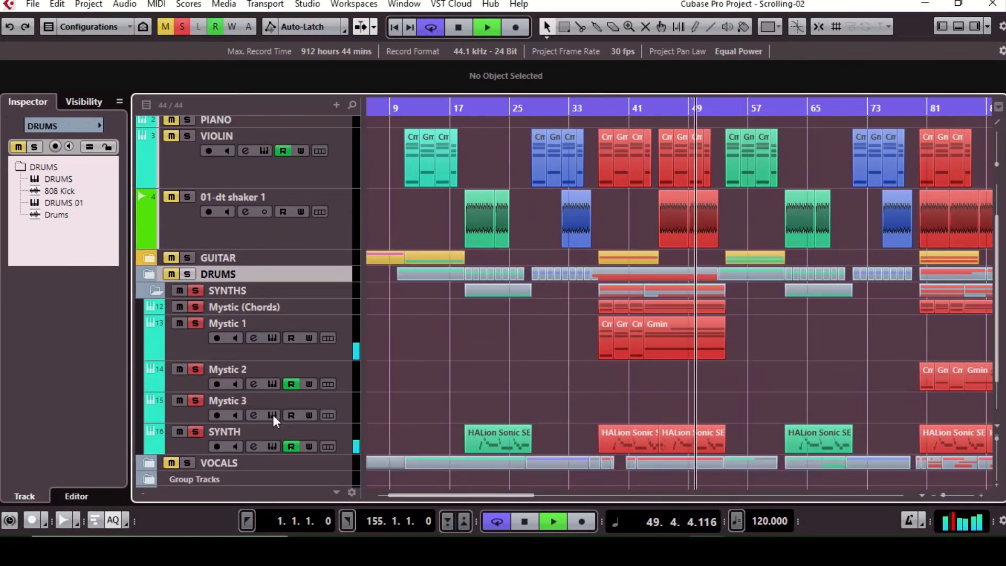
Step: Mute the SYNTHS folder and its tracks, leaving only the Mystic (Chords) track soloed
{"action": "left_click", "coordinate": [179, 401]}
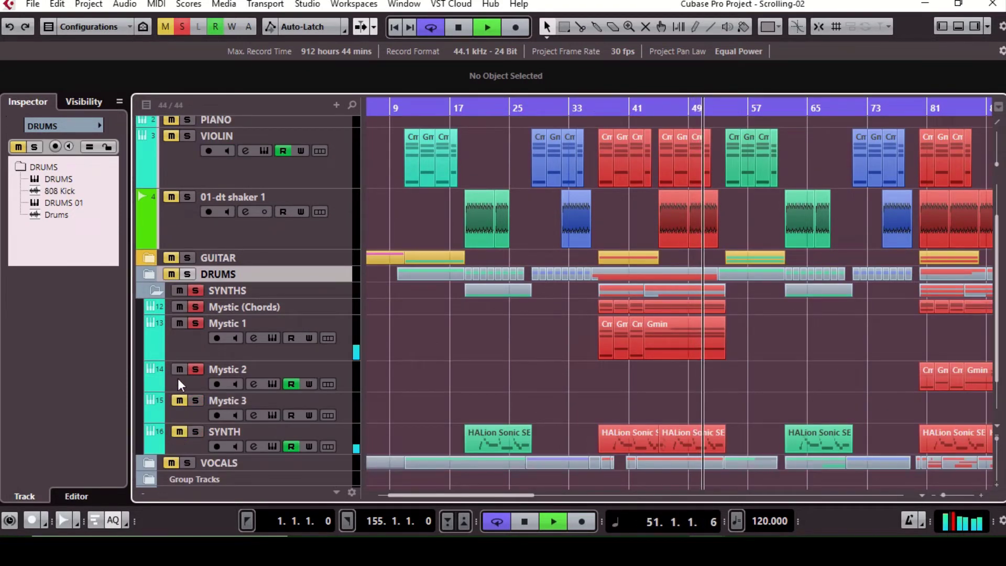
{"action": "left_click", "coordinate": [177, 293]}
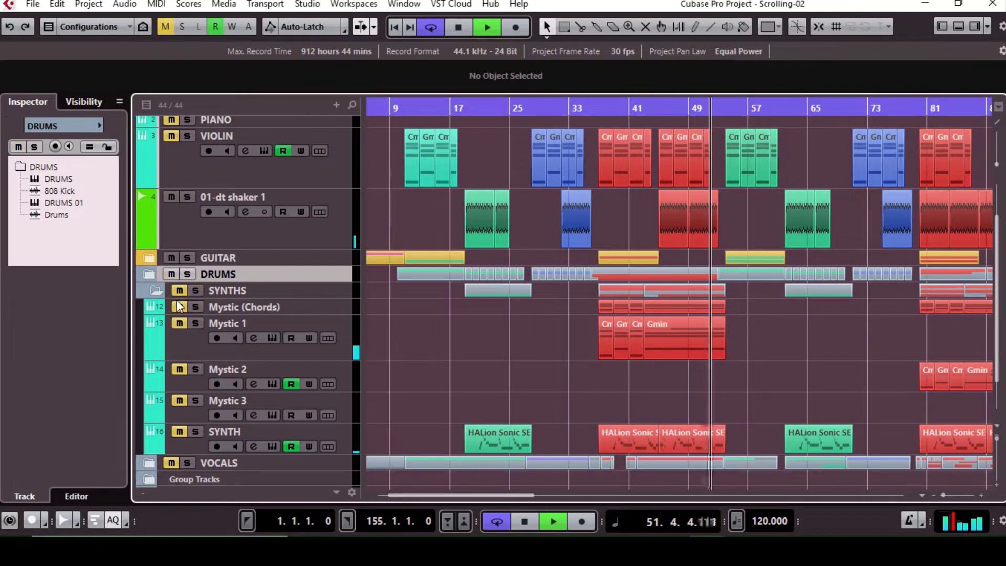
{"action": "left_click", "coordinate": [194, 307]}
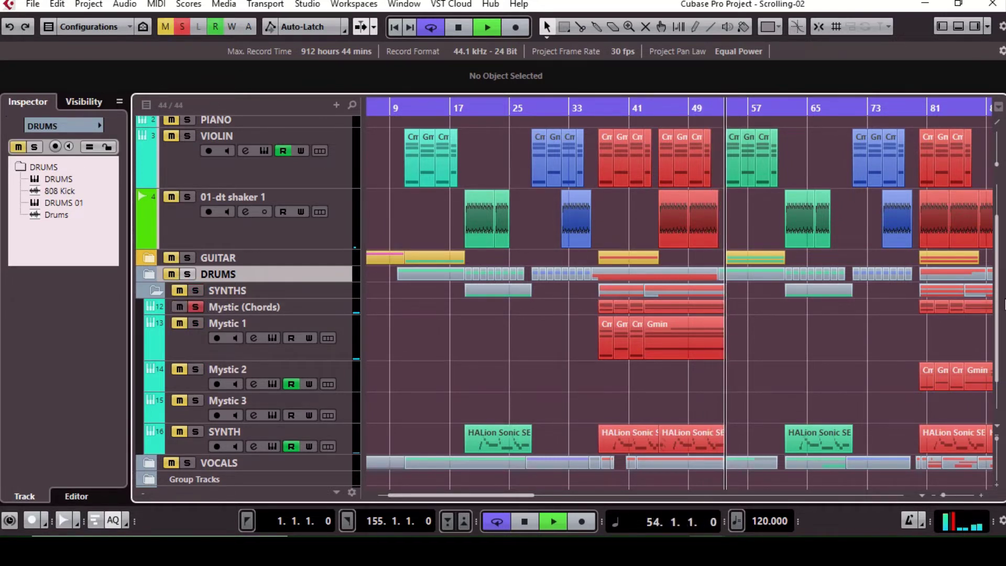
{"action": "left_click_drag", "start_coordinate": [1004, 304], "coordinate": [998, 268]}
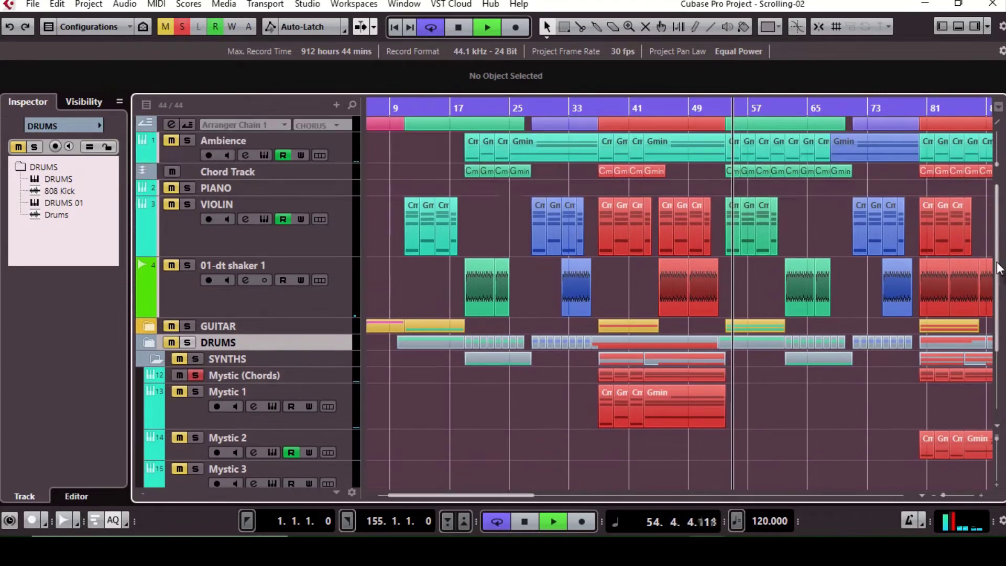
Step: Select the Mystic (Chords) track and replay it soloed from about bar 36, with cycle playback on
{"action": "scroll", "coordinate": [331, 261], "scroll_direction": "down", "scroll_amount": 5}
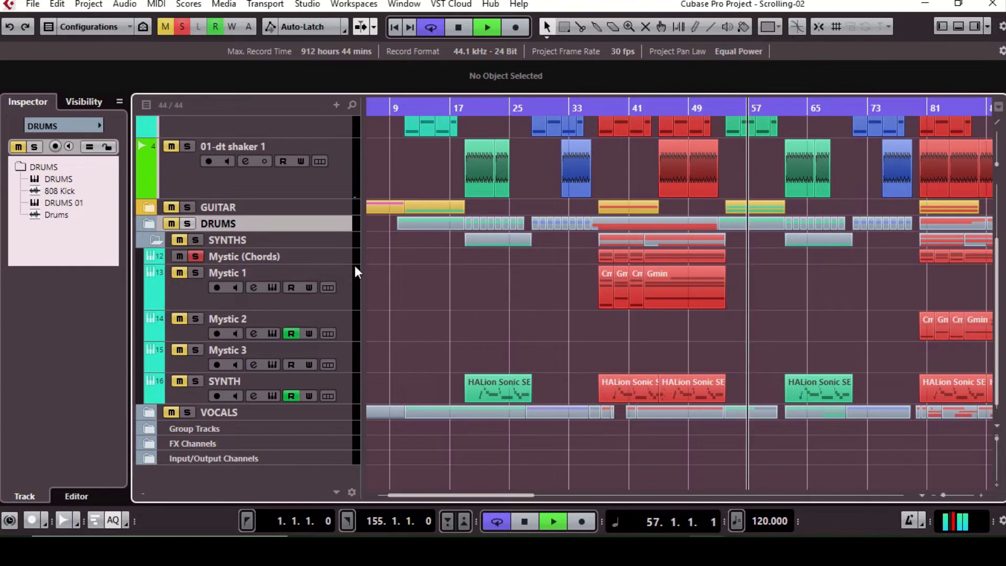
{"action": "left_click", "coordinate": [341, 253]}
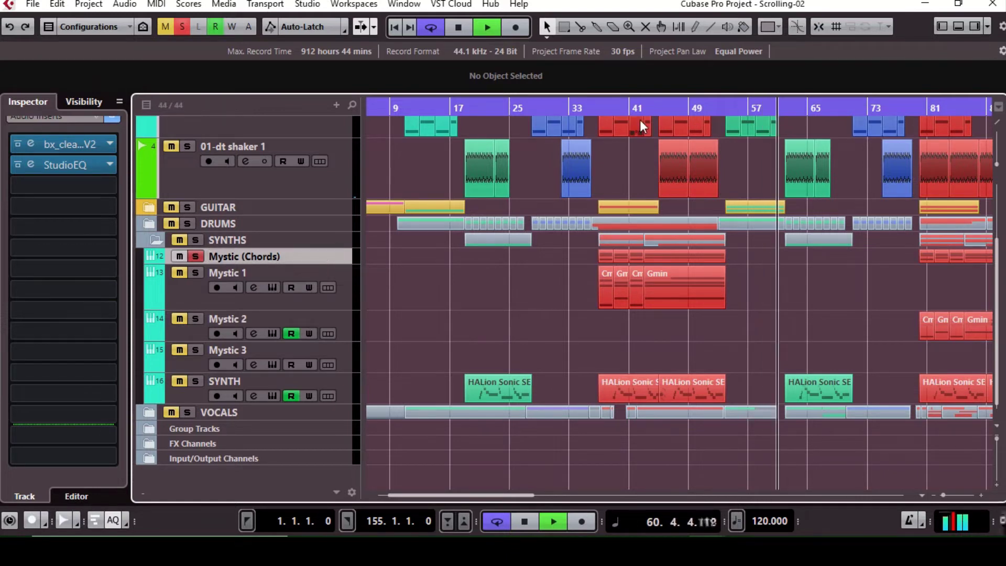
{"action": "key", "text": "space"}
{"action": "left_click", "coordinate": [597, 109]}
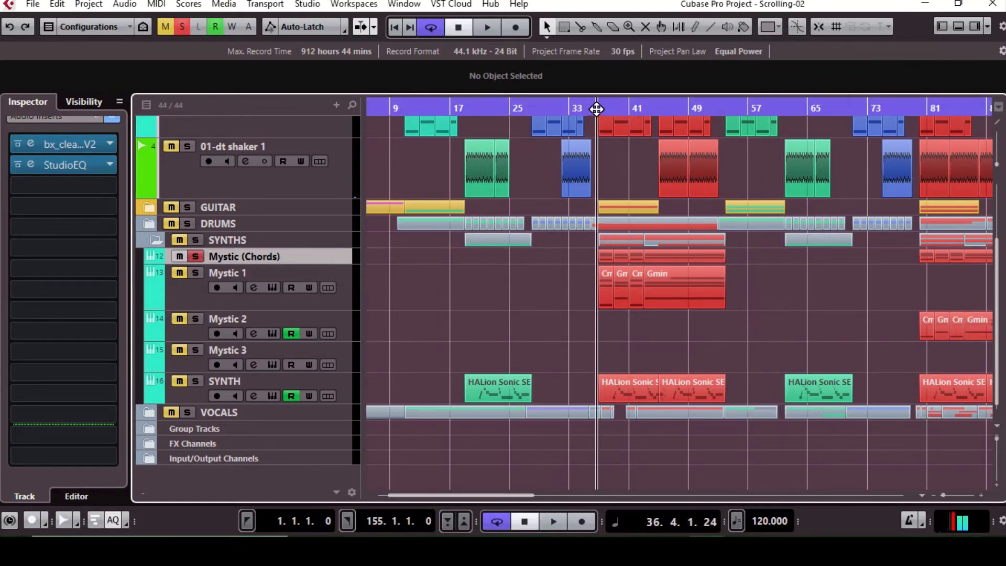
{"action": "key", "text": "KP_Divide"}
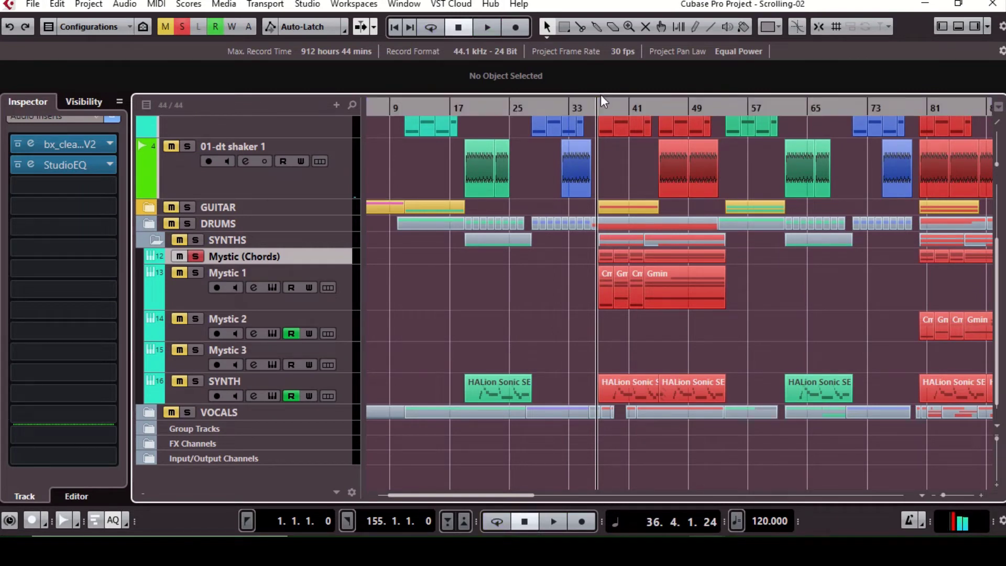
{"action": "left_click", "coordinate": [602, 101]}
{"action": "left_click", "coordinate": [602, 109]}
{"action": "key", "text": "space"}
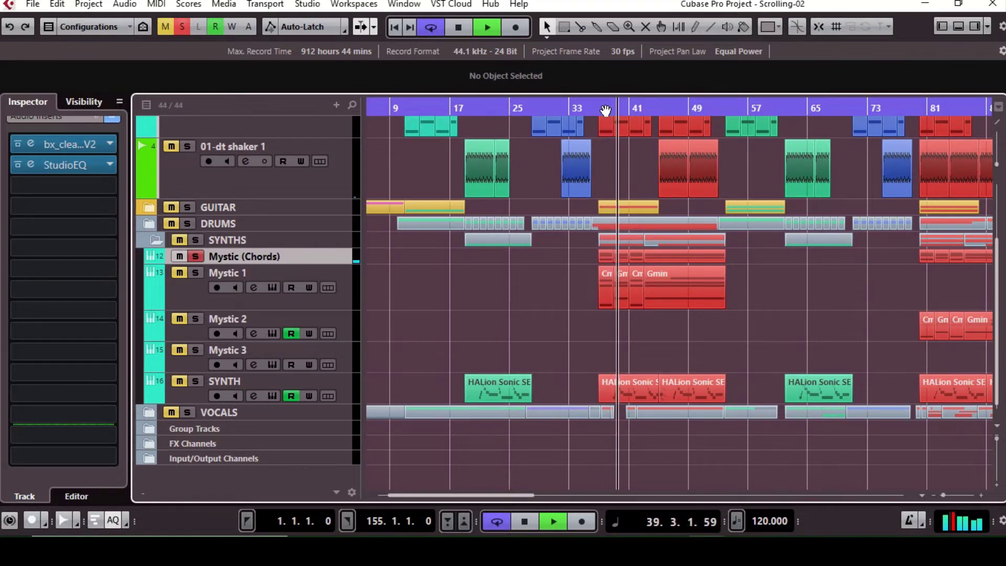
Step: Solo the Mystic 1 track in place of the muted Mystic (Chords) and examine its StudioEQ insert during playback
{"action": "left_click", "coordinate": [346, 287]}
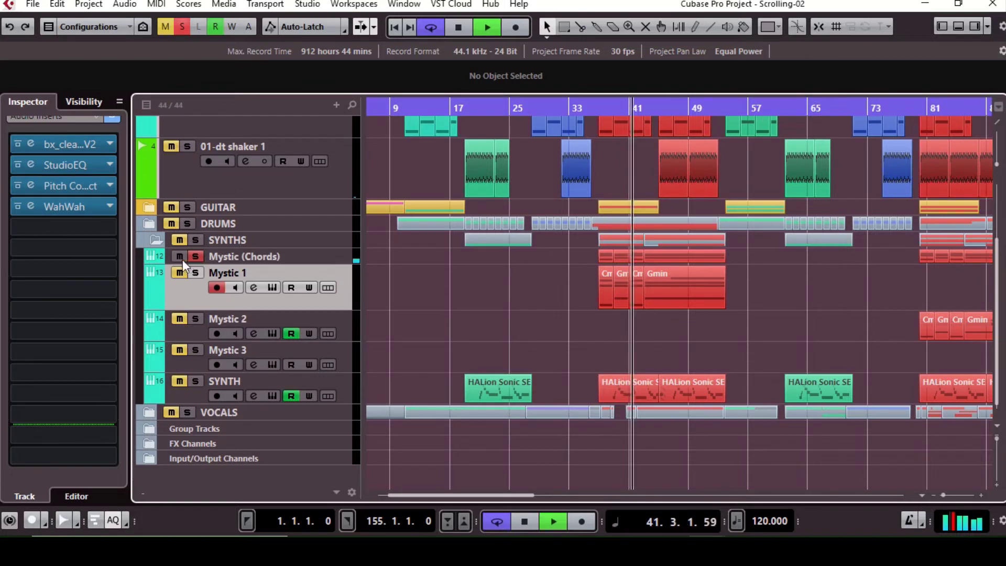
{"action": "left_click", "coordinate": [196, 273]}
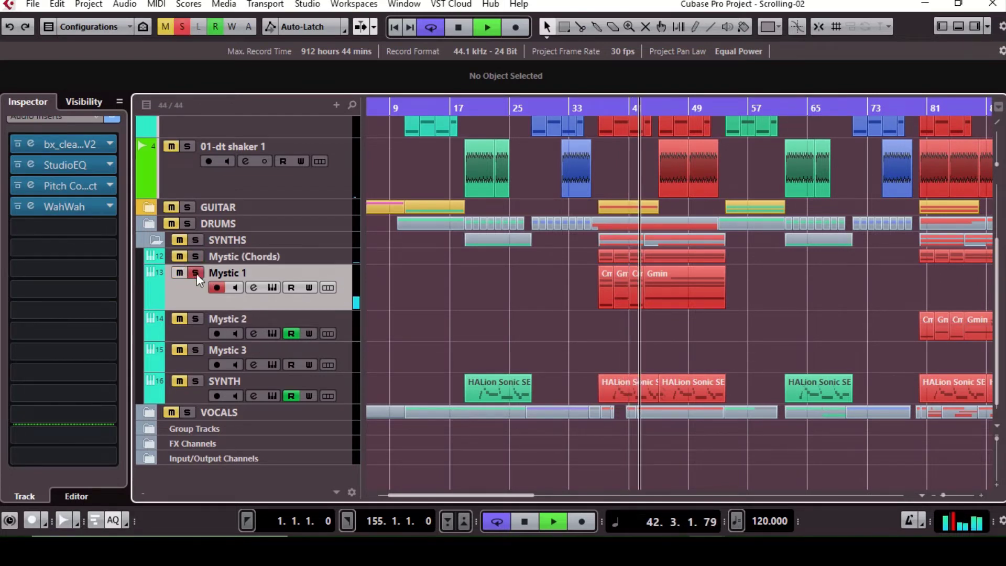
{"action": "left_click", "coordinate": [96, 165]}
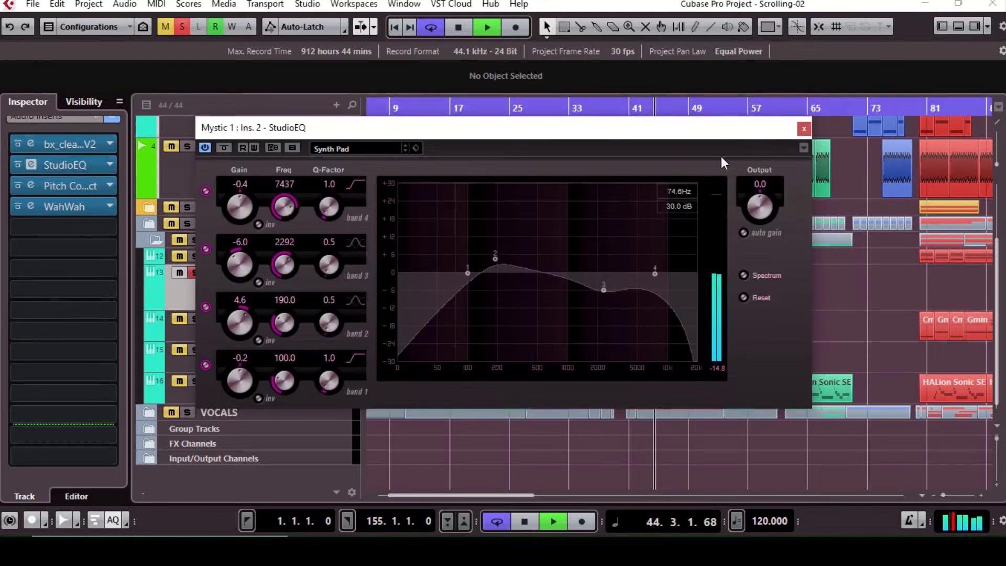
{"action": "left_click", "coordinate": [803, 129]}
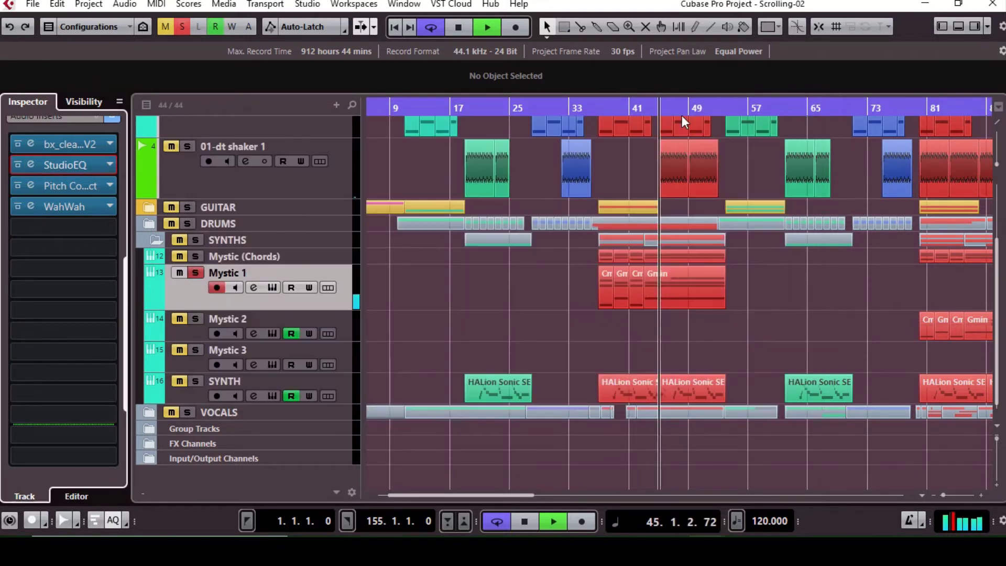
Step: Examine the settings of Mystic 1's Pitch Correct and WahWah inserts during playback, closing each one
{"action": "left_click", "coordinate": [75, 187]}
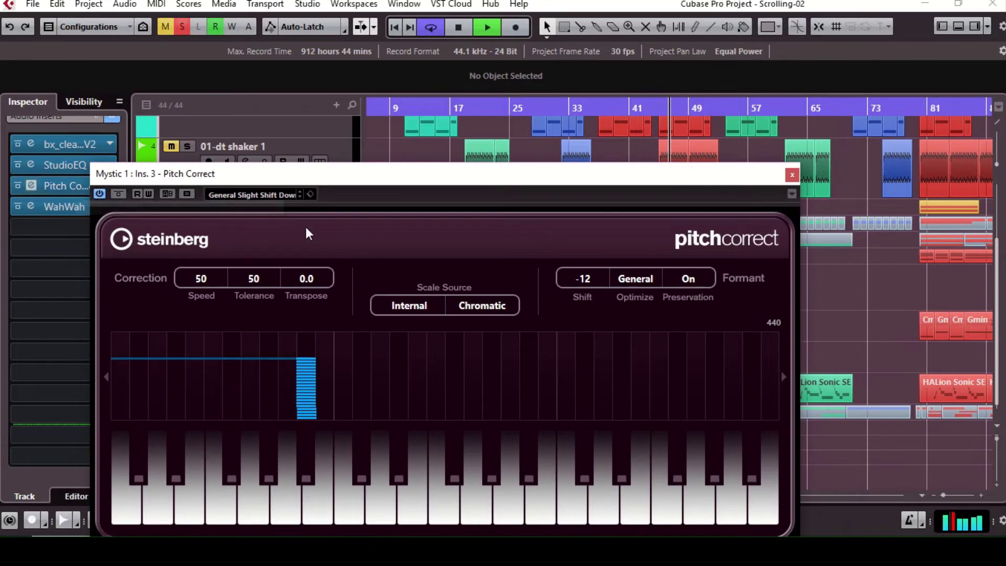
{"action": "left_click", "coordinate": [790, 175]}
{"action": "left_click", "coordinate": [82, 210]}
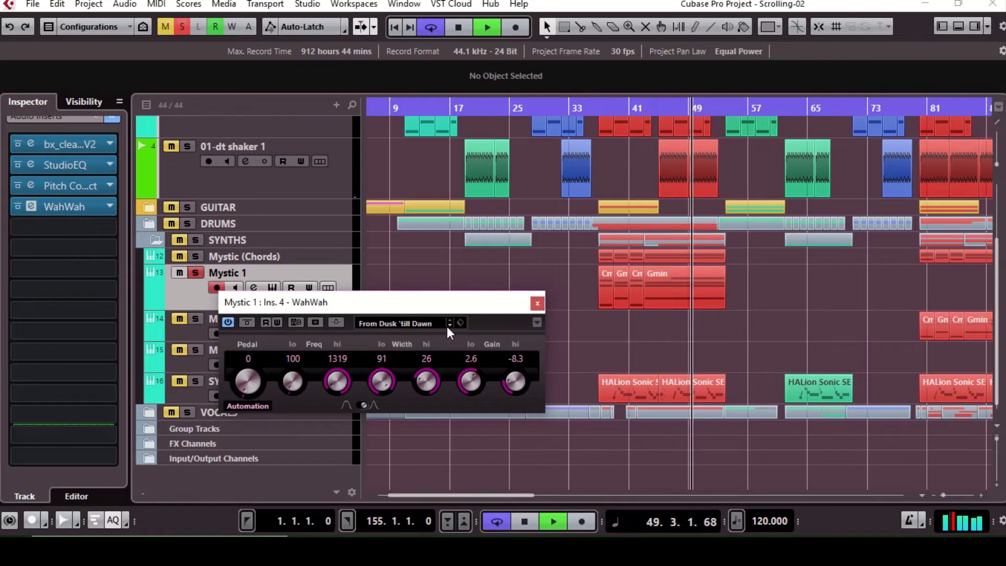
{"action": "left_click", "coordinate": [537, 303]}
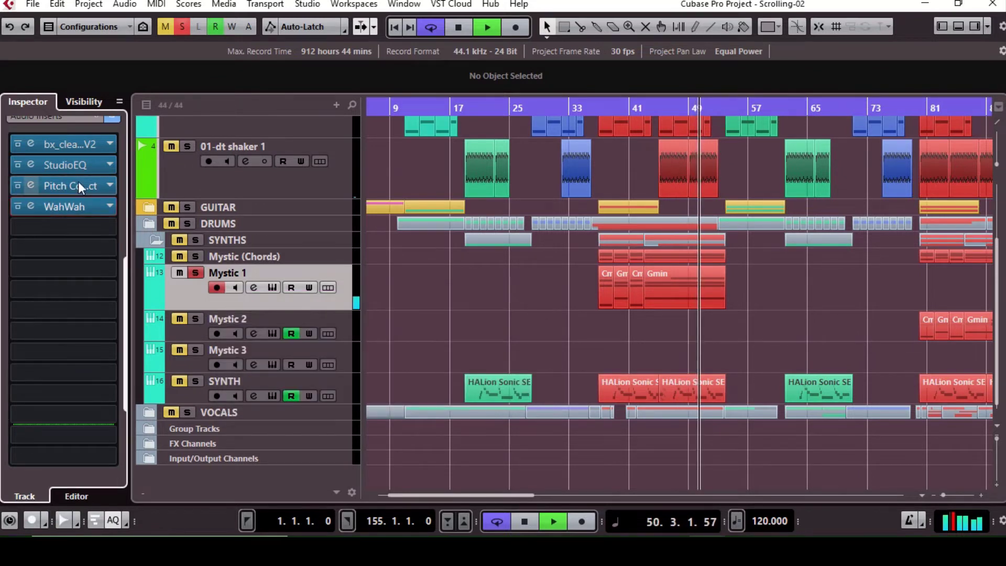
Step: Examine Mystic 1's MIDI inserts, showing the Arpache SX slot, and collapse the section again
{"action": "left_click", "coordinate": [77, 117]}
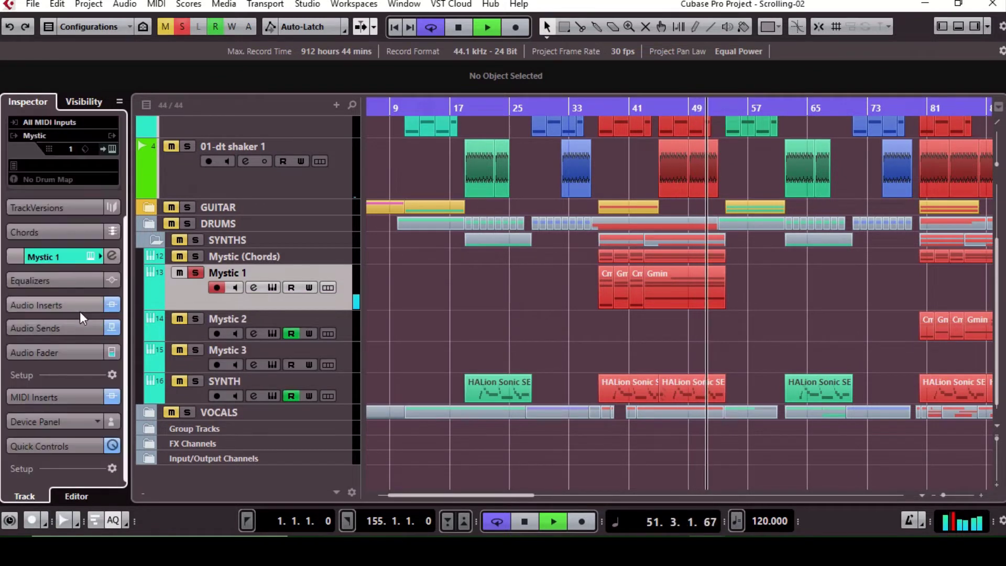
{"action": "left_click", "coordinate": [82, 397]}
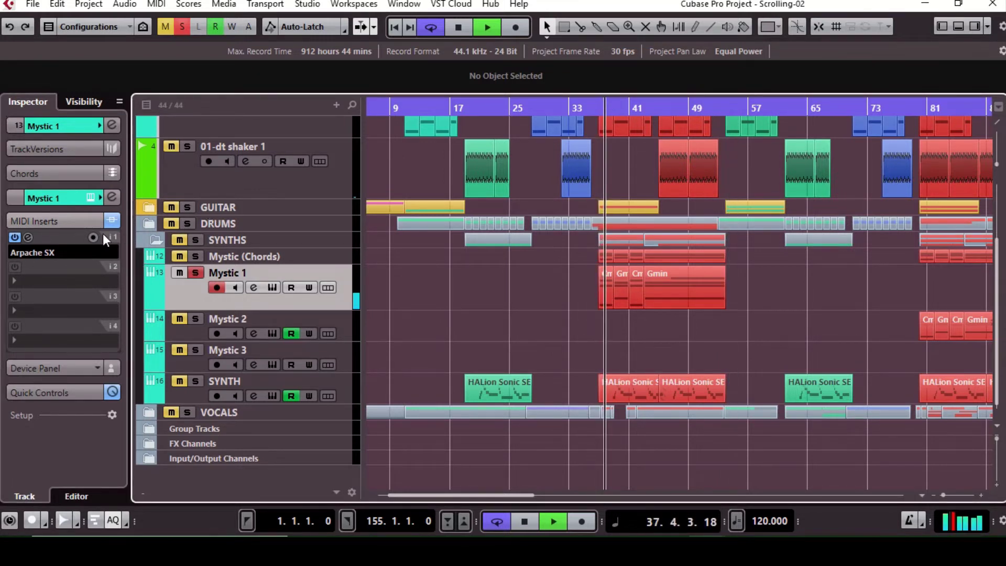
{"action": "left_click", "coordinate": [79, 222]}
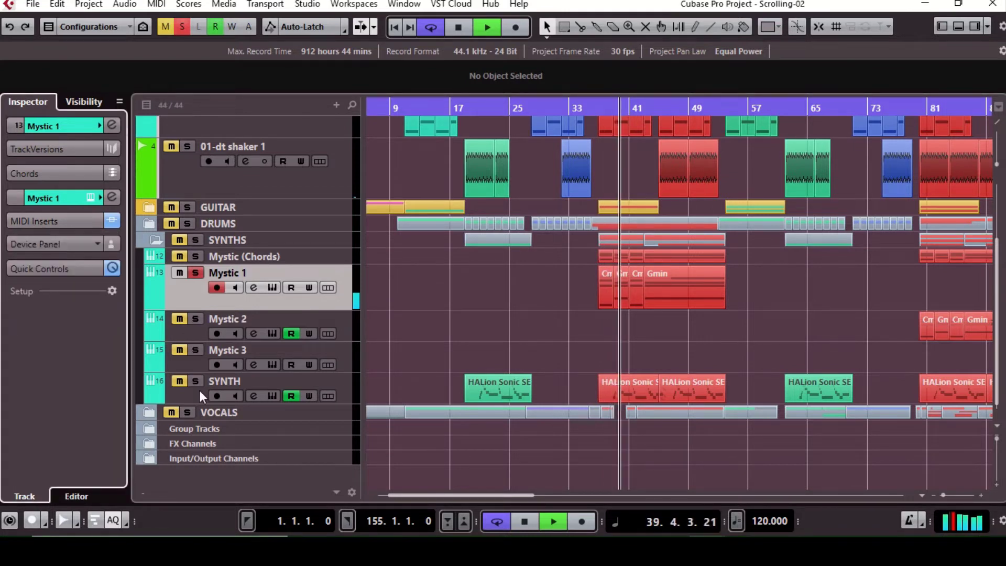
Step: Solo the Mystic 2 track as well and play its part from about bar 80
{"action": "scroll", "coordinate": [932, 495], "scroll_direction": "down", "scroll_amount": 3}
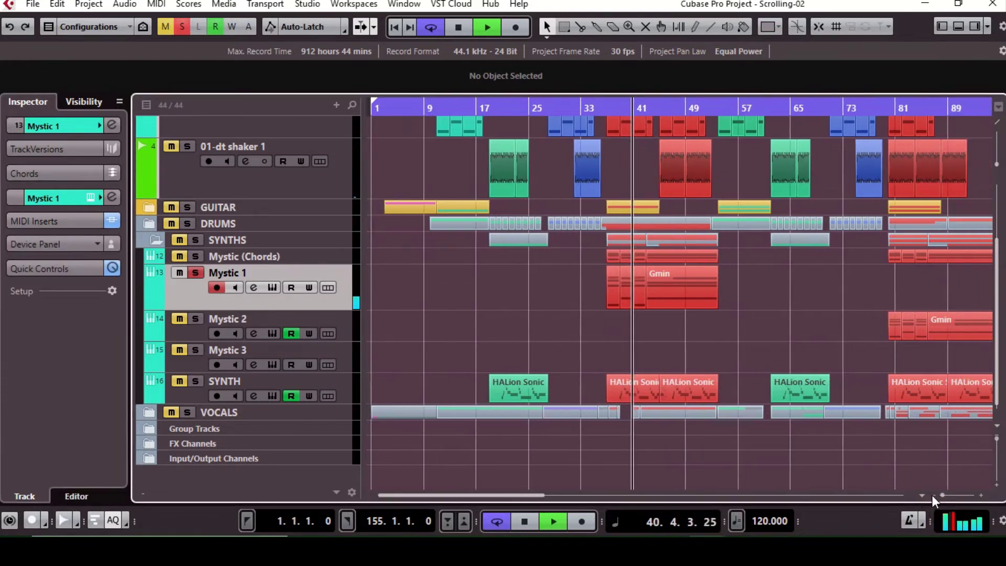
{"action": "scroll", "coordinate": [932, 495], "scroll_direction": "down", "scroll_amount": 1}
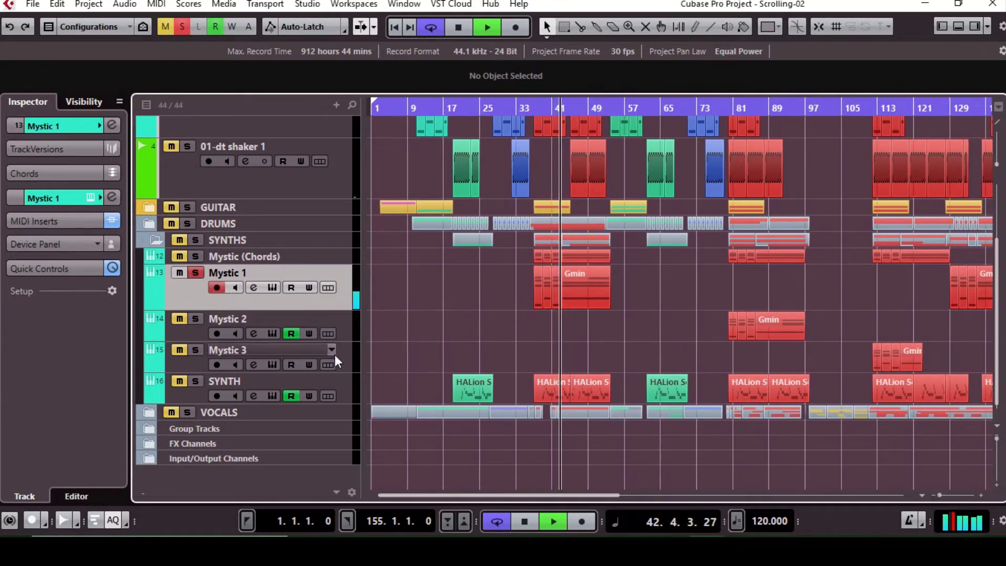
{"action": "left_click", "coordinate": [341, 322]}
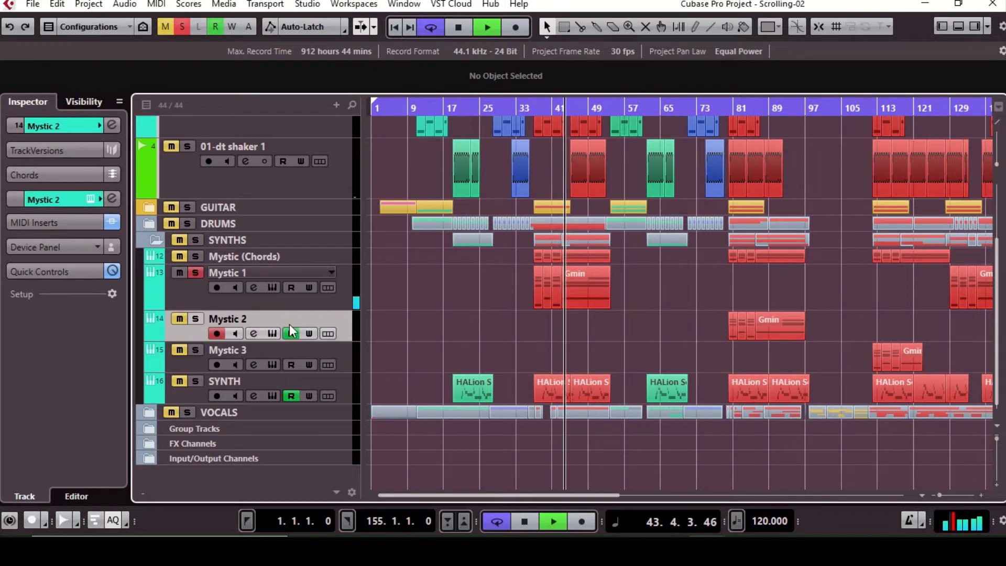
{"action": "left_click", "coordinate": [197, 319]}
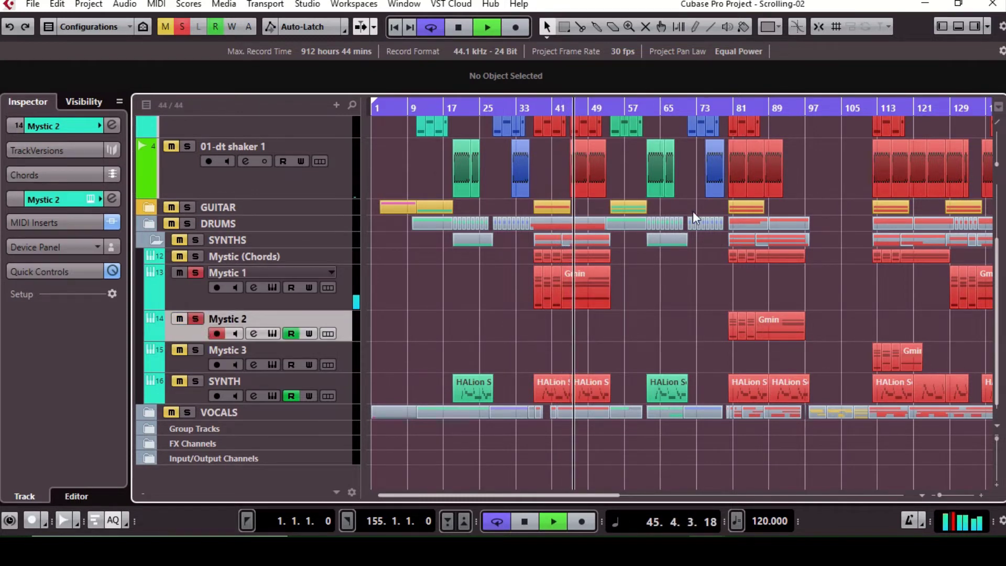
{"action": "left_click", "coordinate": [727, 114]}
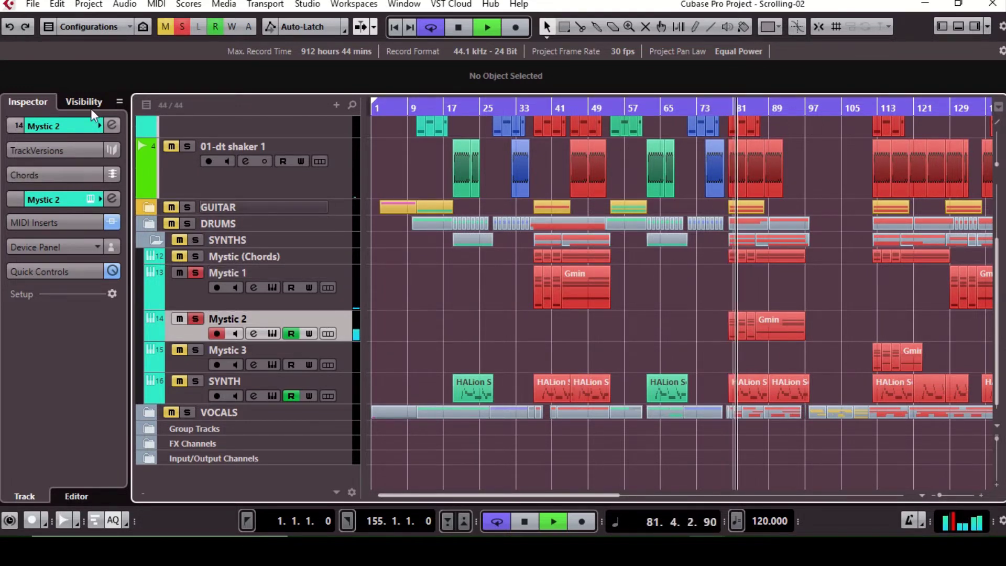
Step: Show Mystic 2's audio inserts and examine its WahWah settings with the Fox Wah preset
{"action": "left_click", "coordinate": [84, 126]}
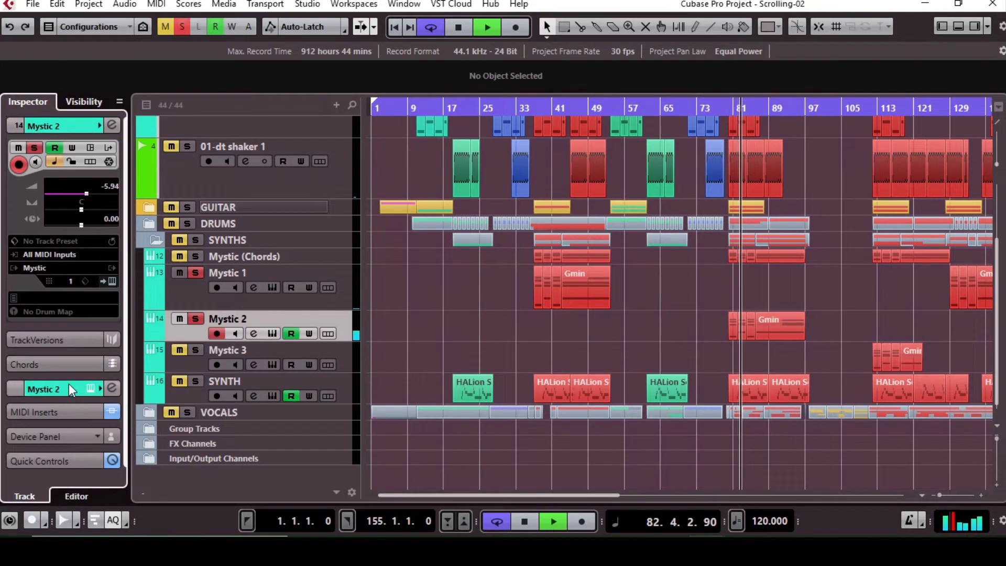
{"action": "left_click", "coordinate": [68, 387]}
{"action": "left_click", "coordinate": [89, 243]}
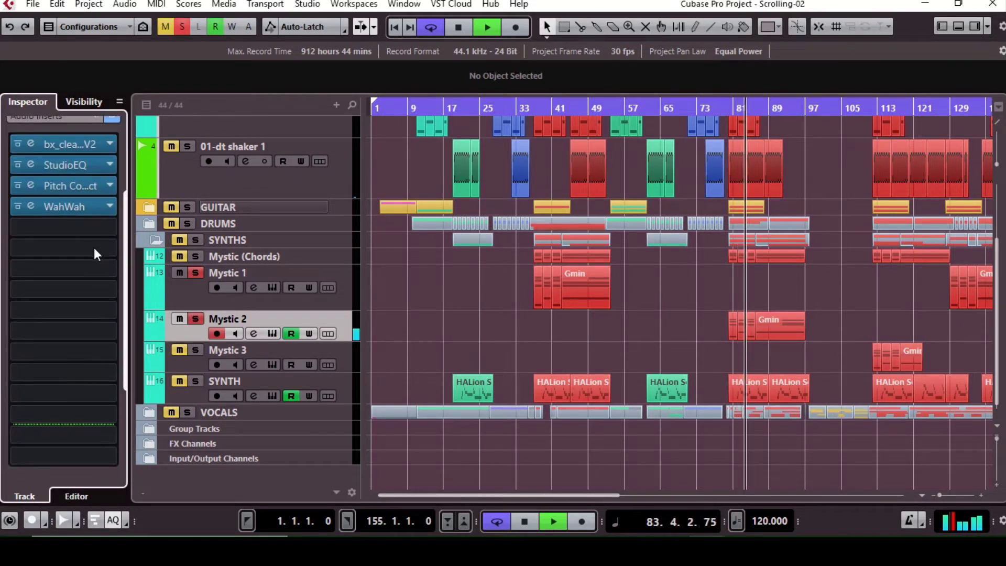
{"action": "double_click", "coordinate": [84, 206]}
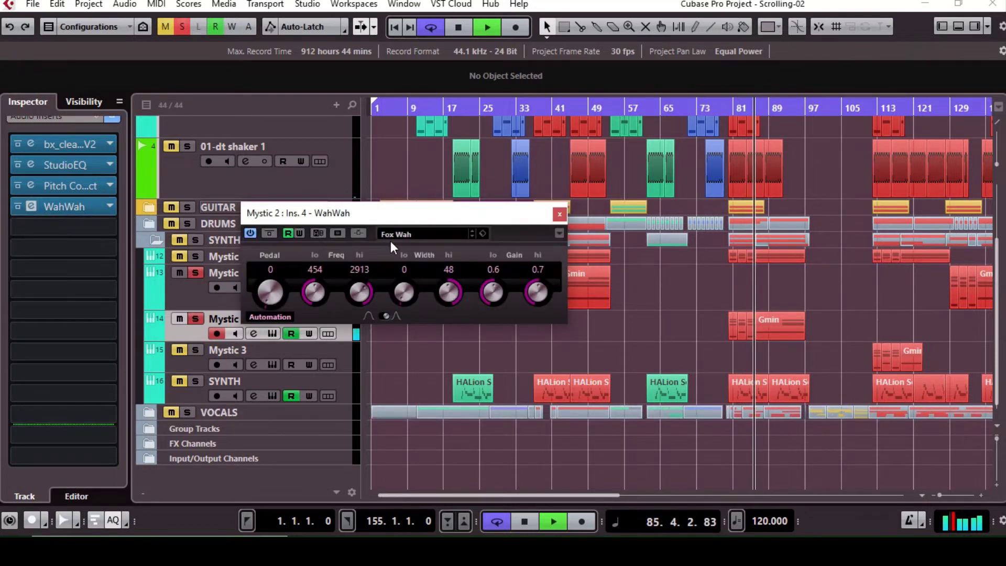
{"action": "left_click", "coordinate": [555, 215]}
Step: Compare the Mystic 1, 2 and 3 parts from about bars 37, 80 and 112, adding Mystic 3 to the solo
{"action": "left_click", "coordinate": [537, 109]}
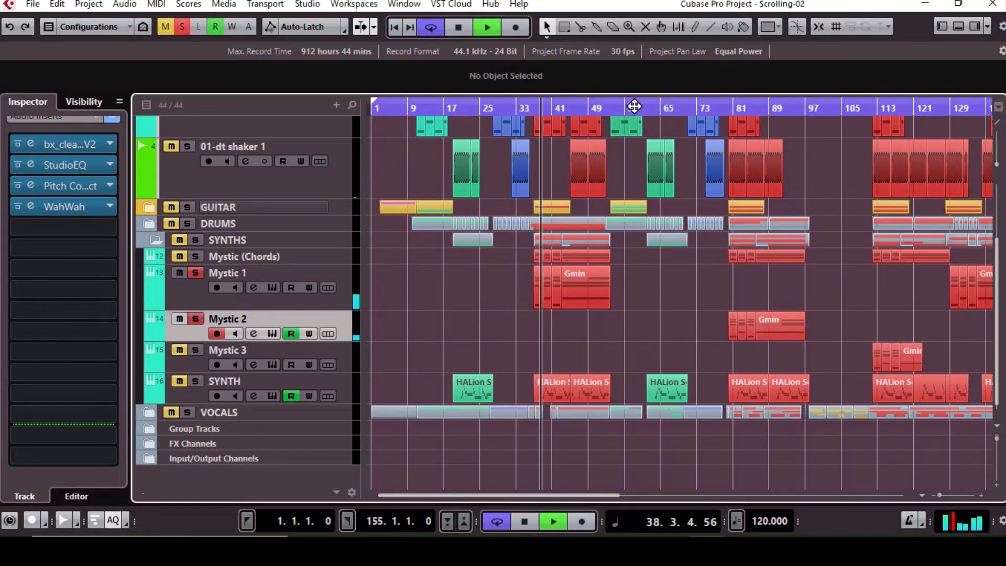
{"action": "left_click", "coordinate": [735, 108]}
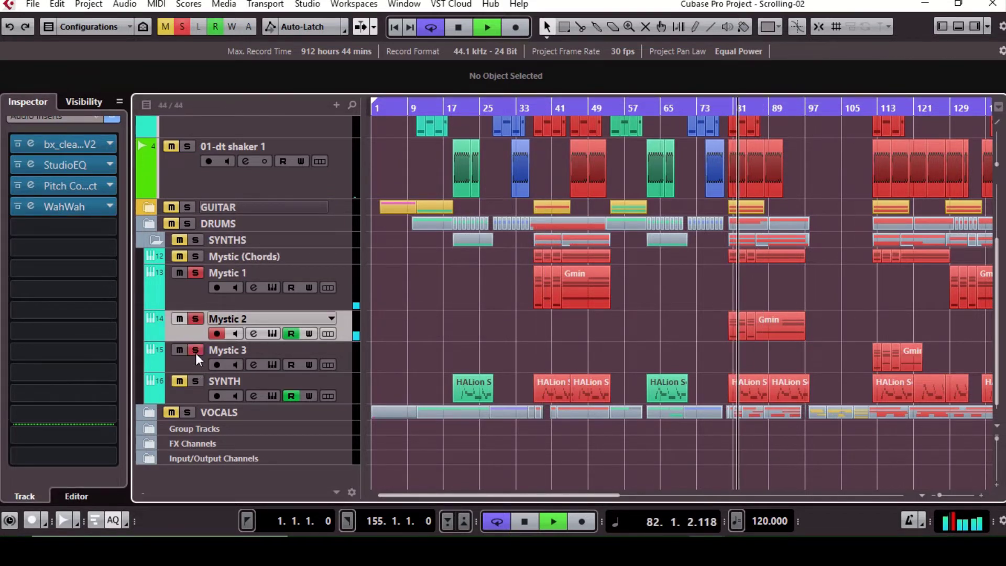
{"action": "left_click", "coordinate": [875, 109]}
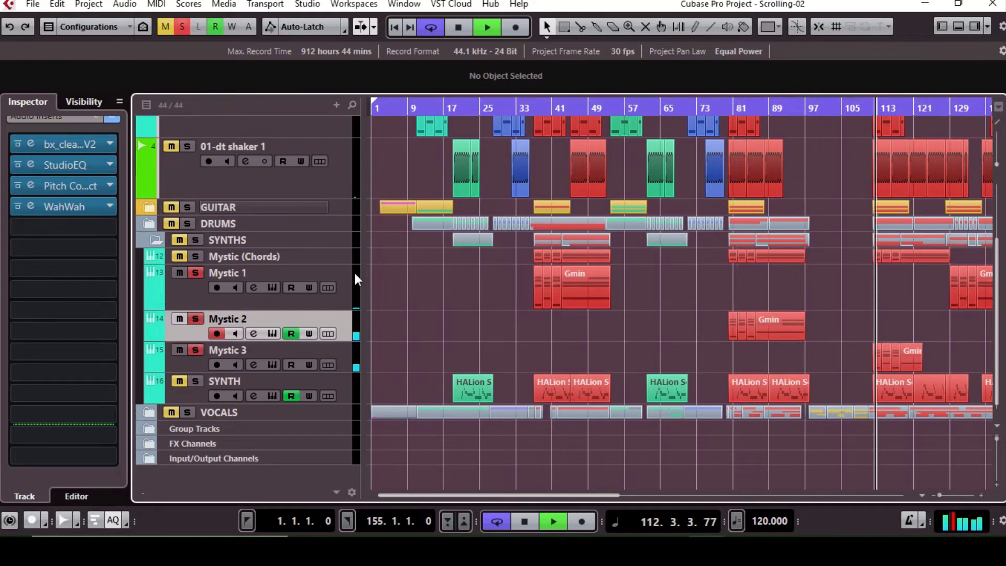
Step: Select Mystic 3 and examine its WahWah insert with the In The Mix preset during playback
{"action": "left_click", "coordinate": [346, 356]}
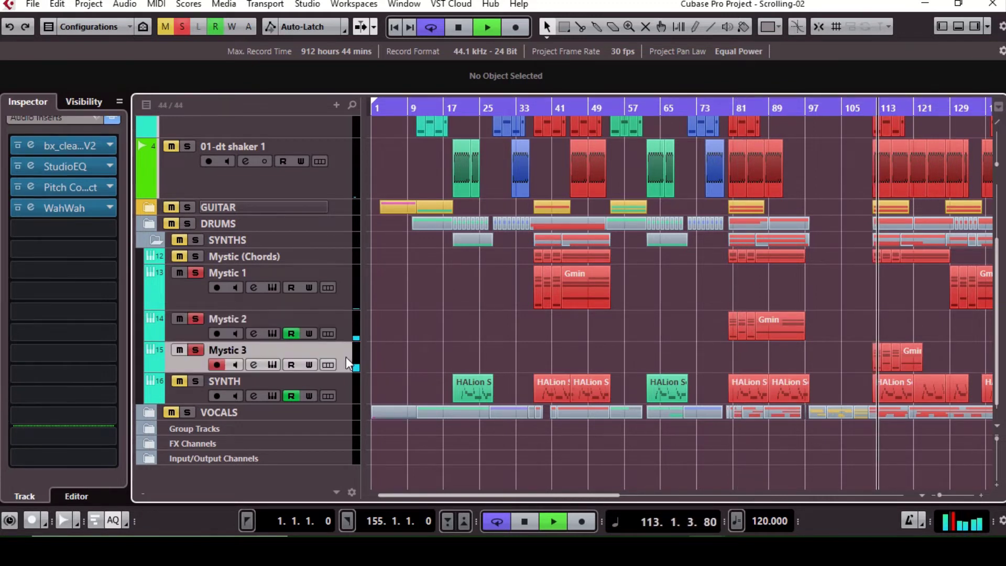
{"action": "left_click", "coordinate": [78, 210]}
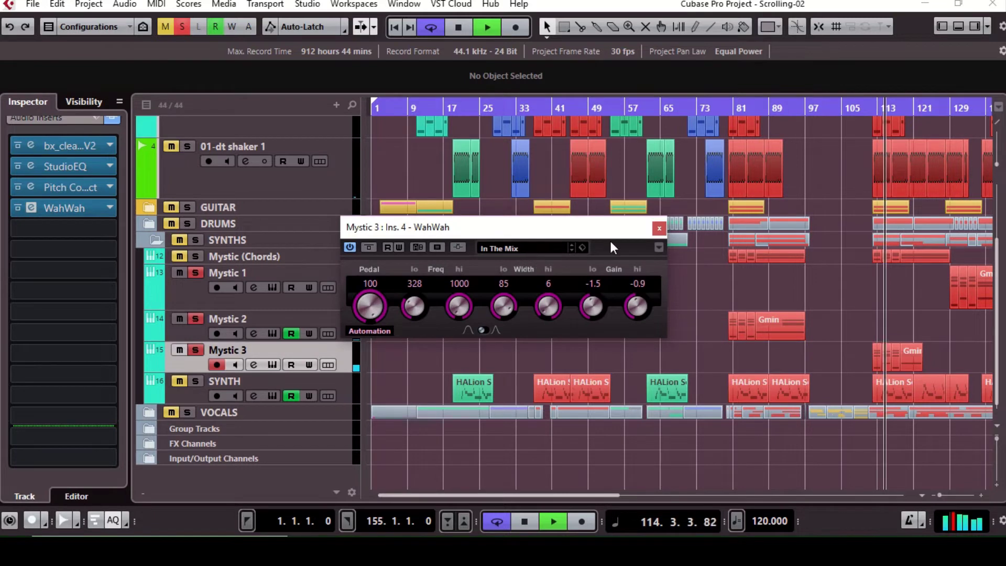
{"action": "left_click", "coordinate": [659, 228]}
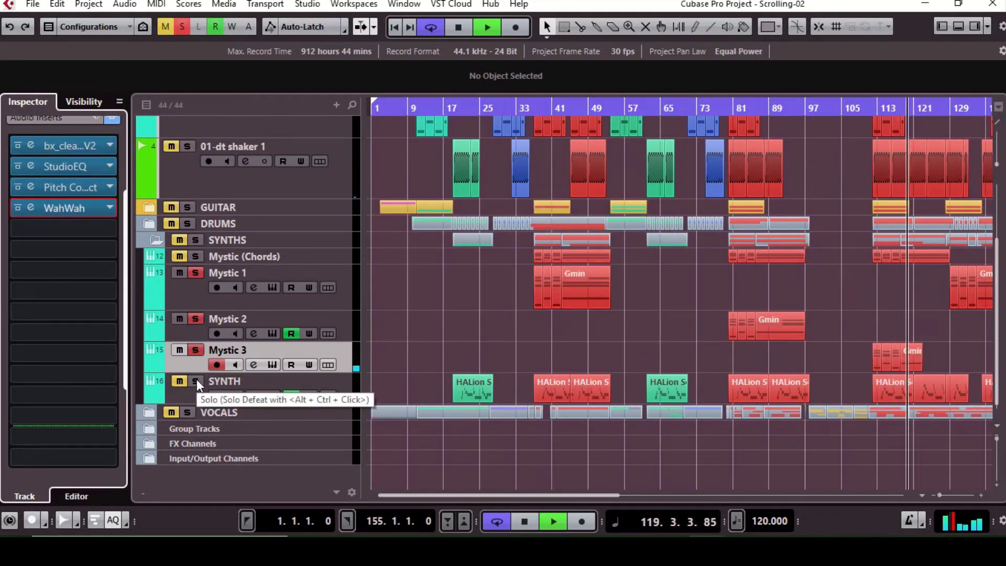
Step: Audition the SYNTH track soloed, and mute Mystic 1, 2, 3 and SYNTH so that only the VOCALS folder stays soloed
{"action": "left_click", "coordinate": [338, 393]}
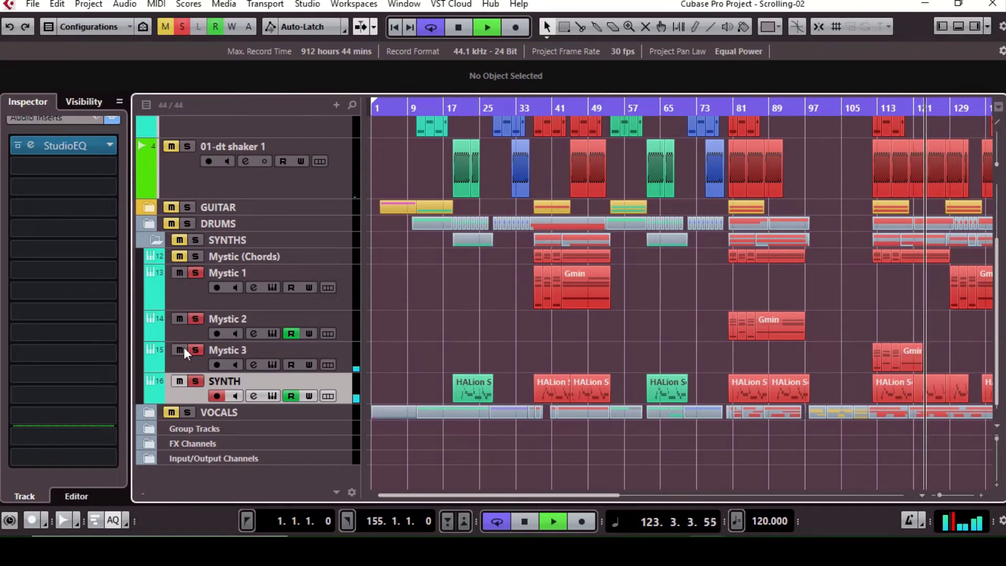
{"action": "left_click", "coordinate": [179, 273]}
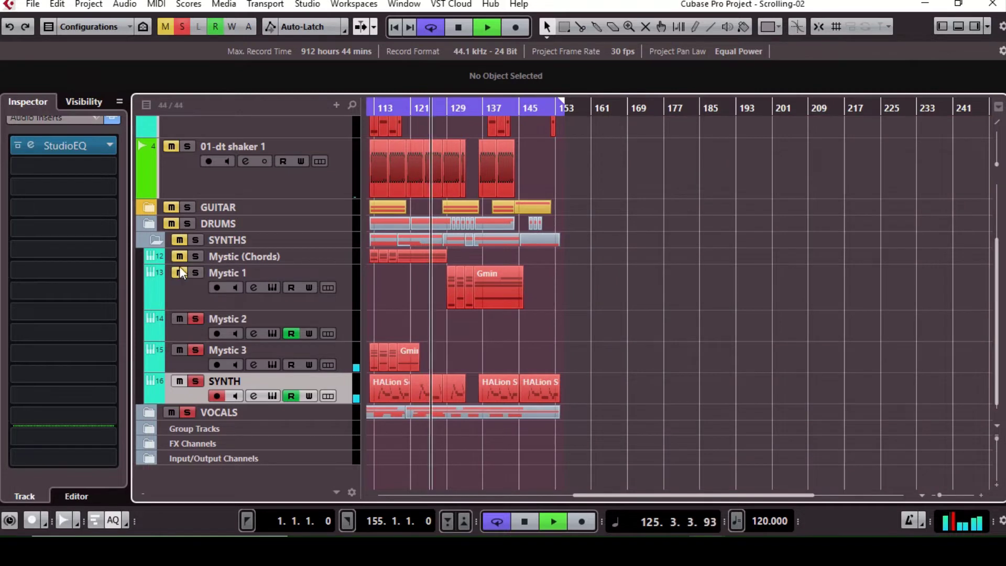
{"action": "left_click", "coordinate": [179, 319]}
{"action": "left_click", "coordinate": [179, 350]}
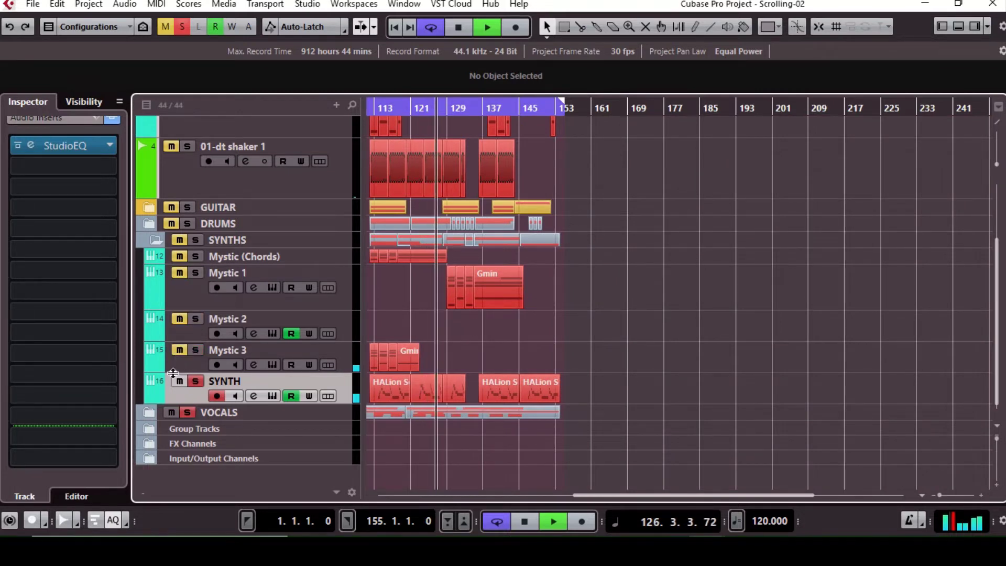
{"action": "left_click", "coordinate": [178, 380]}
Step: Expand the VOCALS folder to show its Lead, Bridge, Background, Harmony and BASS tracks from the project's start
{"action": "left_click", "coordinate": [148, 411]}
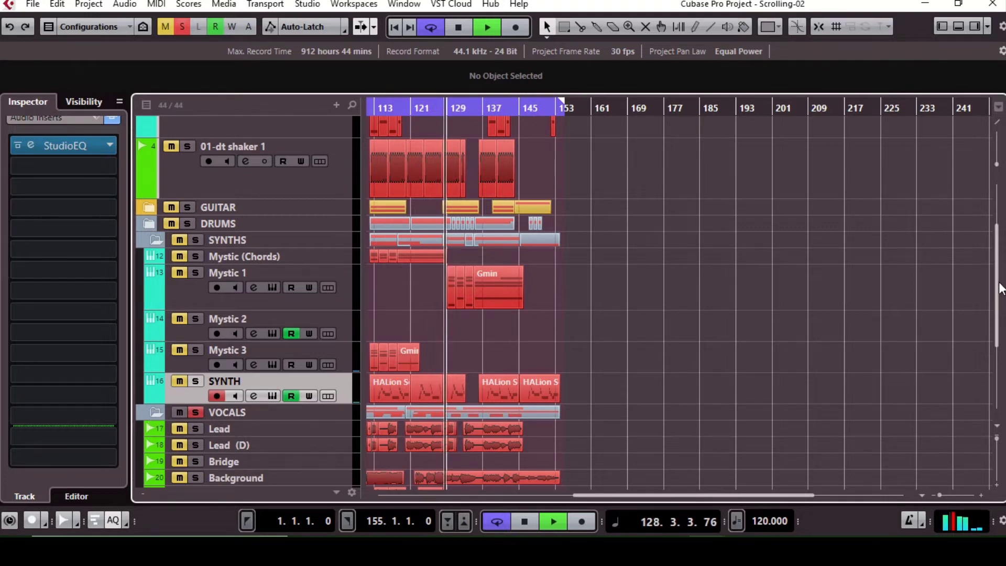
{"action": "scroll", "coordinate": [582, 461], "scroll_direction": "down", "scroll_amount": 5}
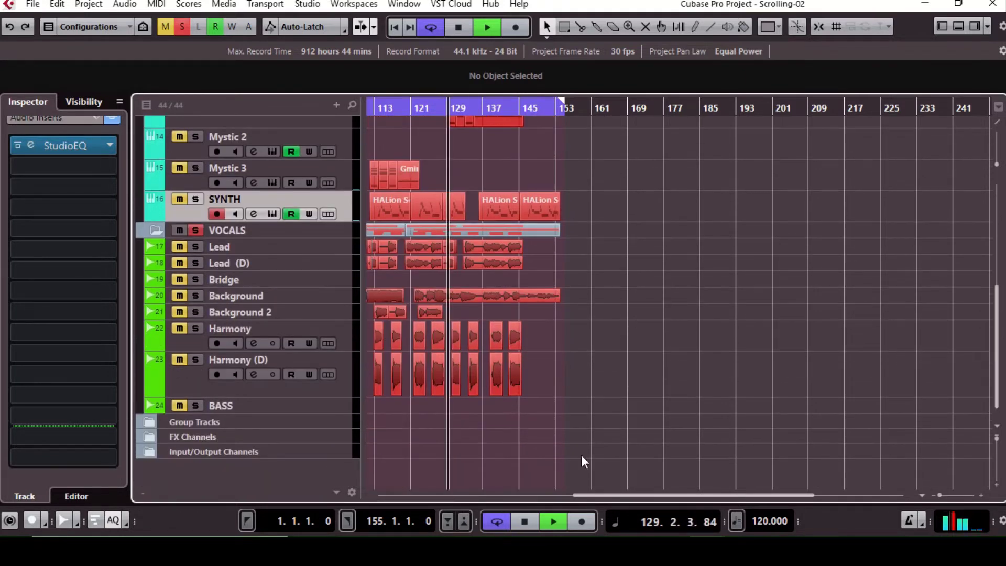
{"action": "left_click", "coordinate": [602, 494]}
{"action": "left_click_drag", "start_coordinate": [595, 495], "coordinate": [279, 505]}
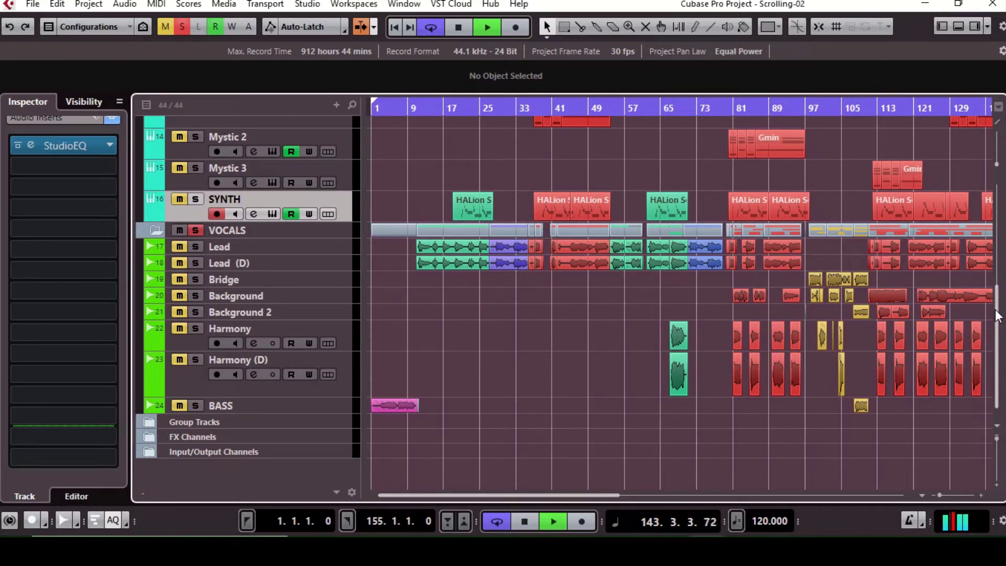
Step: Select and solo the Lead vocal track, enlarge its track height, and play it from about bar 12
{"action": "left_click", "coordinate": [338, 250]}
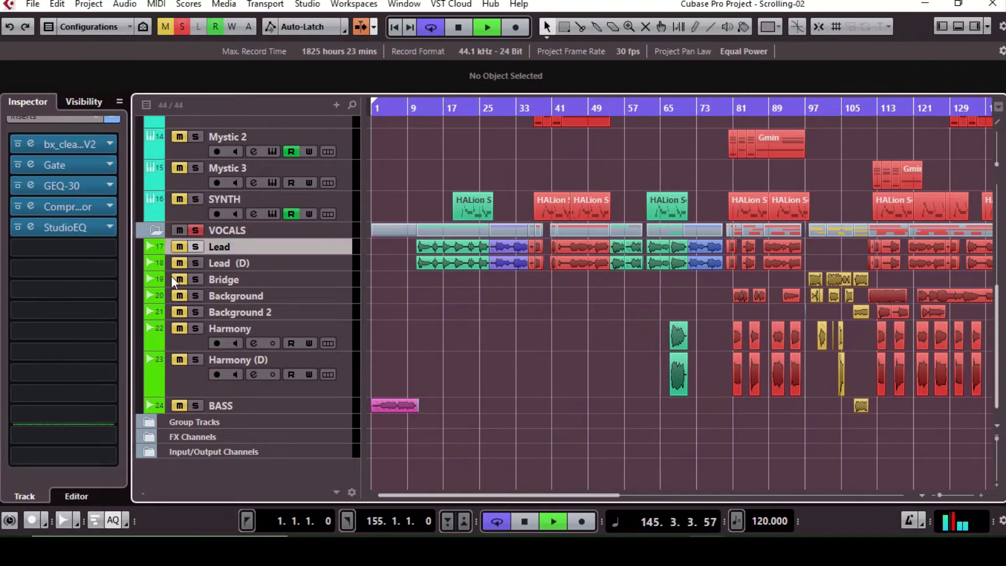
{"action": "left_click", "coordinate": [197, 247]}
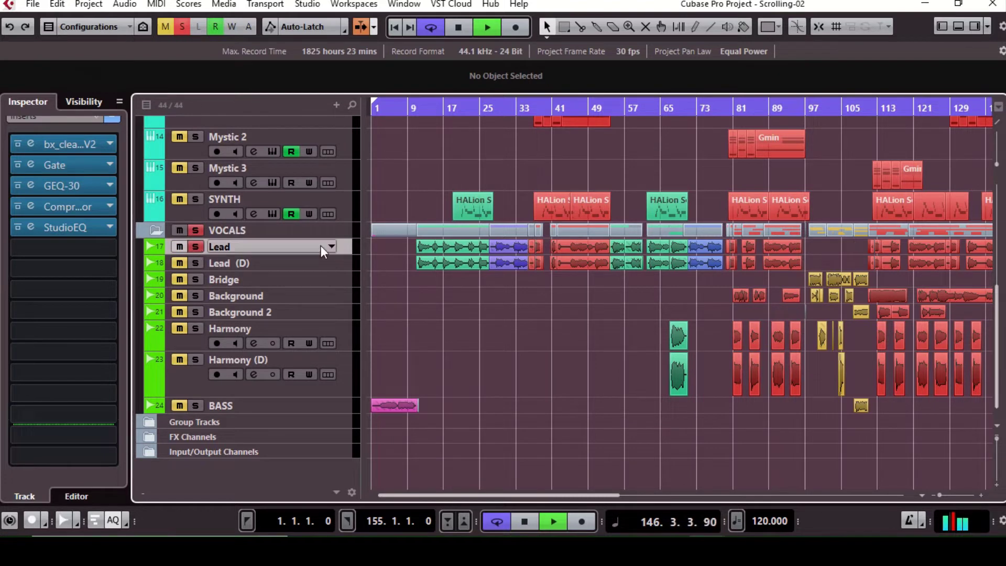
{"action": "left_click_drag", "start_coordinate": [346, 254], "coordinate": [346, 267]}
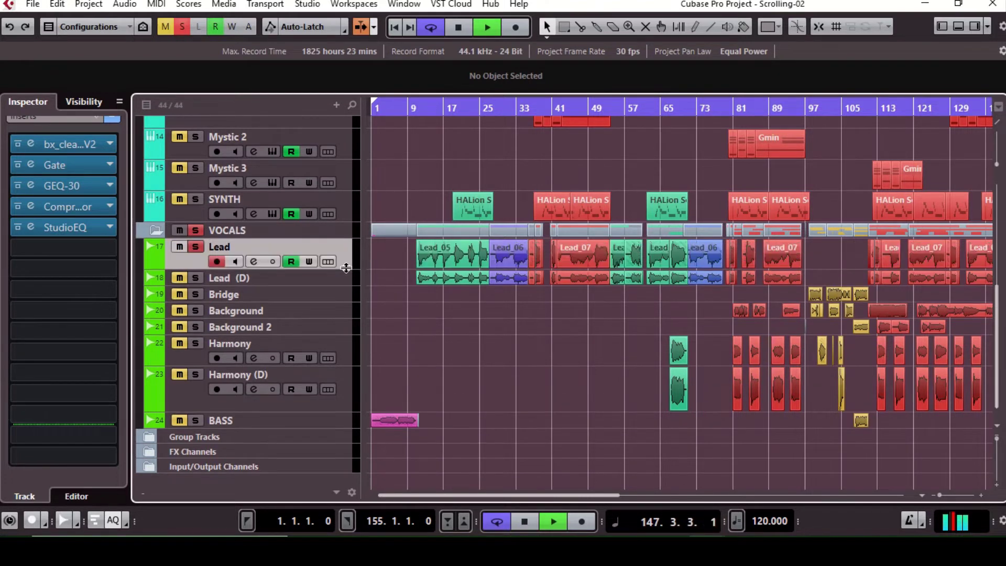
{"action": "left_click", "coordinate": [420, 109]}
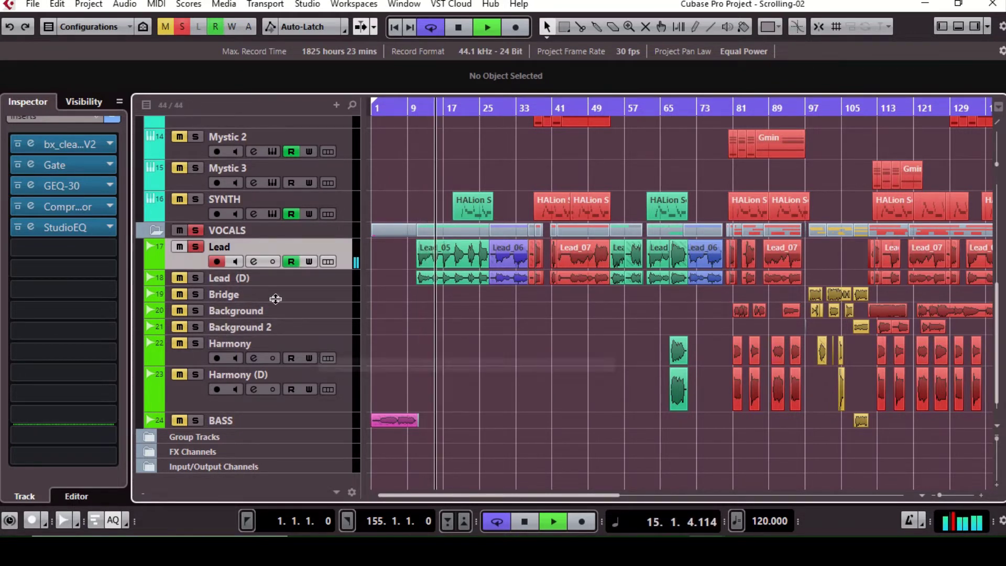
Step: Examine the Lead track's GEQ-30 insert with the Simple Lead Vox preset and its Compressor with RnB Lead Vocals during playback
{"action": "left_click", "coordinate": [90, 186]}
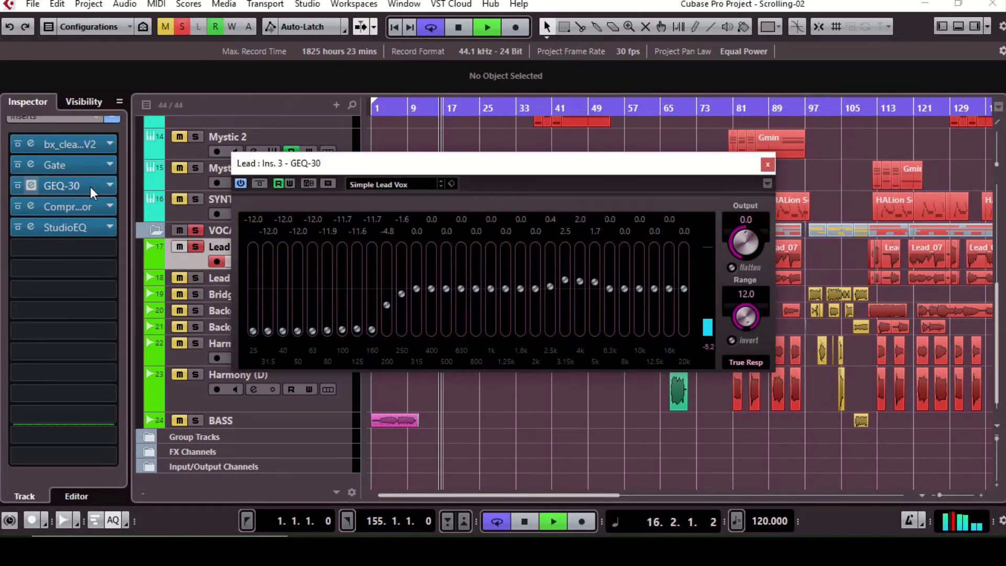
{"action": "left_click", "coordinate": [768, 164]}
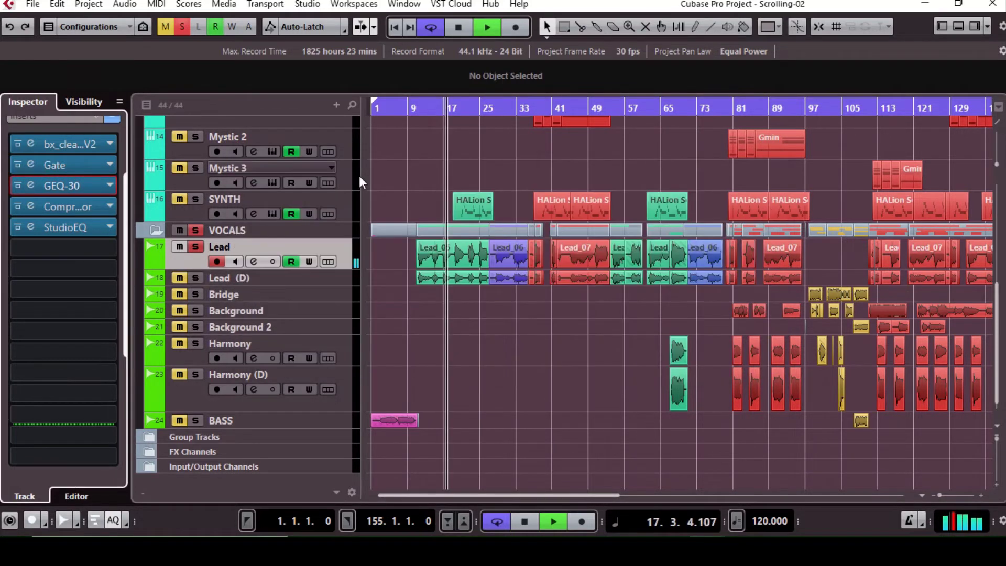
{"action": "left_click", "coordinate": [83, 208]}
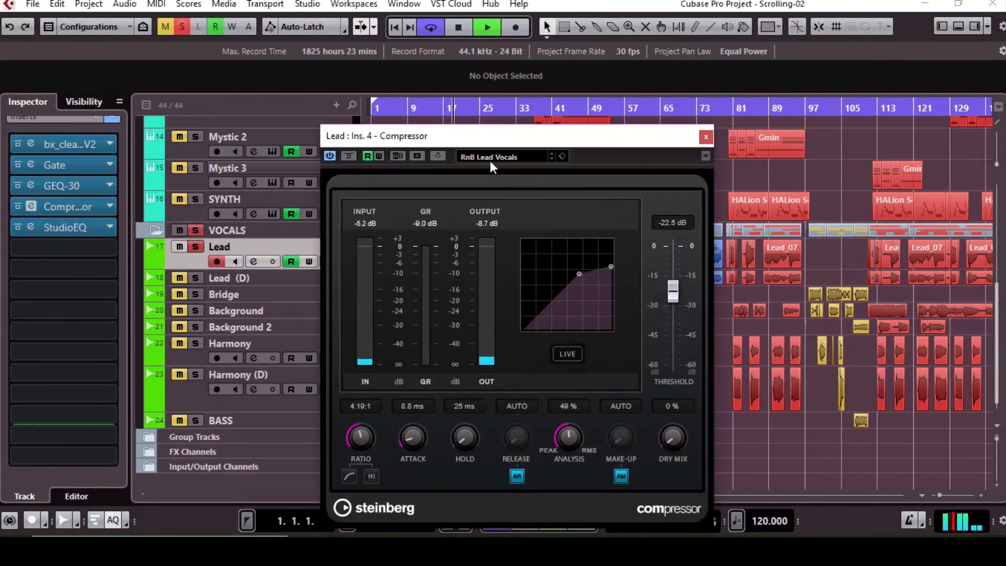
{"action": "left_click", "coordinate": [707, 138]}
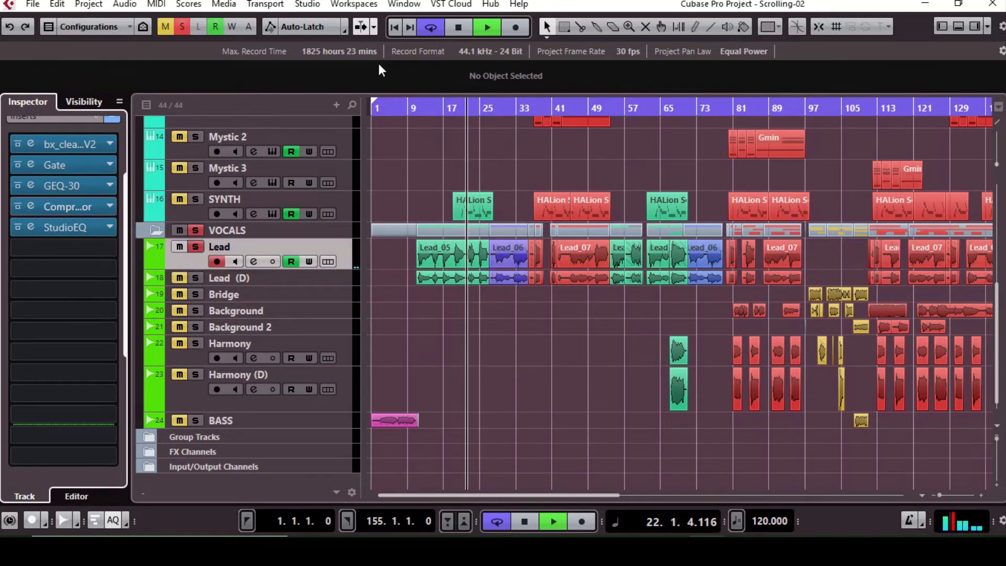
Step: Show the Lead track's used automation lanes for Volume, Sends:2 Level and Sends:4 Level, and stop playback
{"action": "right_click", "coordinate": [347, 249]}
{"action": "left_click", "coordinate": [449, 368]}
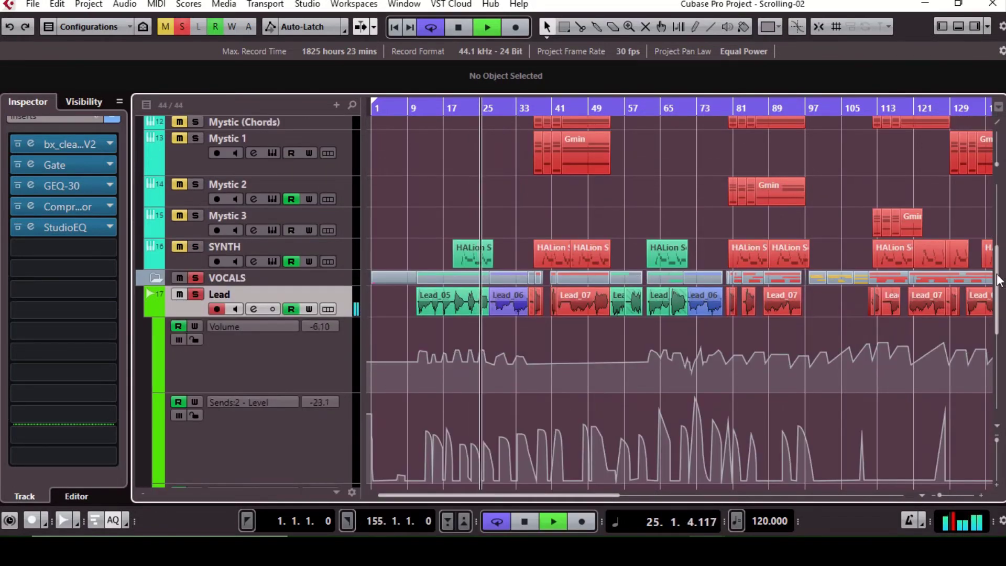
{"action": "left_click_drag", "start_coordinate": [997, 279], "coordinate": [997, 303]}
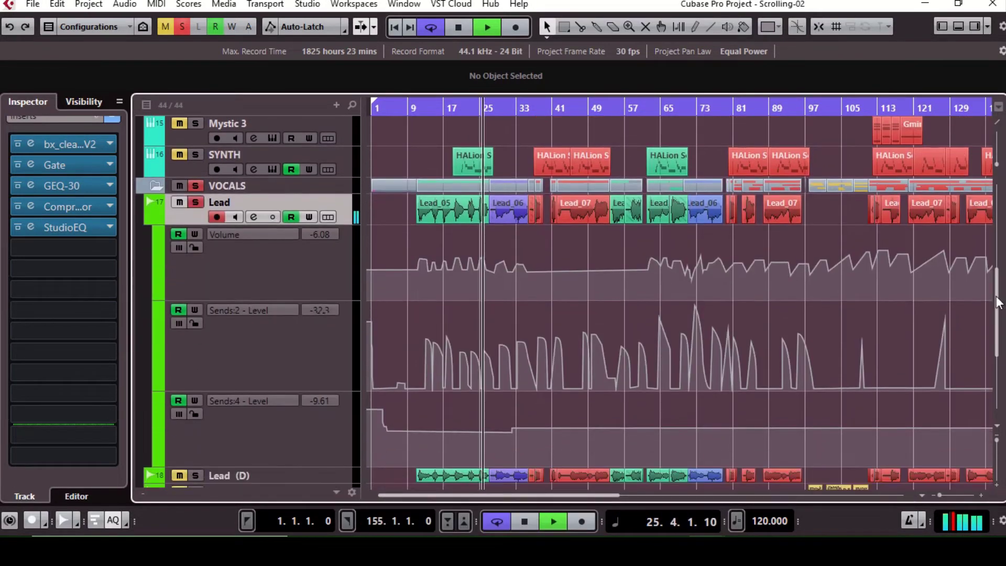
{"action": "left_click", "coordinate": [459, 28]}
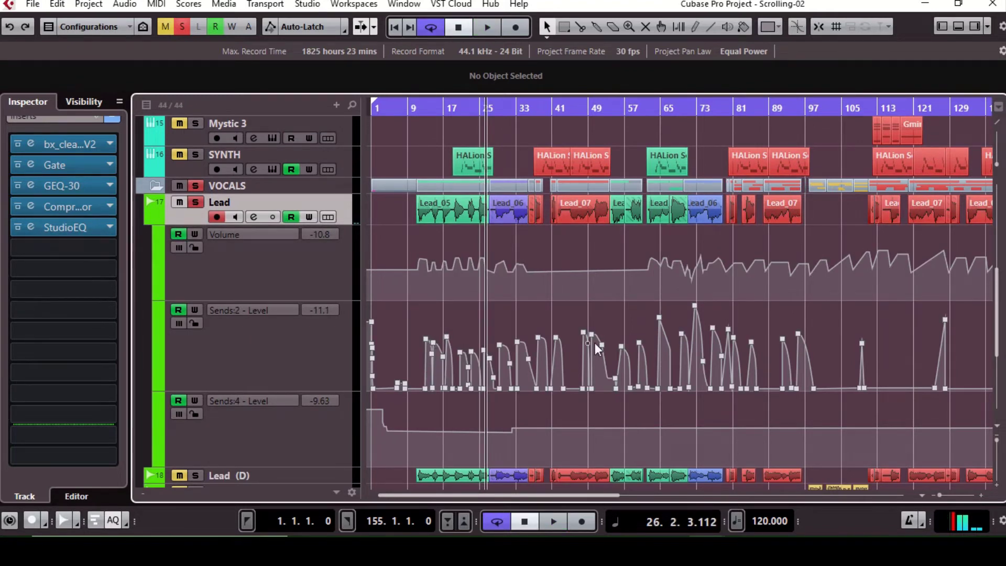
Step: Play Lead from about bar 11 and follow its automation curves at a closer timeline scale, stopping around bar 19
{"action": "left_click", "coordinate": [417, 108]}
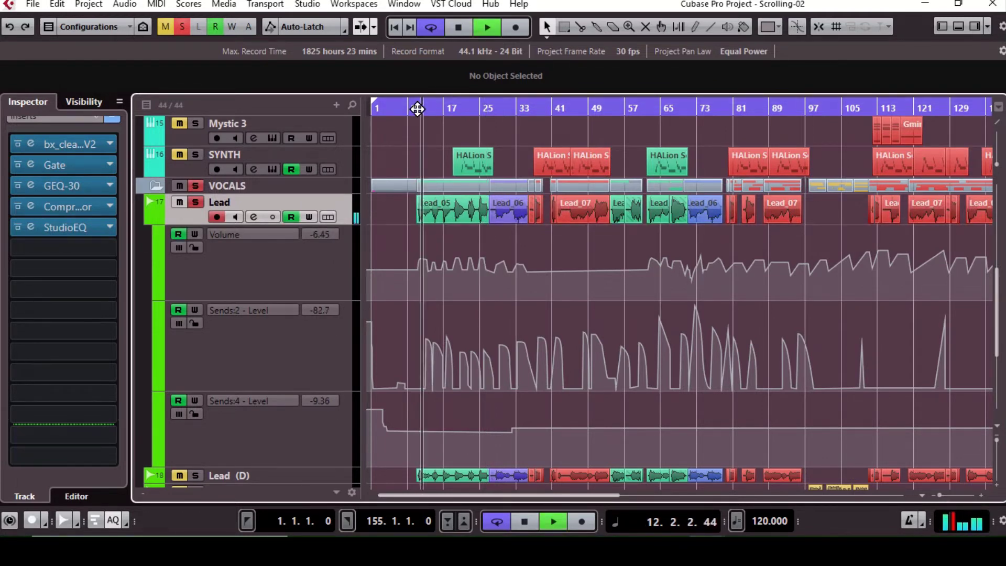
{"action": "left_click", "coordinate": [981, 495]}
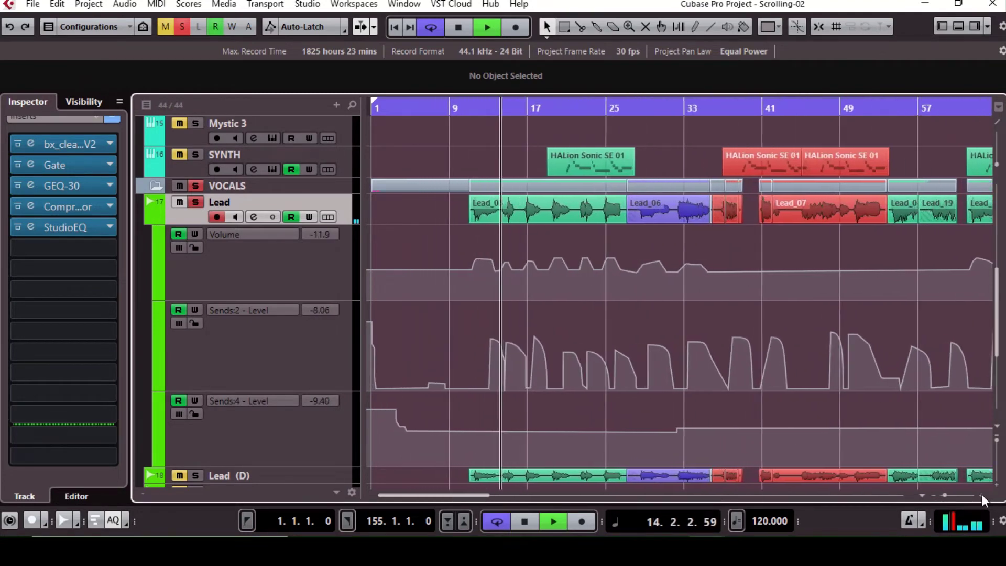
{"action": "left_click", "coordinate": [981, 495]}
{"action": "left_click", "coordinate": [982, 495]}
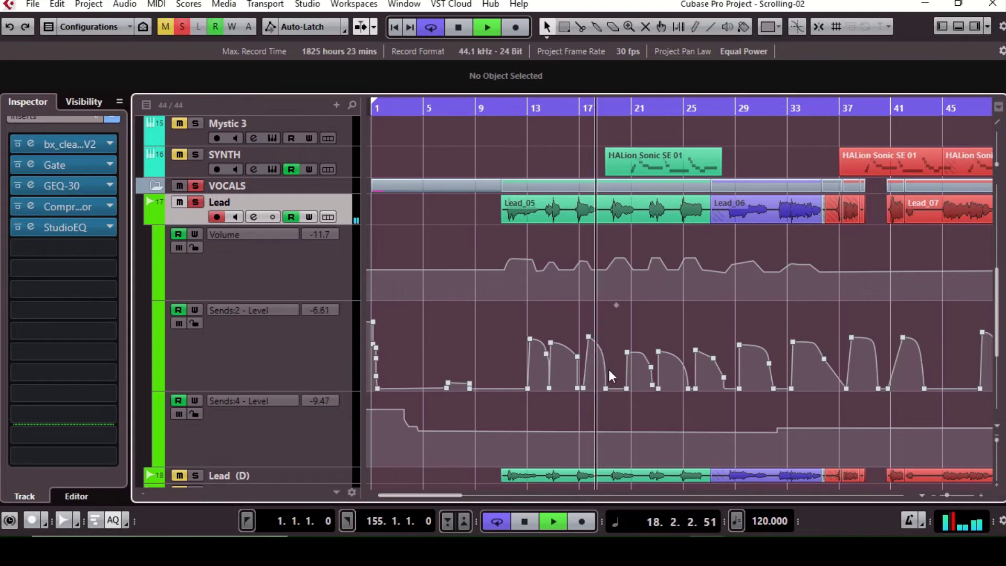
{"action": "left_click", "coordinate": [456, 30]}
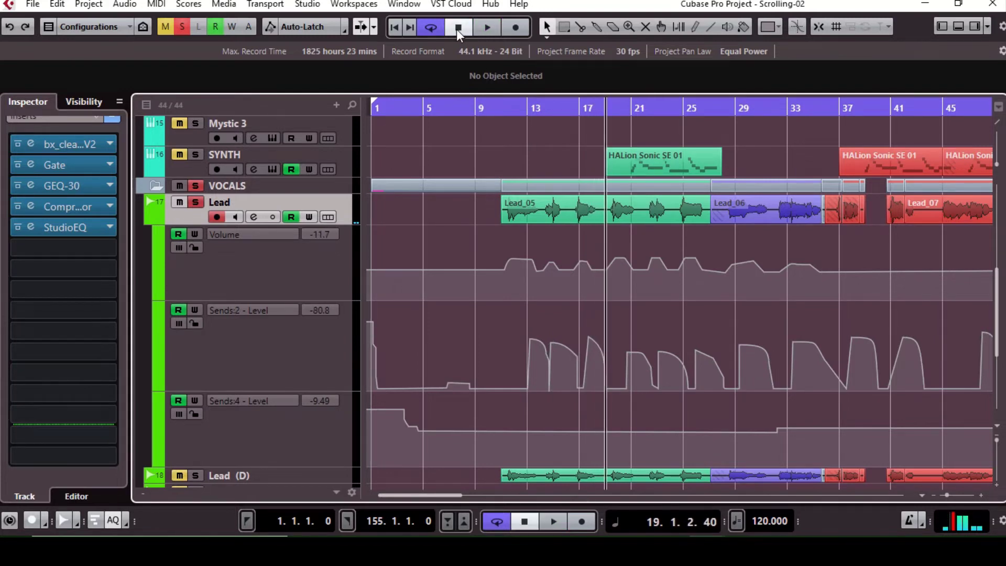
Step: Hide the Lead track's automation lanes
{"action": "mouse_move", "coordinate": [498, 301]}
{"action": "right_click", "coordinate": [343, 210]}
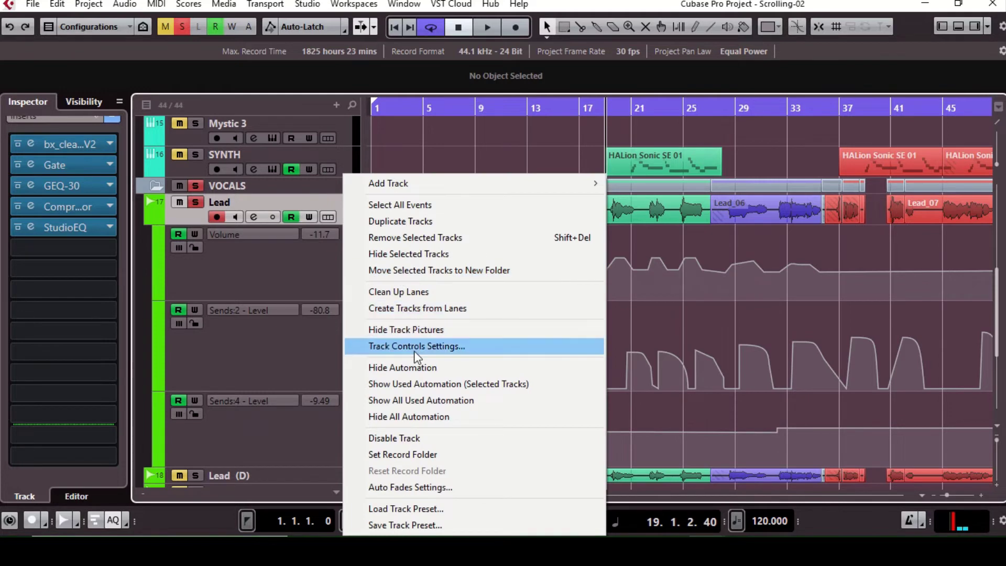
{"action": "left_click", "coordinate": [417, 367]}
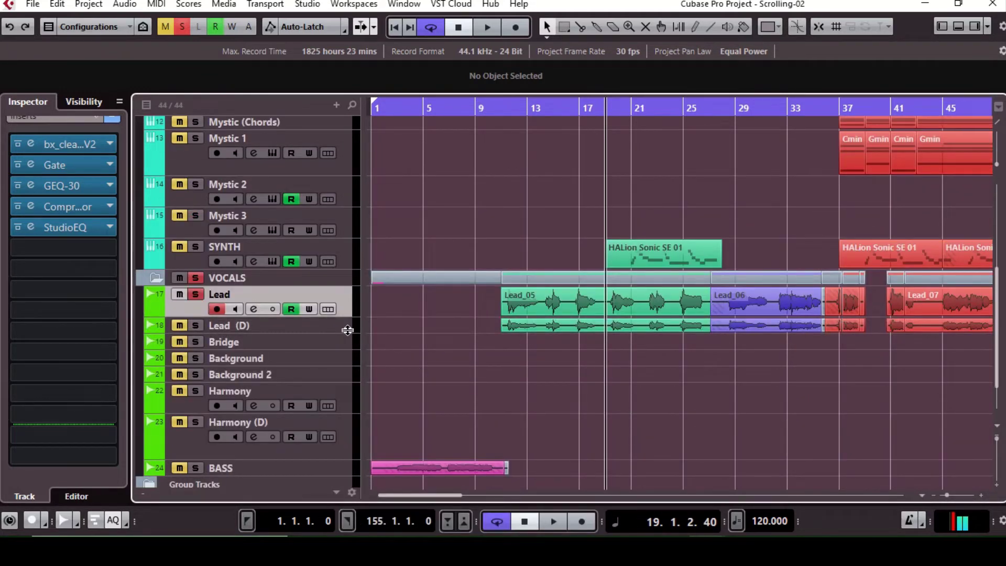
Step: Enlarge the Lead (D) track and examine its send routing to FX 3-SoftClipper, leaving the routing unchanged
{"action": "left_click_drag", "start_coordinate": [347, 330], "coordinate": [346, 355]}
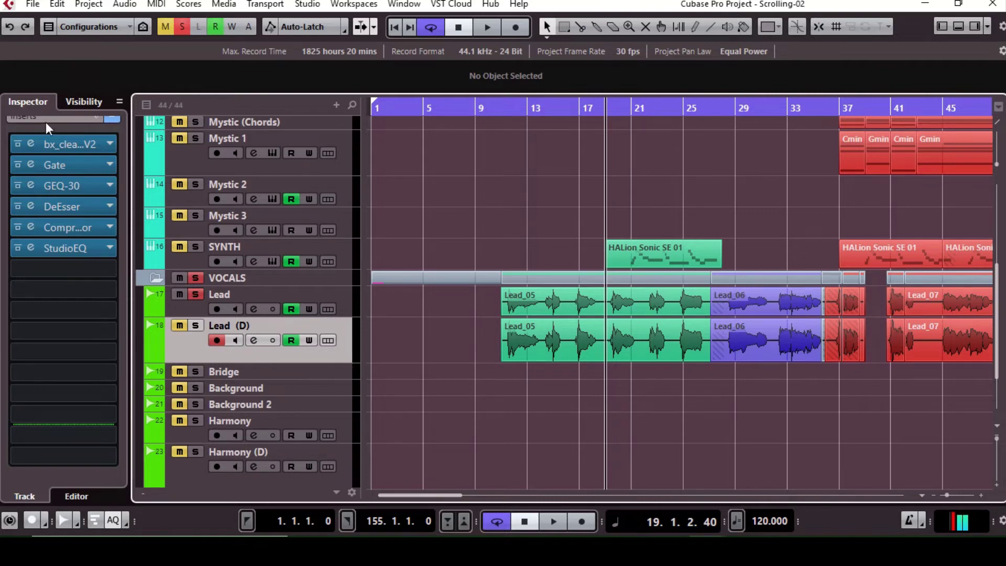
{"action": "left_click", "coordinate": [78, 117]}
{"action": "left_click", "coordinate": [77, 236]}
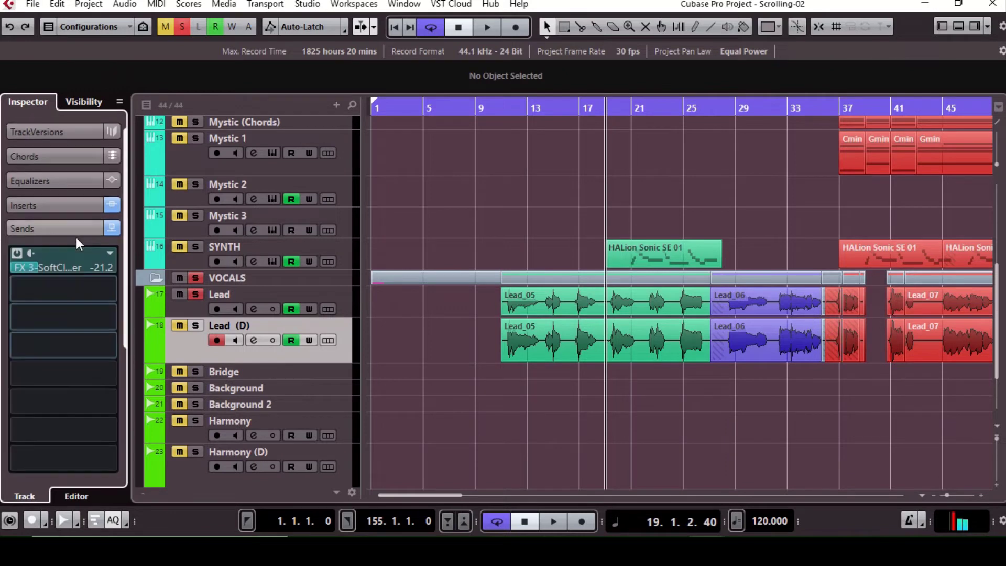
{"action": "left_click", "coordinate": [110, 253]}
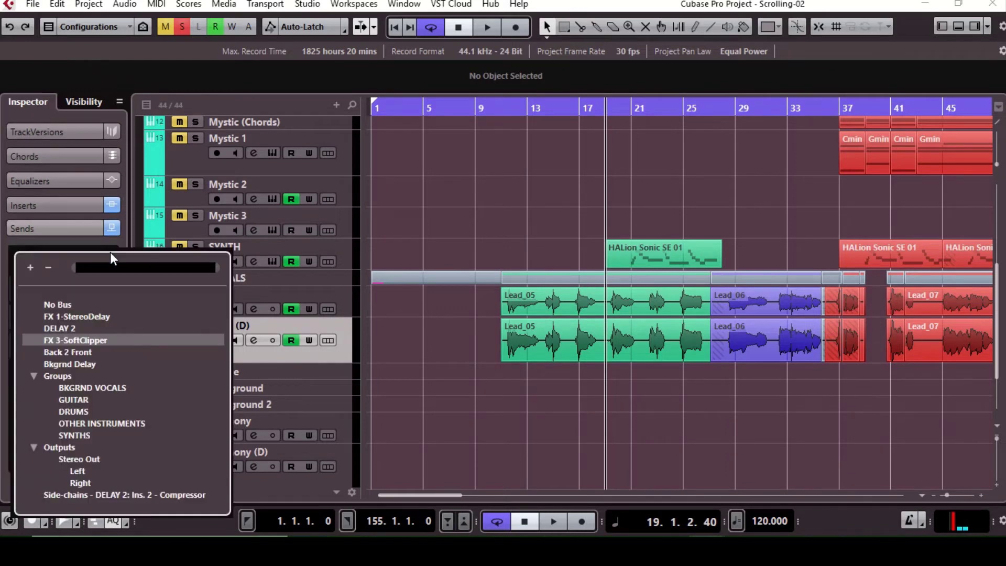
{"action": "left_click", "coordinate": [71, 228]}
{"action": "left_click", "coordinate": [86, 231]}
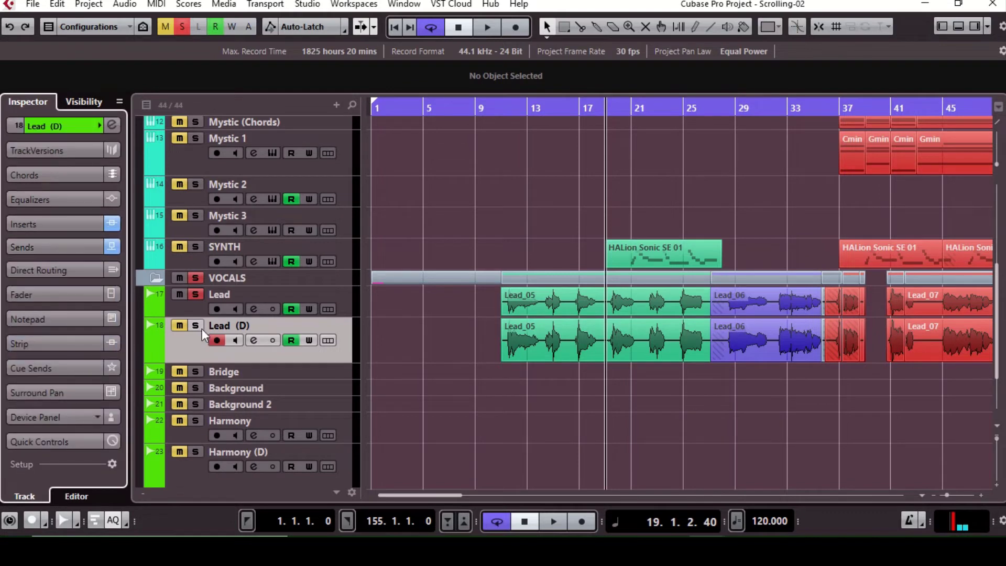
Step: Solo Lead (D) in place of Lead and audition it from about bar 10, stopping around bar 17
{"action": "left_click_drag", "start_coordinate": [1001, 303], "coordinate": [996, 376]}
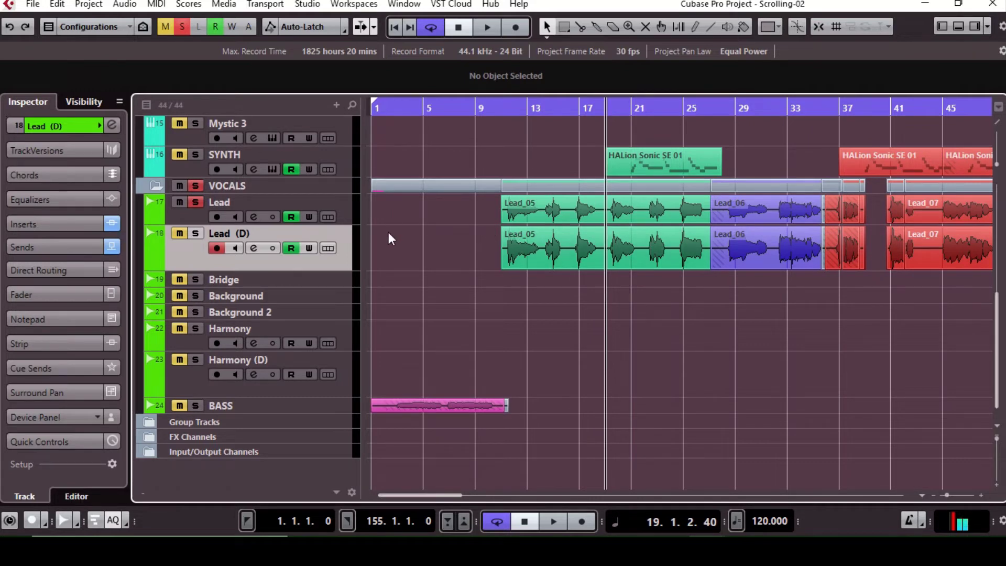
{"action": "left_click", "coordinate": [199, 232]}
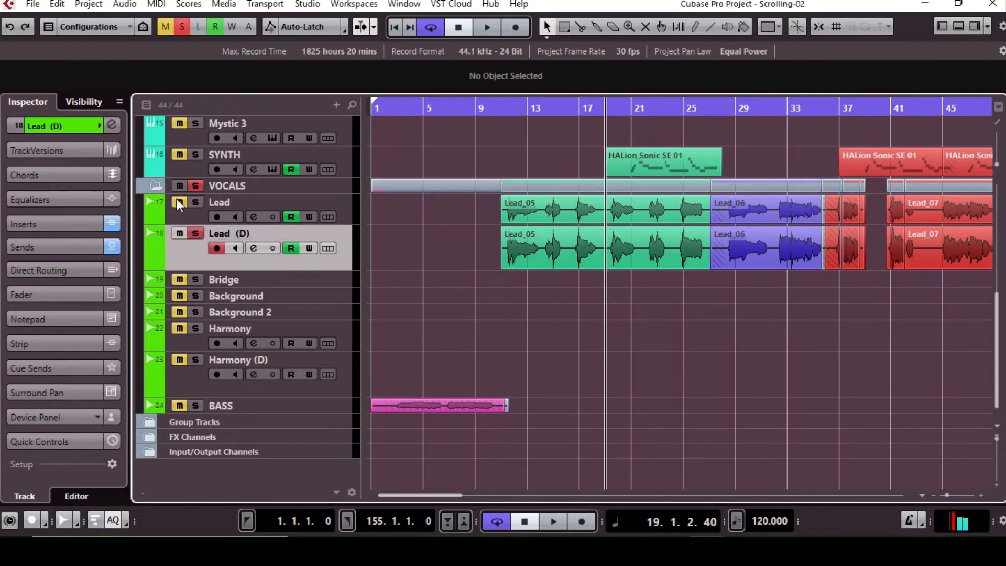
{"action": "left_click", "coordinate": [498, 109]}
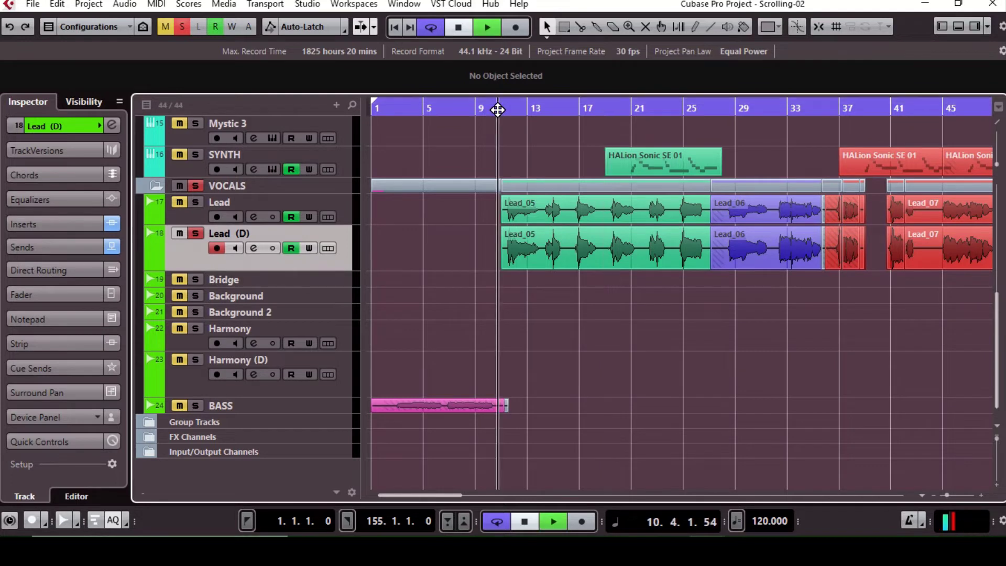
{"action": "key", "text": "space"}
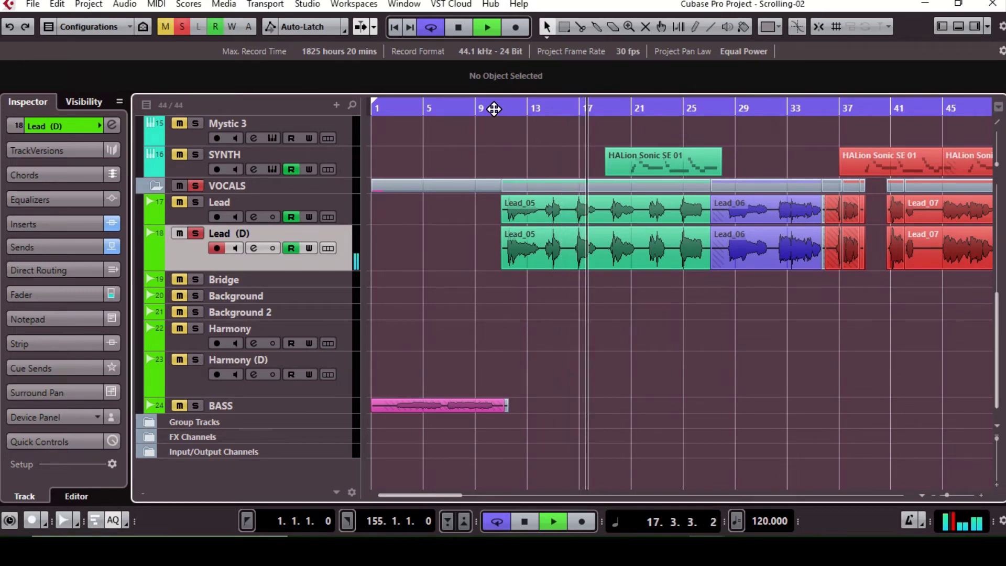
{"action": "left_click", "coordinate": [465, 29]}
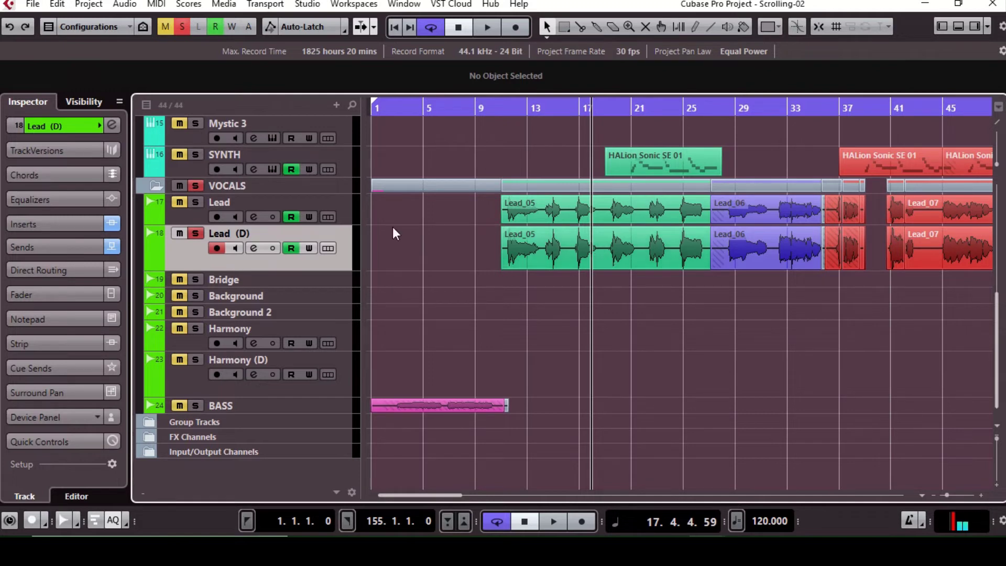
Step: Switch the solo back to Lead and audition it from about bar 16 for comparison, stopping around bar 18
{"action": "left_click", "coordinate": [195, 202]}
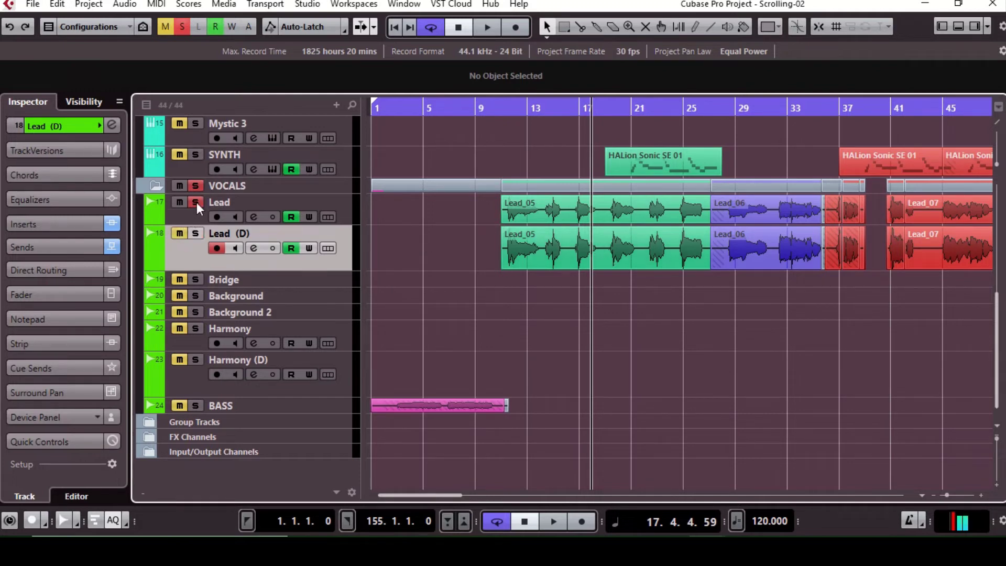
{"action": "left_click", "coordinate": [575, 107]}
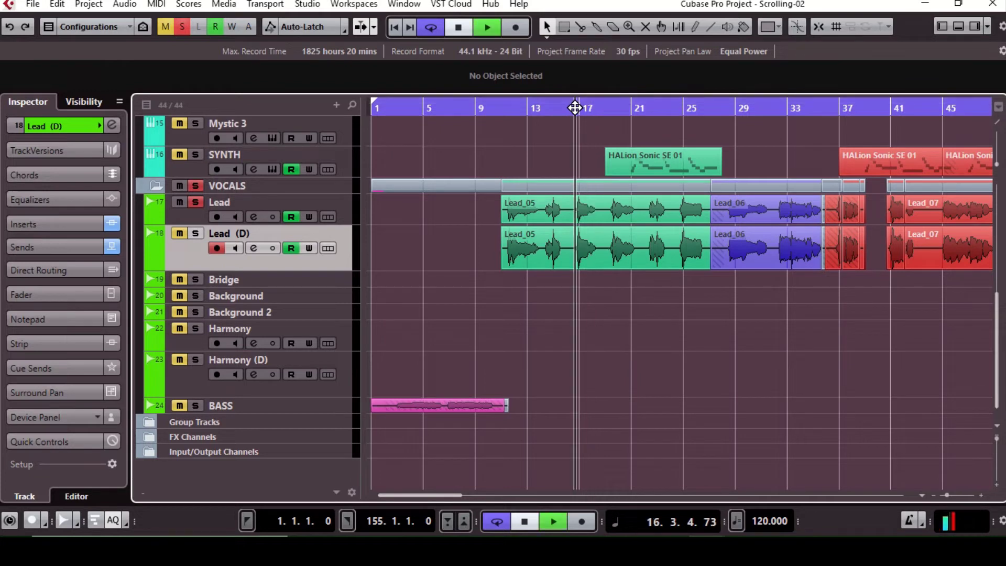
{"action": "left_click", "coordinate": [575, 106]}
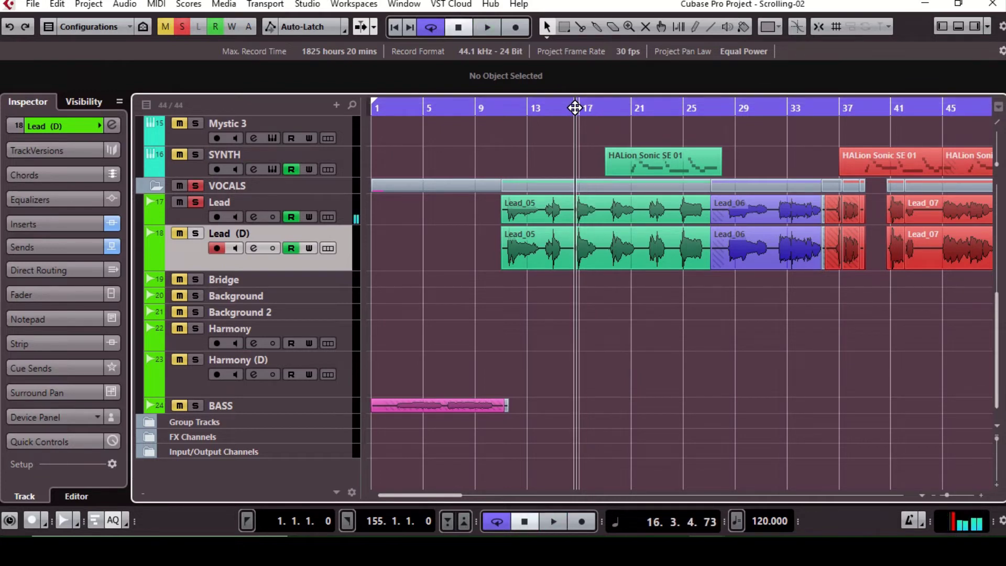
{"action": "key", "text": "space"}
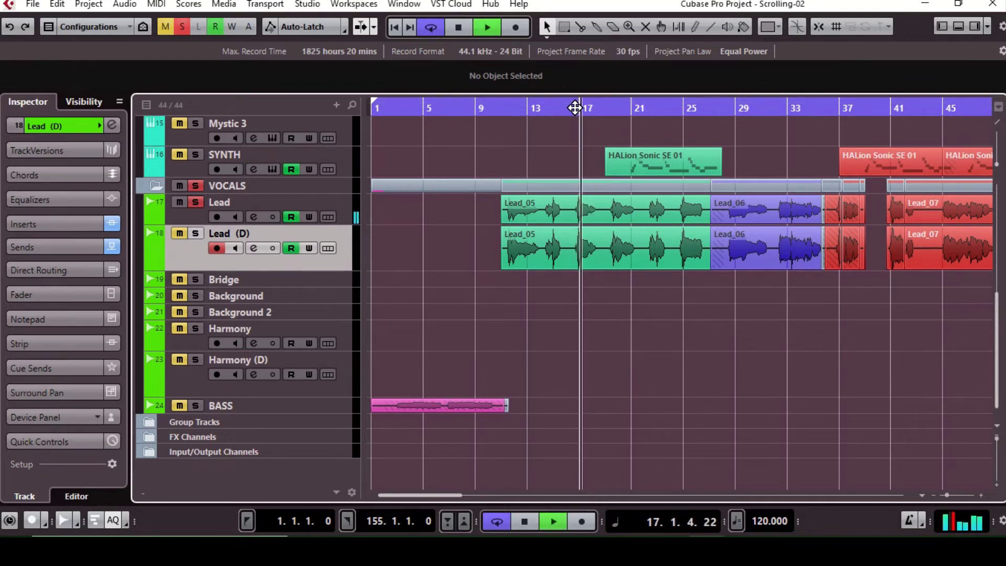
{"action": "left_click", "coordinate": [460, 27]}
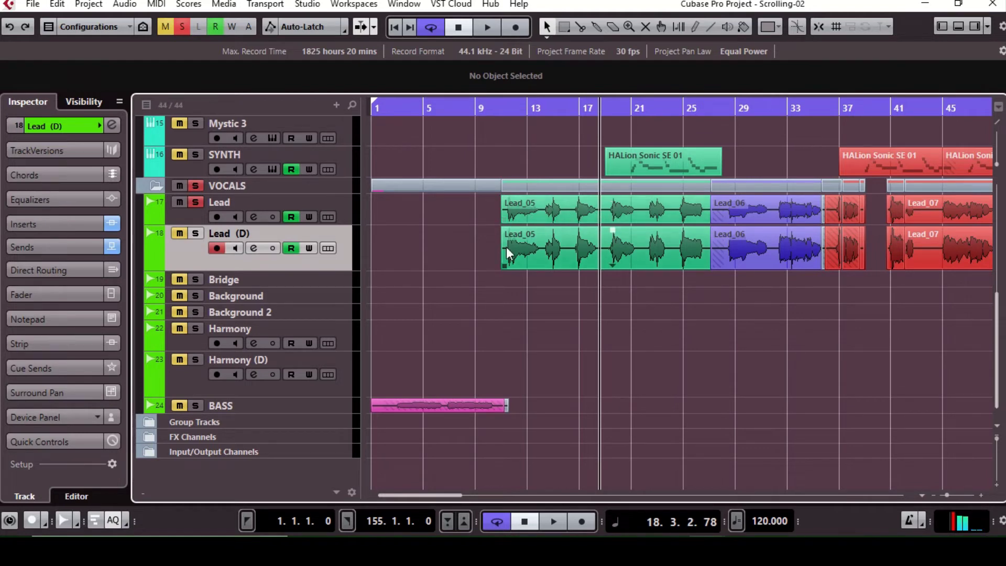
Step: Solo Lead (D) in place of Lead and audition it from about bar 16, stopping around bar 18
{"action": "left_click", "coordinate": [571, 253]}
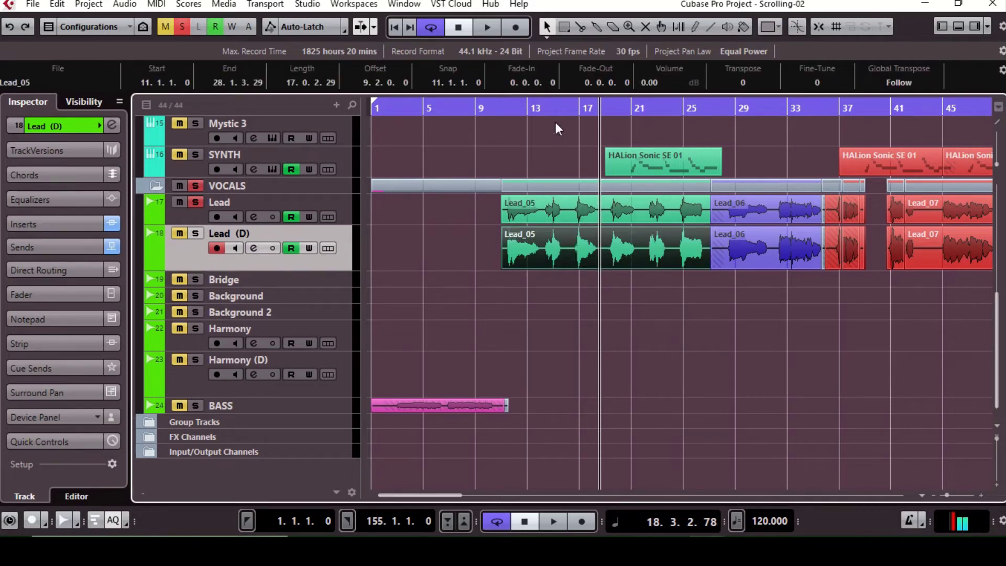
{"action": "left_click", "coordinate": [195, 233]}
{"action": "left_click", "coordinate": [178, 202]}
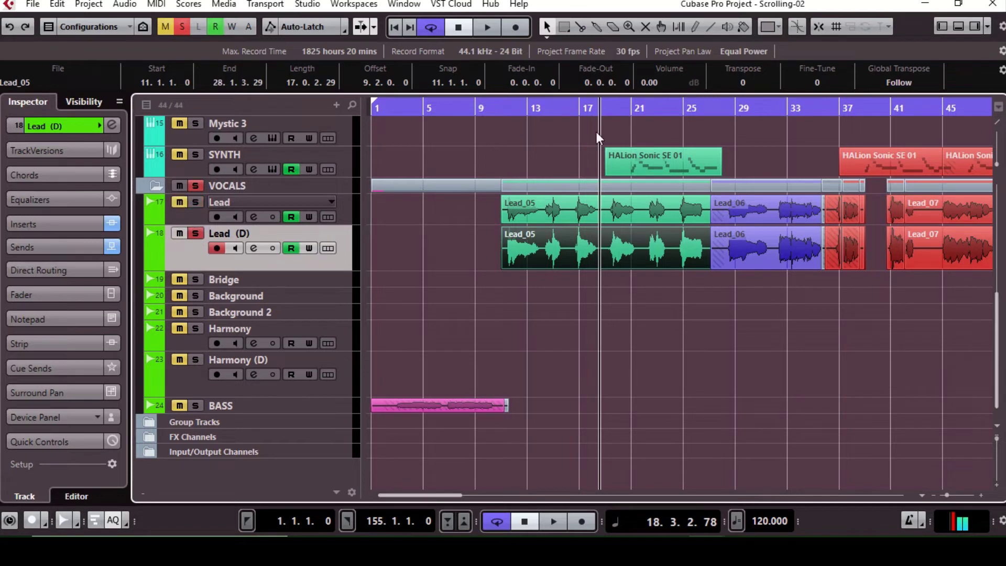
{"action": "double_click", "coordinate": [570, 106]}
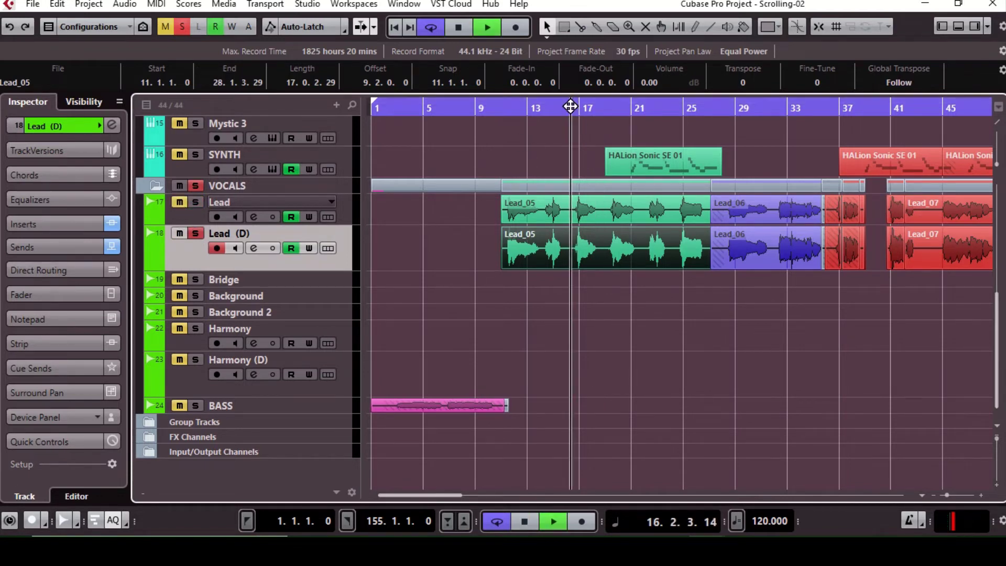
{"action": "key", "text": "space"}
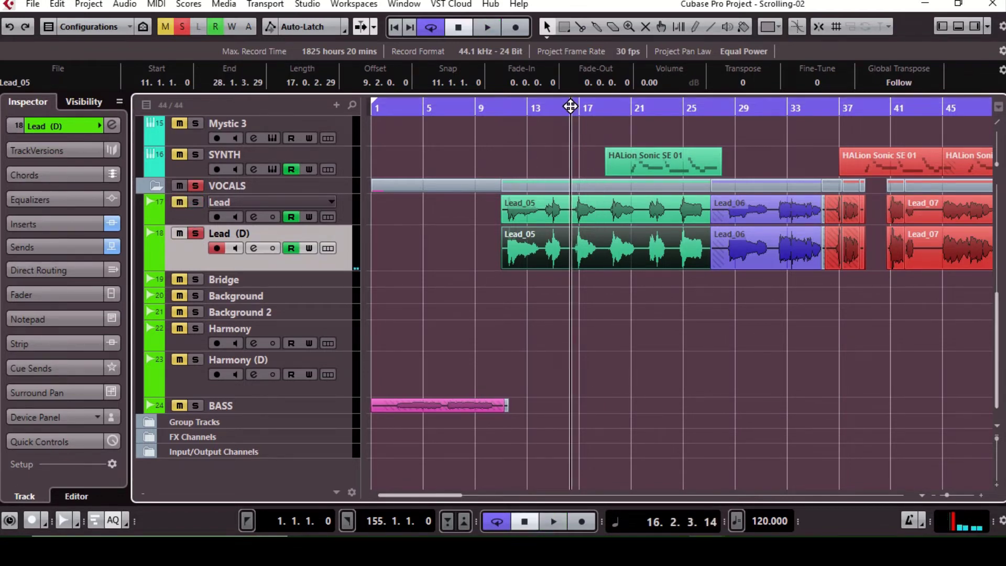
{"action": "key", "text": "space"}
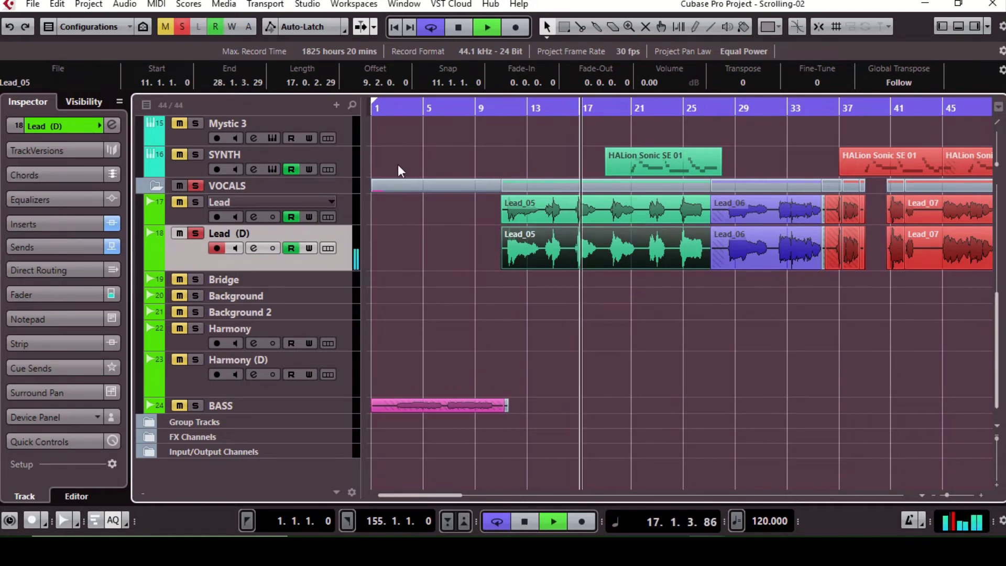
{"action": "left_click", "coordinate": [454, 32]}
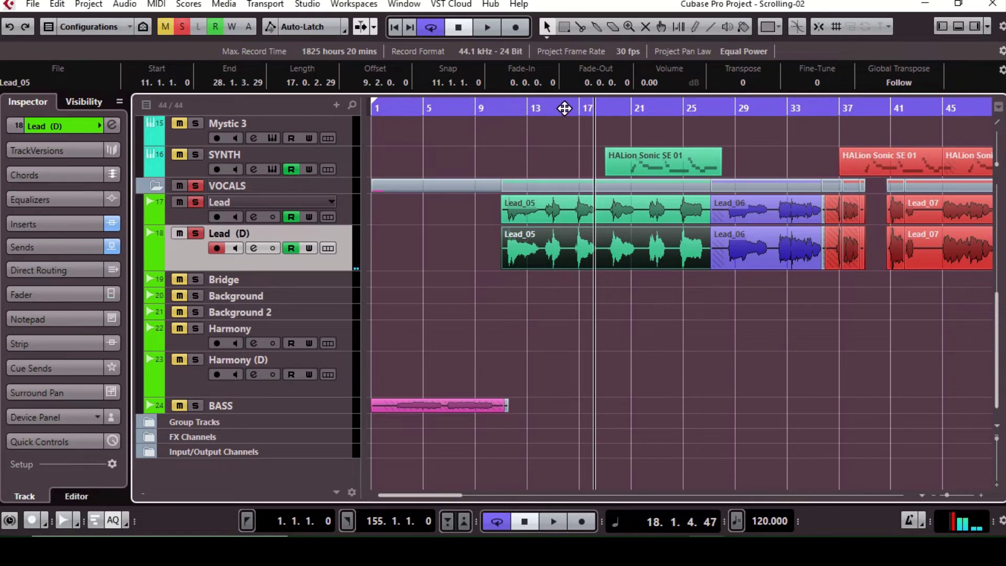
Step: Audition Lead and Lead (D) soloed together from about bar 12, stopping around bar 18
{"action": "left_click", "coordinate": [515, 109]}
{"action": "key", "text": "space"}
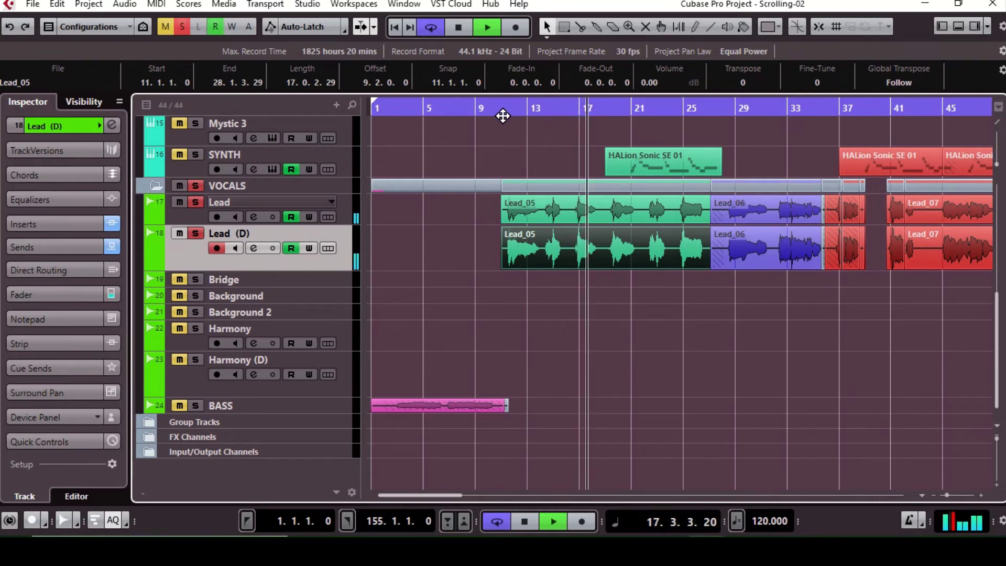
{"action": "left_click", "coordinate": [456, 27]}
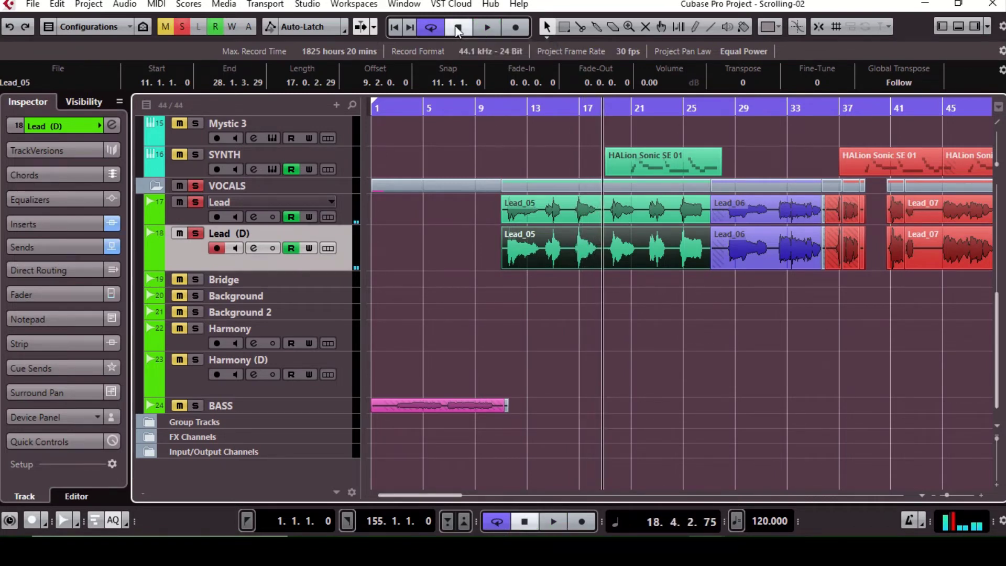
Step: Solo the Bridge track in place of Lead and Lead (D), and enlarge it at its events around bars 97 to 111
{"action": "left_click", "coordinate": [197, 282]}
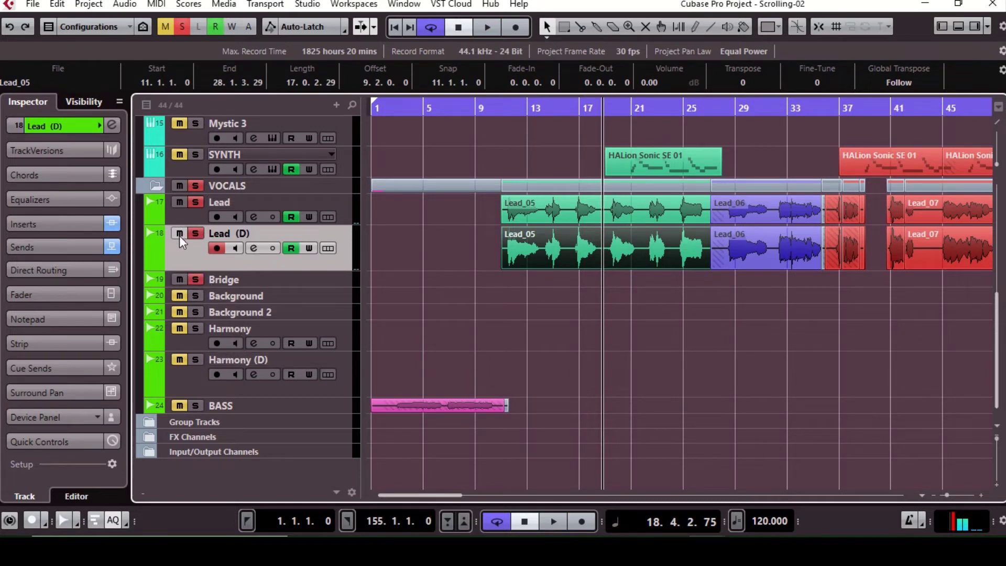
{"action": "left_click", "coordinate": [179, 202]}
{"action": "left_click_drag", "start_coordinate": [420, 495], "coordinate": [568, 490]}
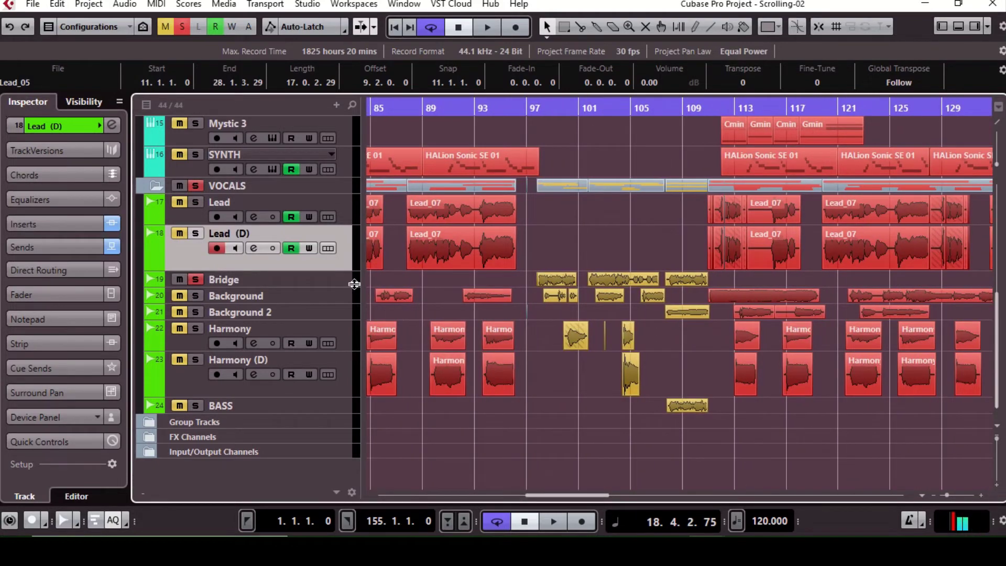
{"action": "left_click_drag", "start_coordinate": [351, 286], "coordinate": [349, 313]}
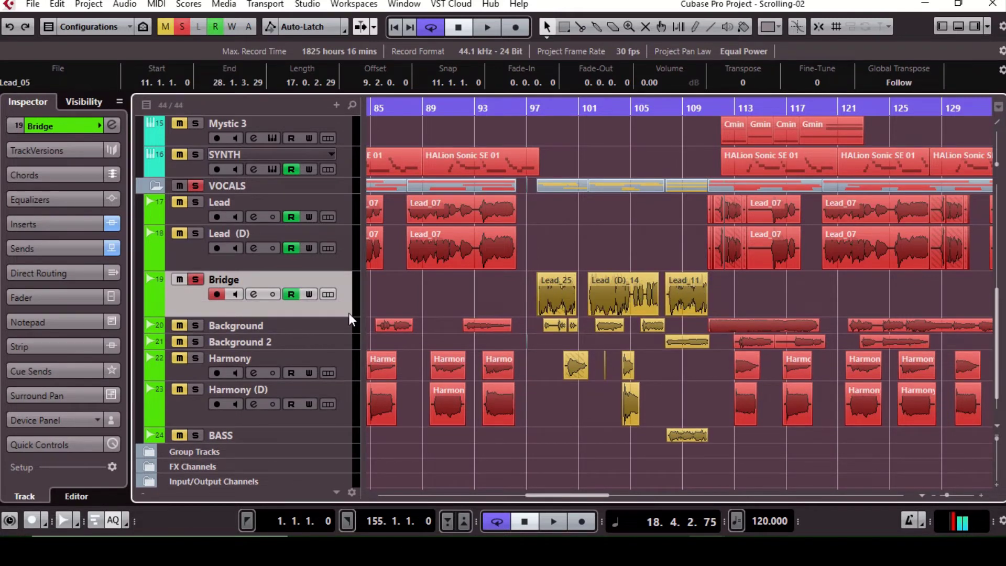
Step: Show the Bridge track's inserts and examine the ModMachine settings, leaving them unchanged
{"action": "left_click", "coordinate": [78, 225]}
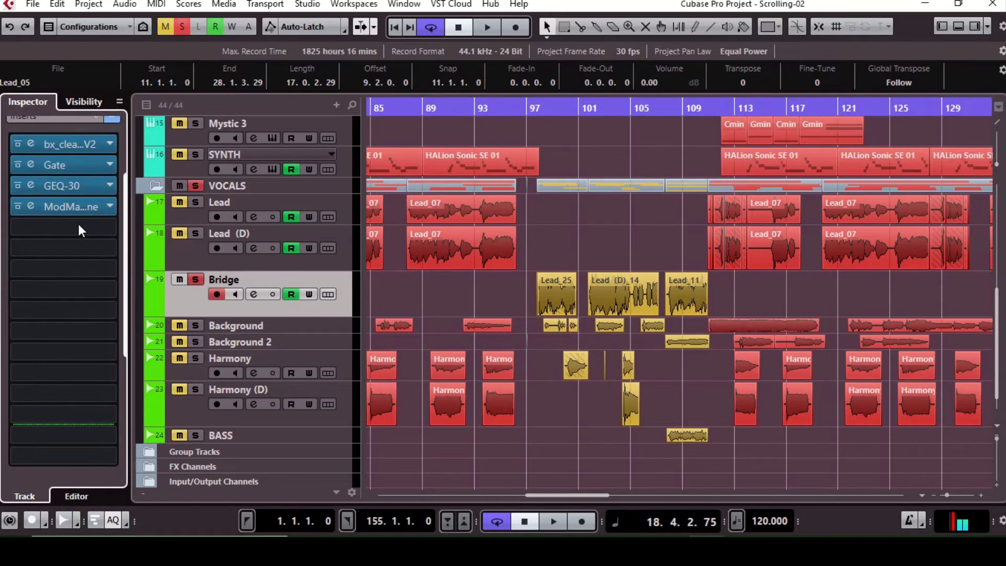
{"action": "double_click", "coordinate": [82, 207]}
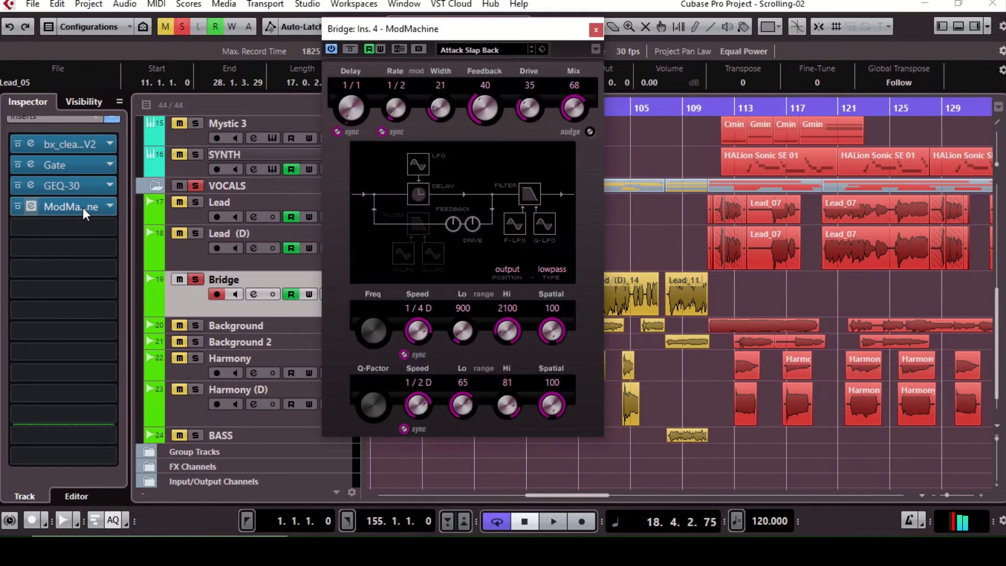
{"action": "left_click", "coordinate": [596, 29]}
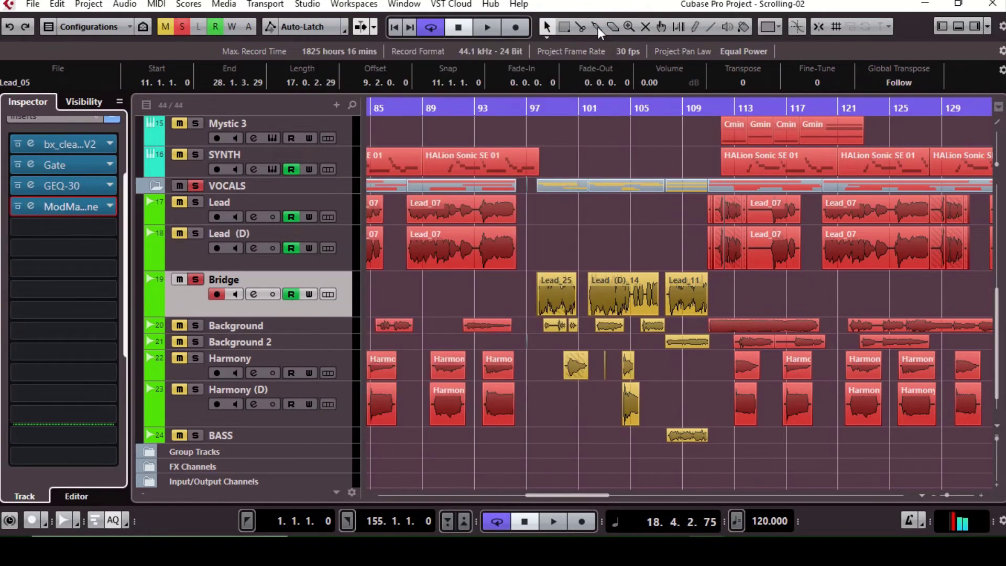
Step: Audition the Bridge section from about bar 92, soloing Lead (D) and Lead alongside the Bridge track
{"action": "double_click", "coordinate": [464, 109]}
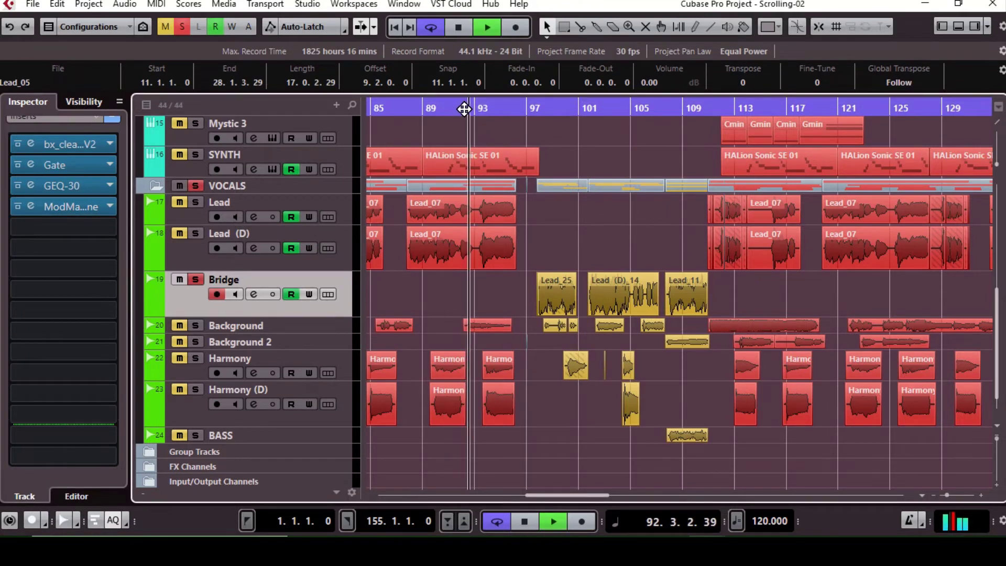
{"action": "left_click", "coordinate": [197, 236]}
{"action": "left_click", "coordinate": [198, 204]}
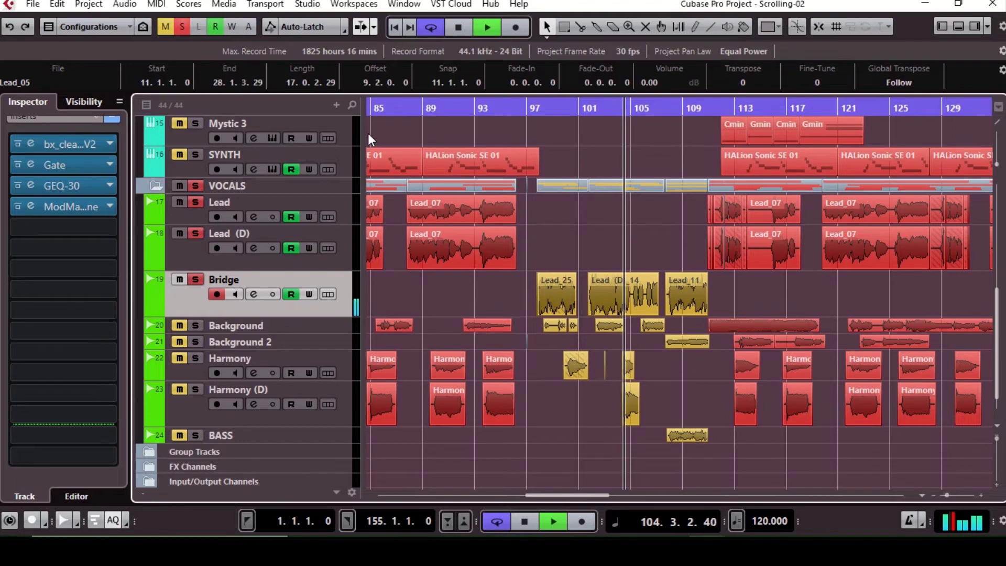
Step: Show the Bridge track's used automation and examine its lanes during playback, stopping around bar 111
{"action": "right_click", "coordinate": [345, 305]}
{"action": "left_click", "coordinate": [410, 367]}
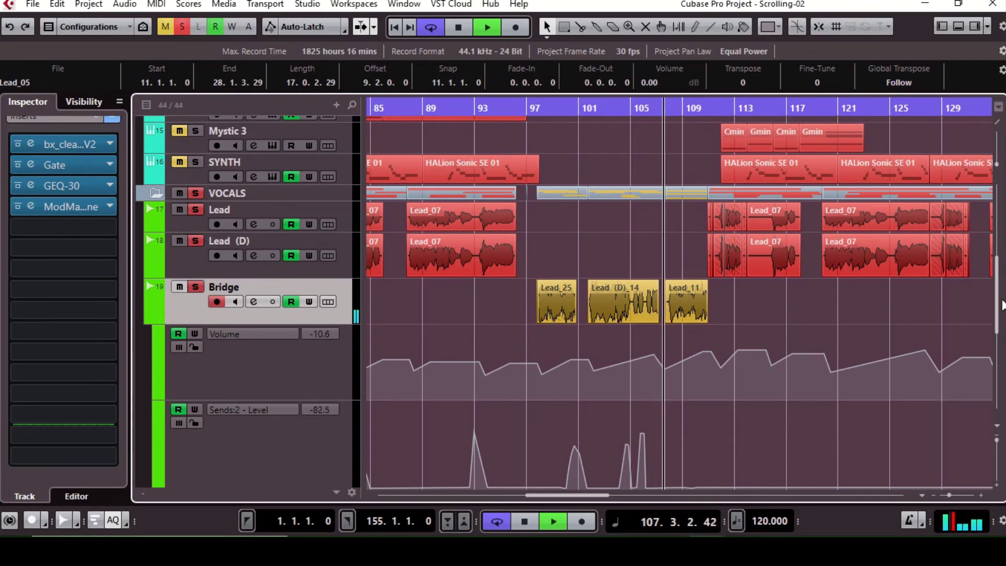
{"action": "scroll", "coordinate": [998, 325], "scroll_direction": "down", "scroll_amount": 3}
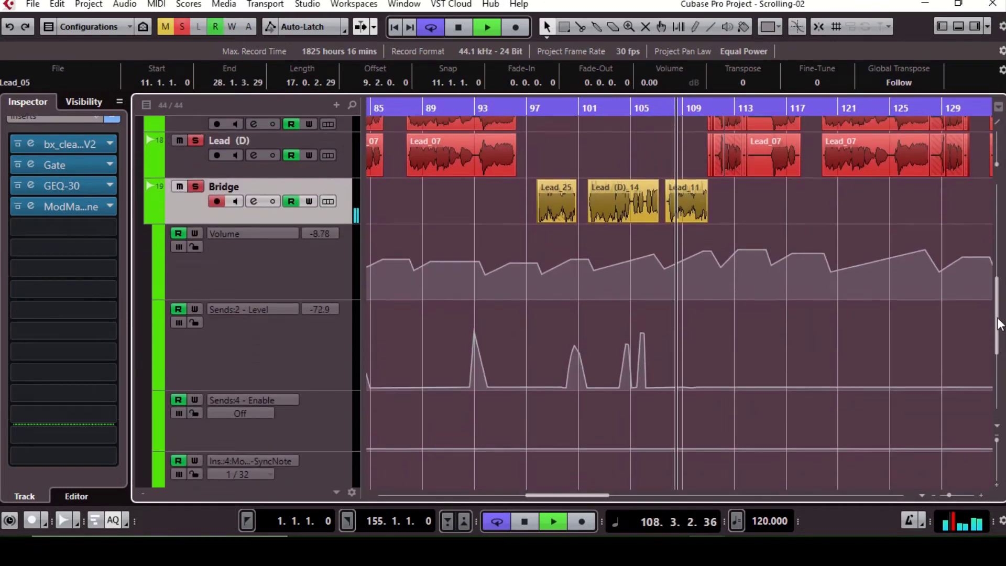
{"action": "scroll", "coordinate": [998, 323], "scroll_direction": "up", "scroll_amount": 1}
{"action": "scroll", "coordinate": [997, 321], "scroll_direction": "up", "scroll_amount": 3}
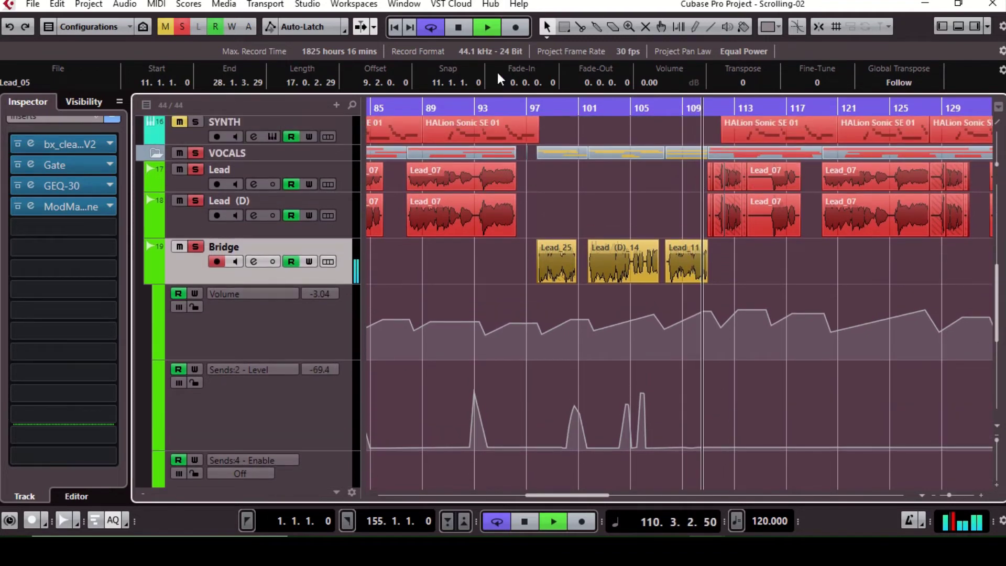
{"action": "left_click", "coordinate": [457, 30]}
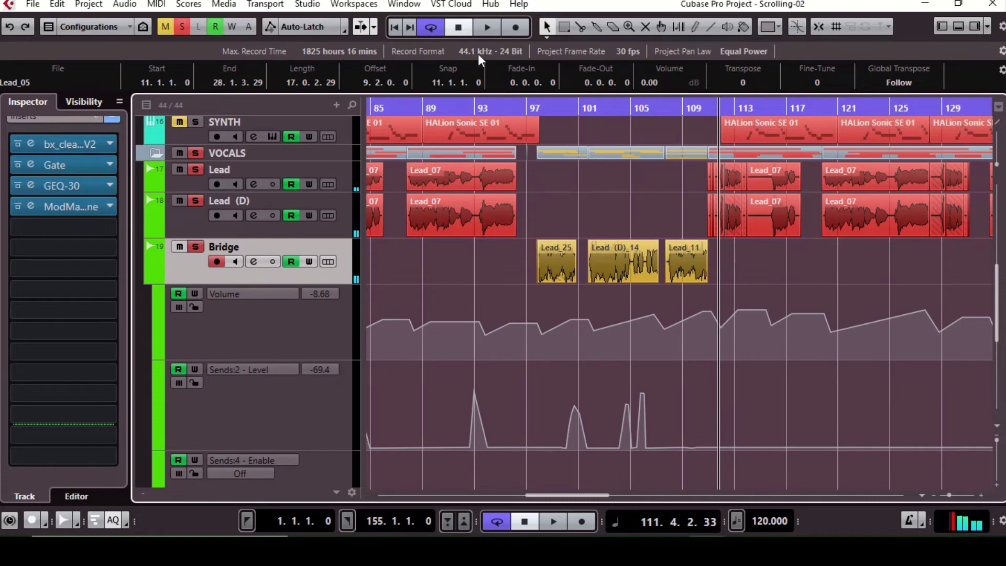
Step: Examine the Bridge track's Volume, Sends:2 Level and ModMachine SyncNote automation curves without editing them
{"action": "left_click", "coordinate": [579, 413]}
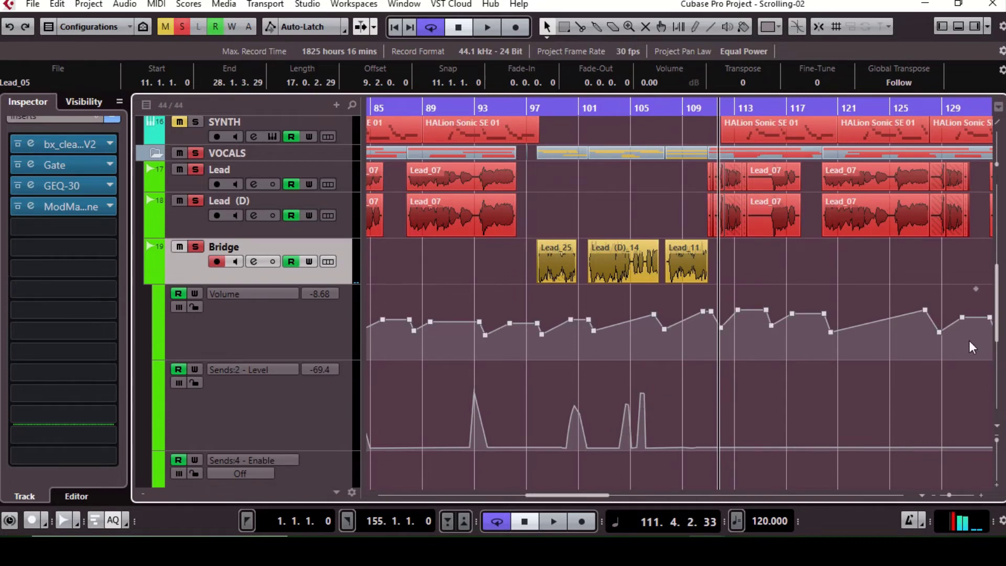
{"action": "left_click_drag", "start_coordinate": [996, 324], "coordinate": [998, 351]}
{"action": "scroll", "coordinate": [716, 408], "scroll_direction": "down", "scroll_amount": 3}
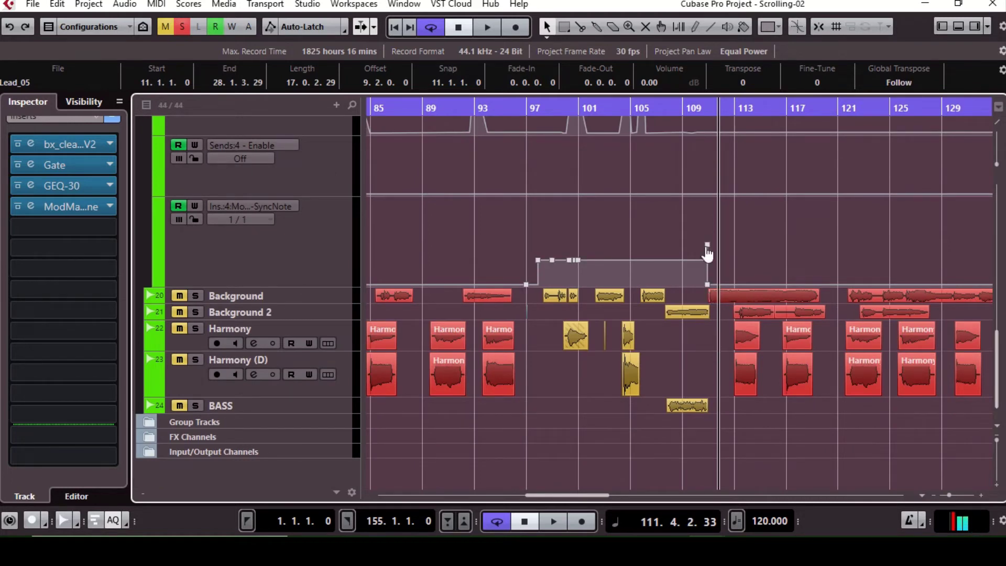
{"action": "scroll", "coordinate": [1001, 369], "scroll_direction": "up", "scroll_amount": 5}
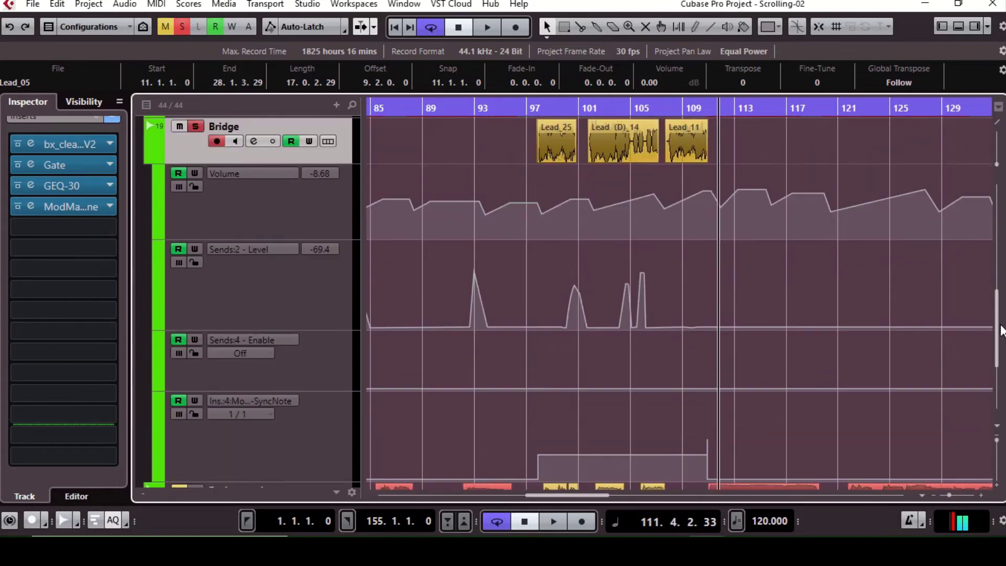
Step: Replay the end of the Bridge section from about bar 109 to bar 111, and hide the Bridge track's automation
{"action": "left_click", "coordinate": [694, 110]}
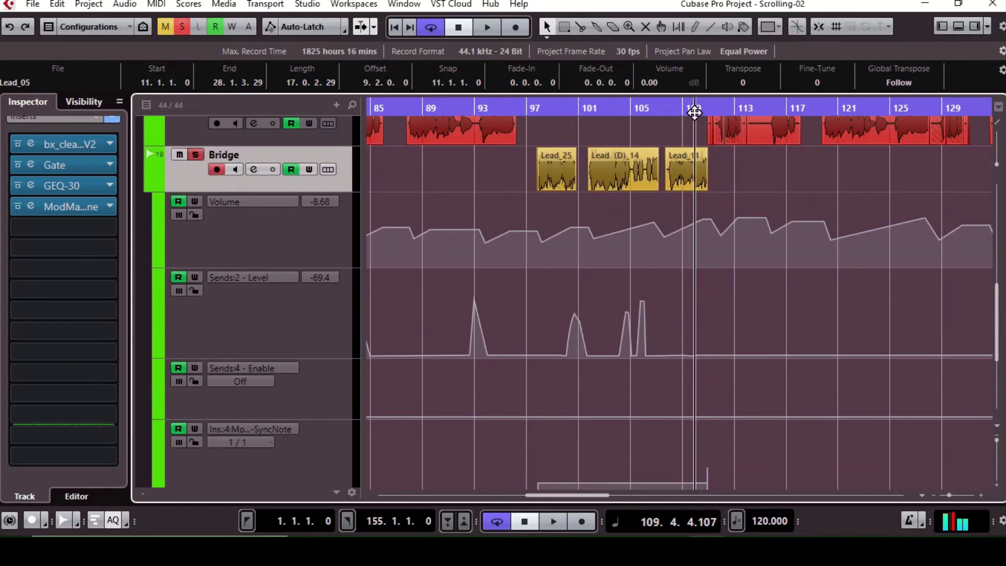
{"action": "key", "text": "space"}
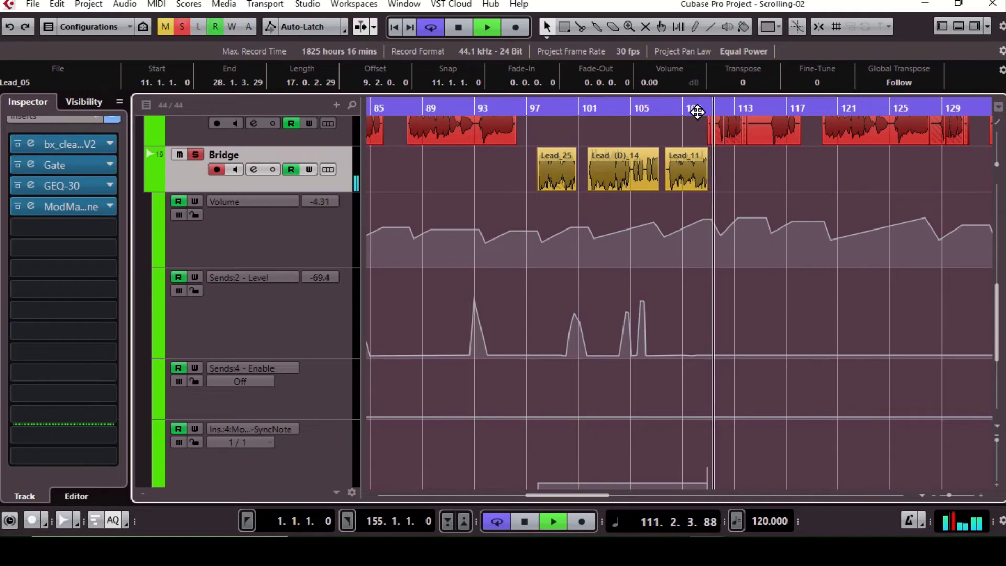
{"action": "left_click", "coordinate": [456, 30]}
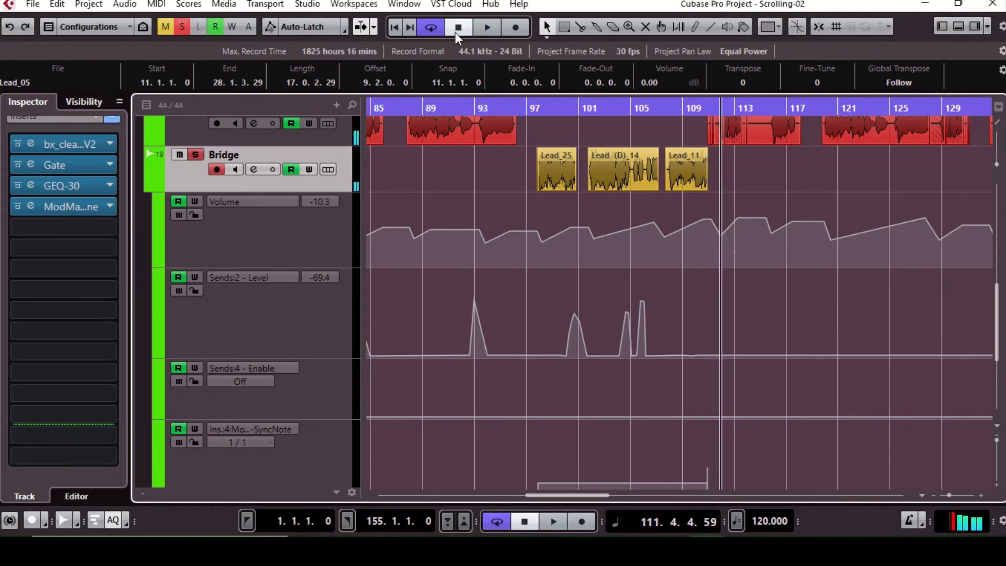
{"action": "right_click", "coordinate": [342, 165]}
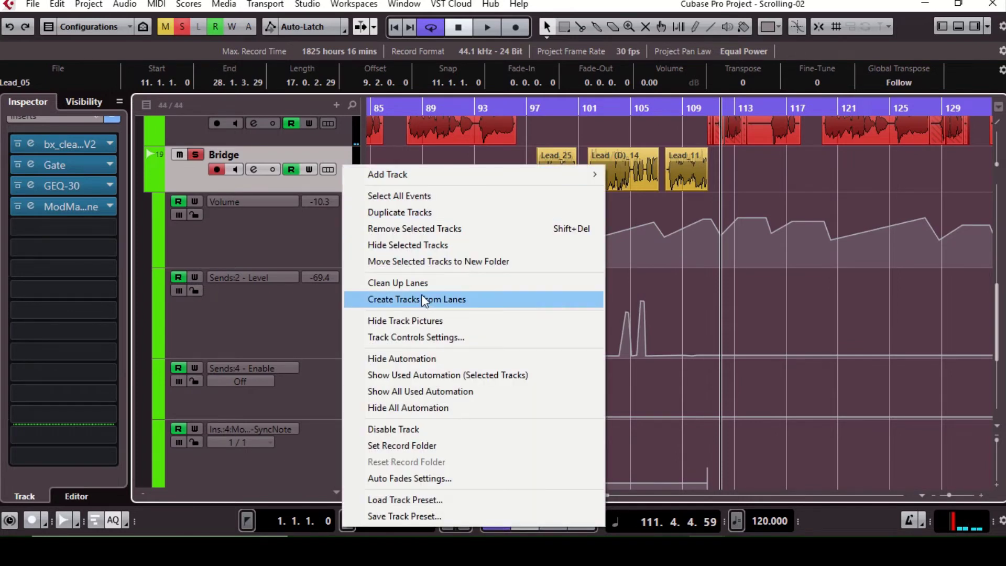
{"action": "left_click", "coordinate": [429, 357]}
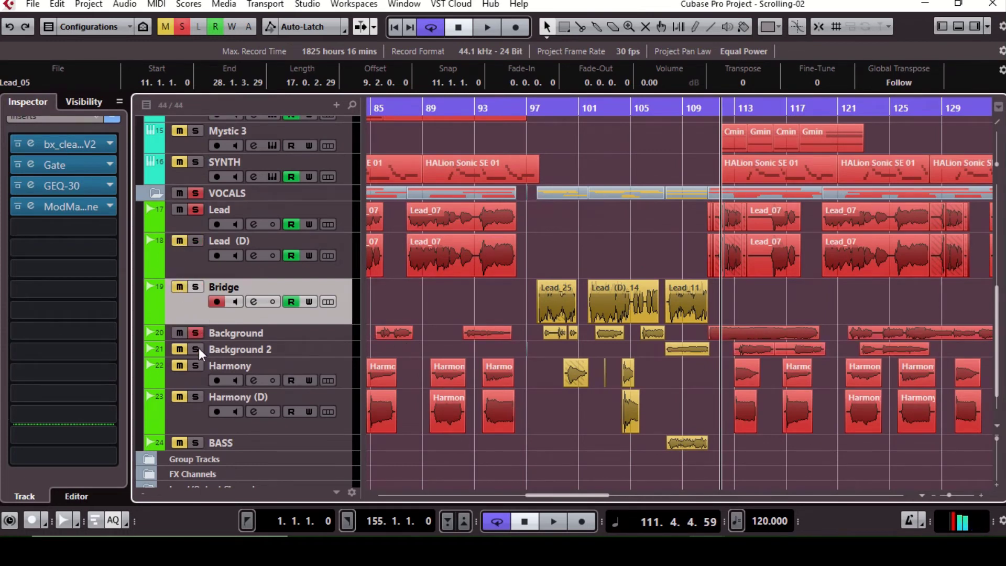
Step: Solo the Background and Background 2 tracks in place of the other vocals and enlarge both tracks
{"action": "left_click", "coordinate": [341, 338]}
{"action": "left_click_drag", "start_coordinate": [341, 348], "coordinate": [342, 354]}
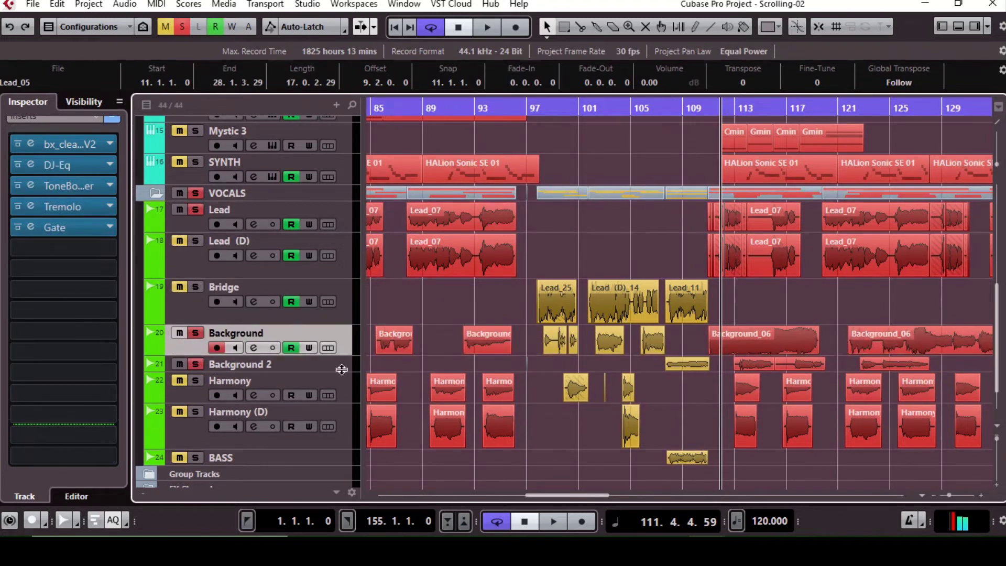
{"action": "left_click", "coordinate": [341, 366]}
{"action": "left_click_drag", "start_coordinate": [342, 373], "coordinate": [341, 379]}
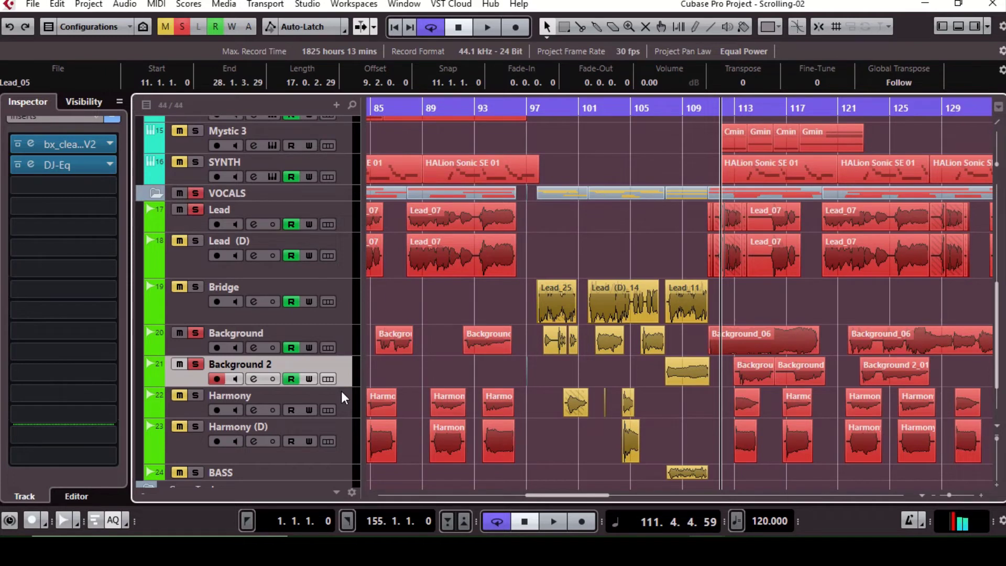
Step: Audition the Background track together with Lead from about bar 80, stopping around bar 88
{"action": "left_click_drag", "start_coordinate": [536, 495], "coordinate": [511, 495]}
{"action": "left_click", "coordinate": [347, 340]}
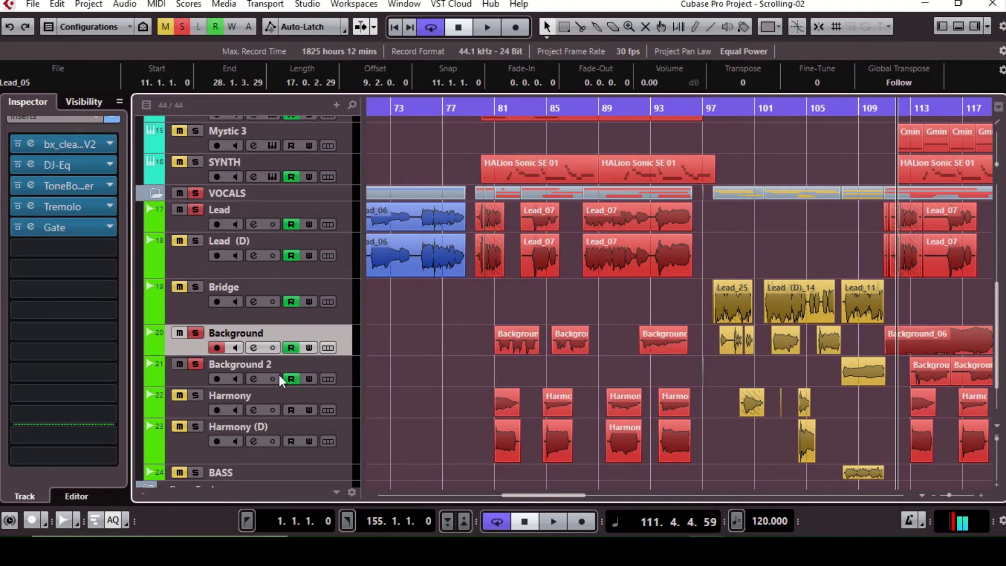
{"action": "double_click", "coordinate": [490, 108]}
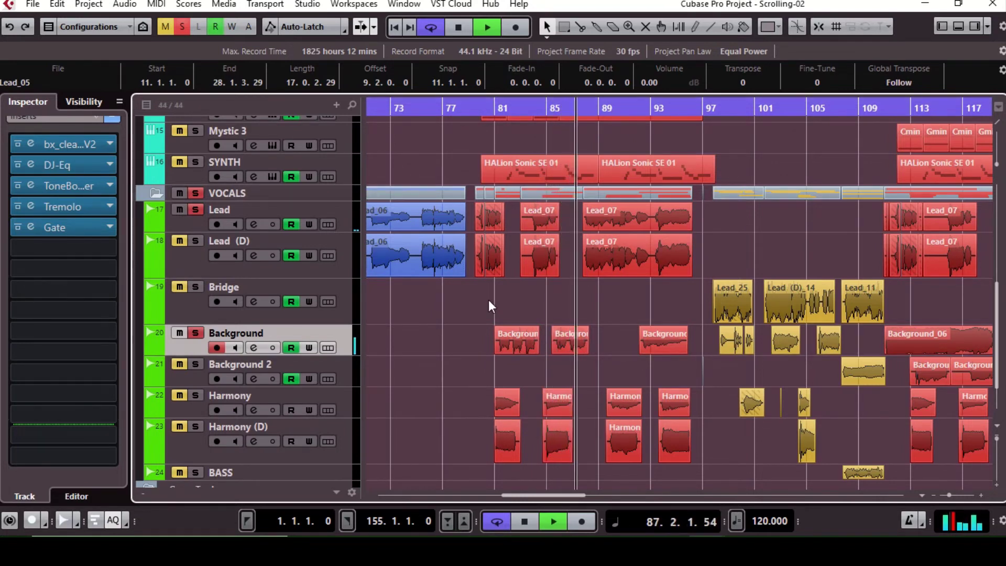
{"action": "left_click", "coordinate": [459, 28]}
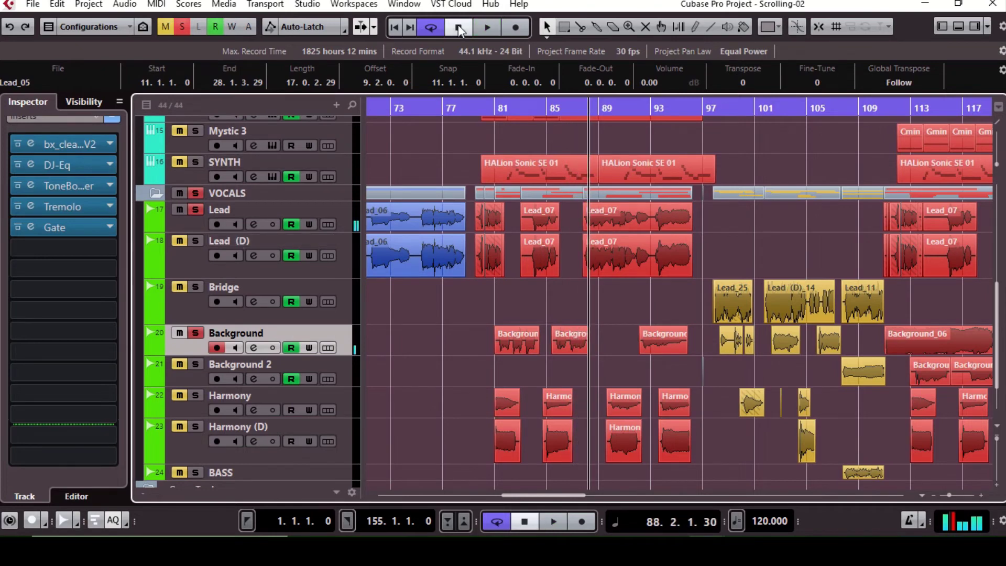
Step: Examine the Background track's ToneBooster insert with its Telefon-Voice preset, leaving the settings unchanged
{"action": "left_click", "coordinate": [82, 187]}
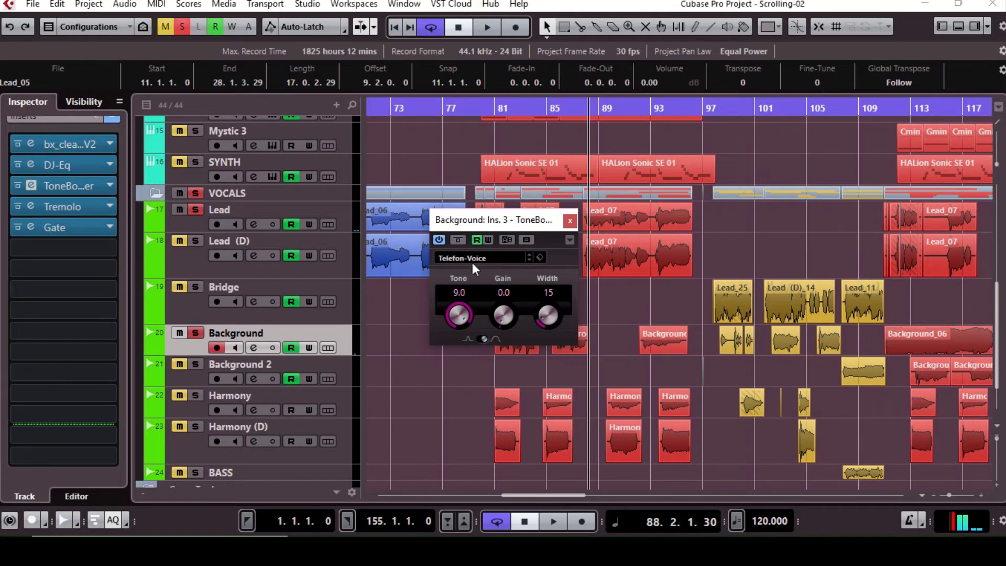
{"action": "left_click", "coordinate": [570, 221]}
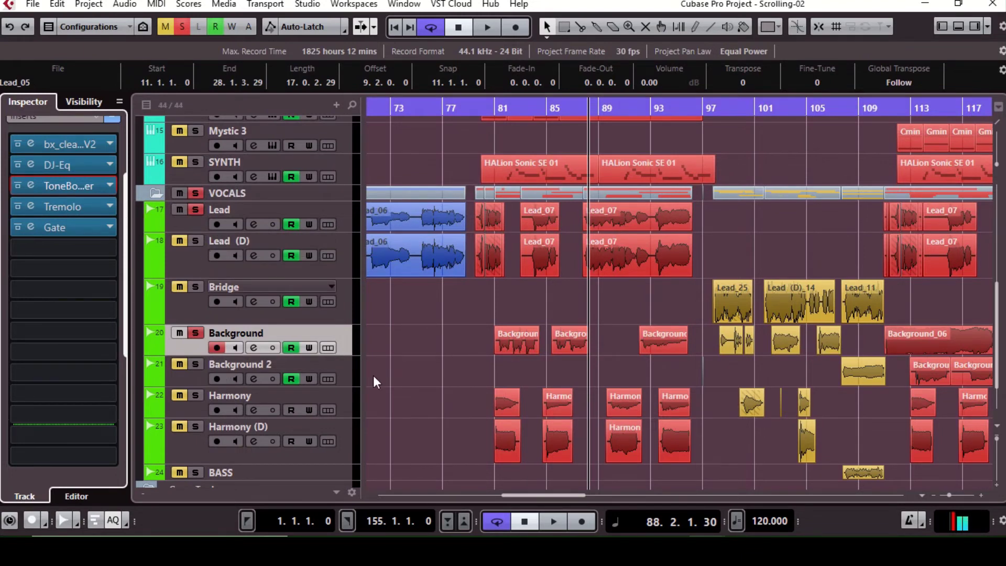
Step: Clear the solos in the VOCALS folder, solo the Harmony track alone, and audition it from about bar 80
{"action": "left_click", "coordinate": [346, 379]}
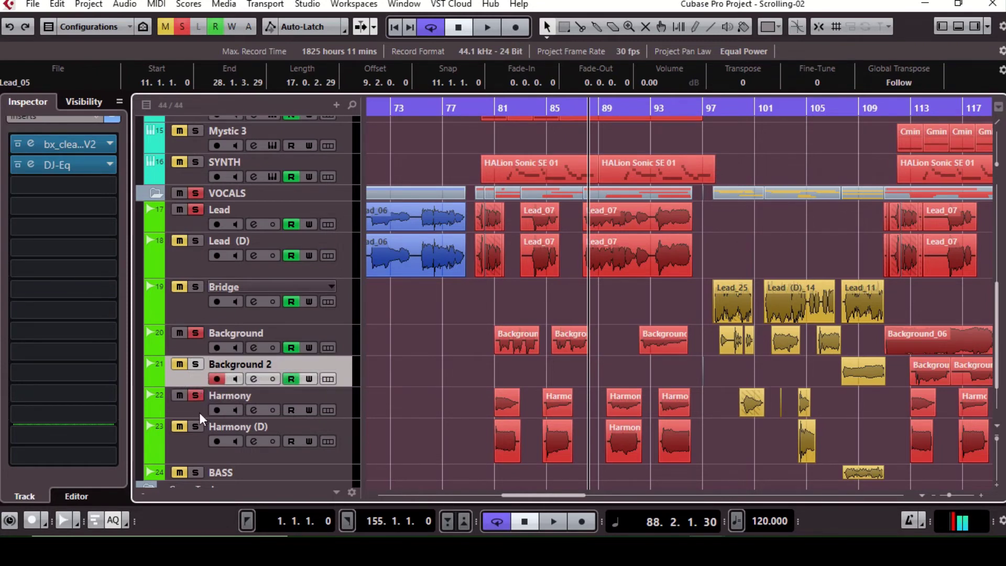
{"action": "left_click", "coordinate": [178, 194]}
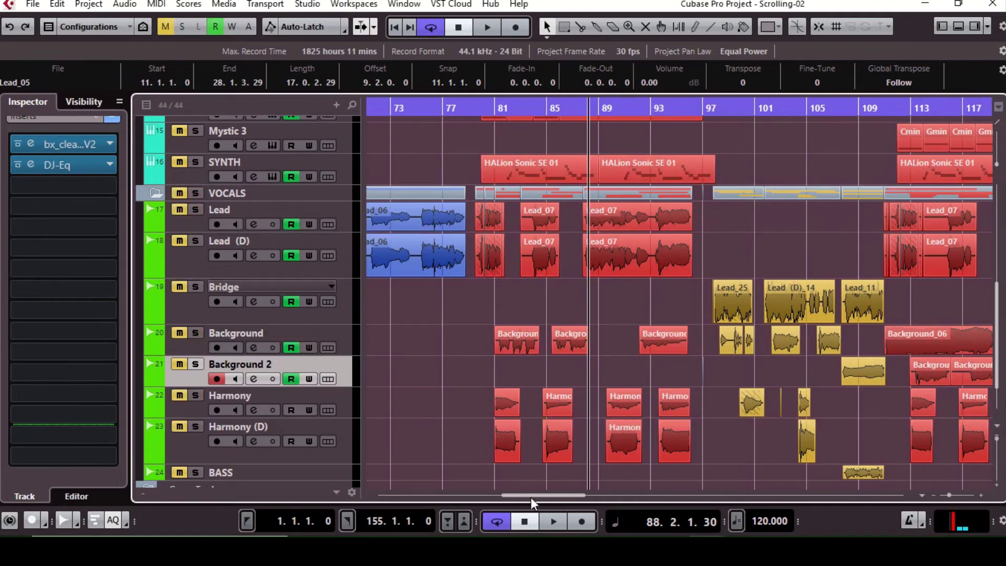
{"action": "mouse_move", "coordinate": [530, 498]}
{"action": "left_mouse_down"}
{"action": "mouse_move", "coordinate": [559, 495]}
{"action": "mouse_move", "coordinate": [490, 500]}
{"action": "mouse_move", "coordinate": [520, 507]}
{"action": "mouse_move", "coordinate": [533, 493]}
{"action": "left_mouse_up"}
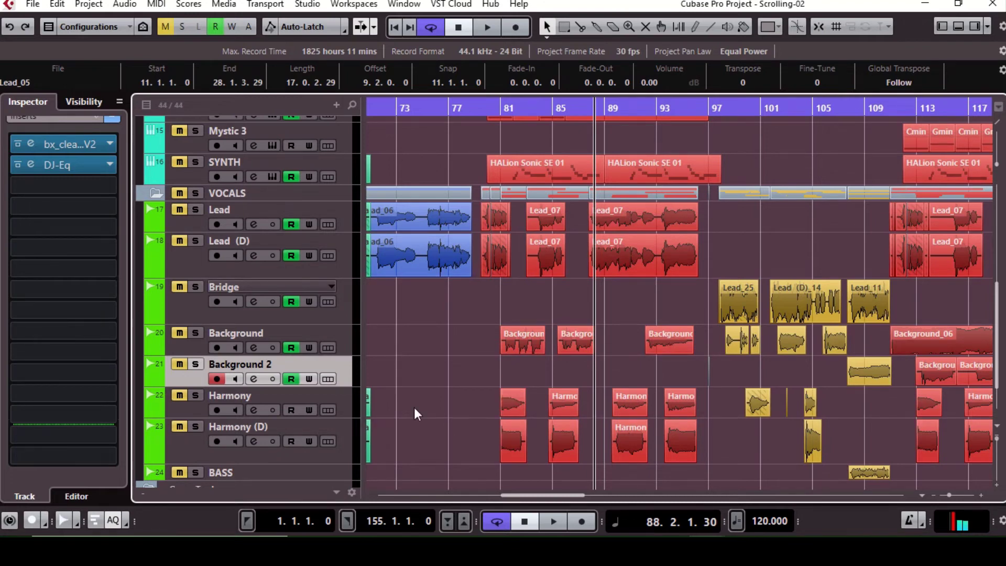
{"action": "left_click", "coordinate": [195, 396]}
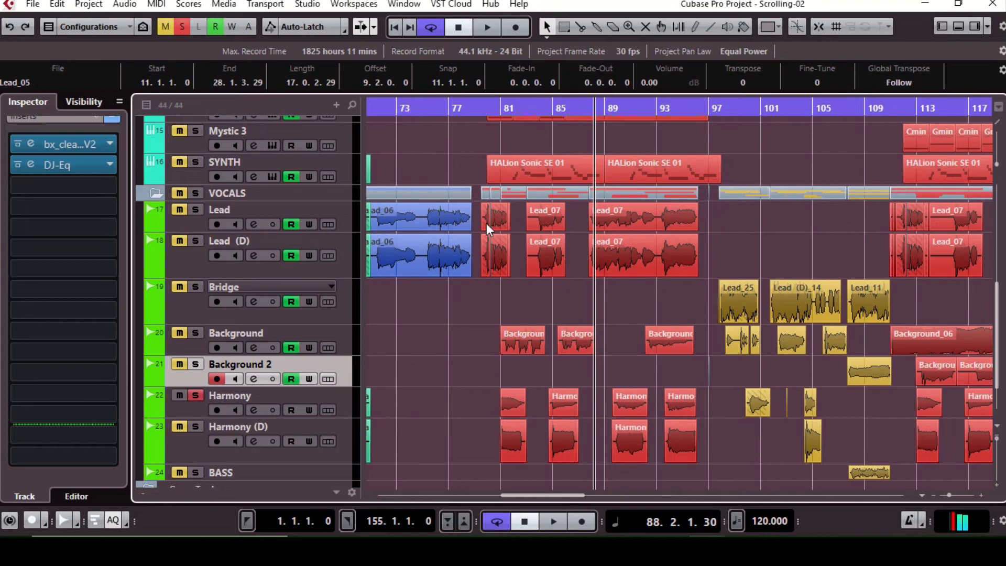
{"action": "left_click", "coordinate": [496, 109]}
{"action": "key", "text": "space"}
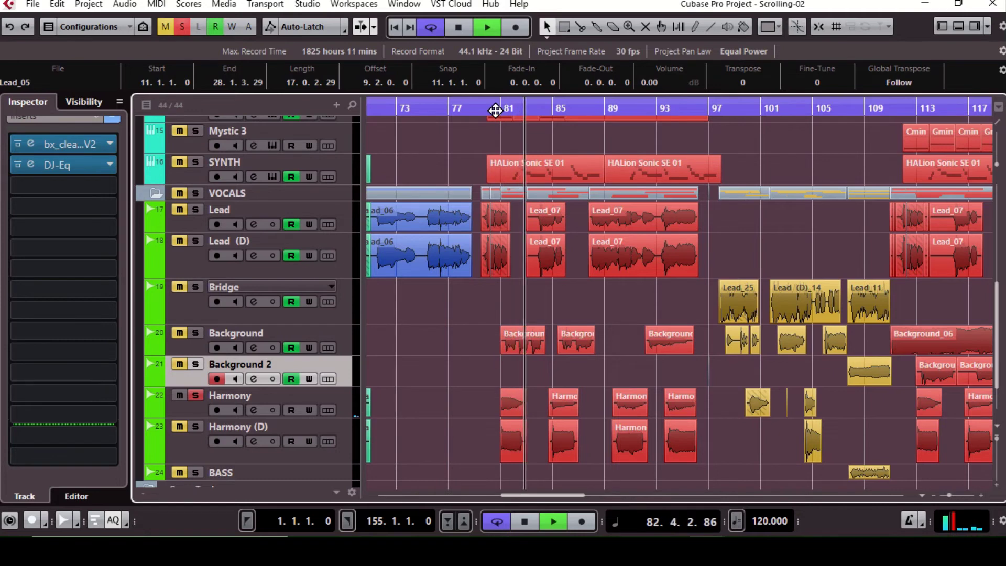
{"action": "left_click", "coordinate": [495, 110]}
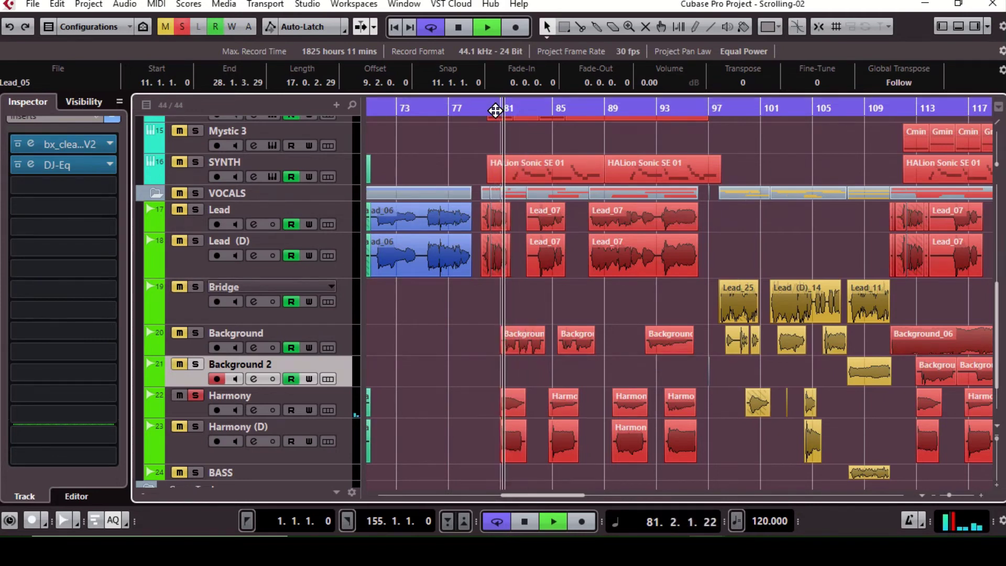
Step: Audition Harmony (D) alone from about bar 80, and replay it with Harmony soloed alongside from about bar 81
{"action": "left_click", "coordinate": [194, 425]}
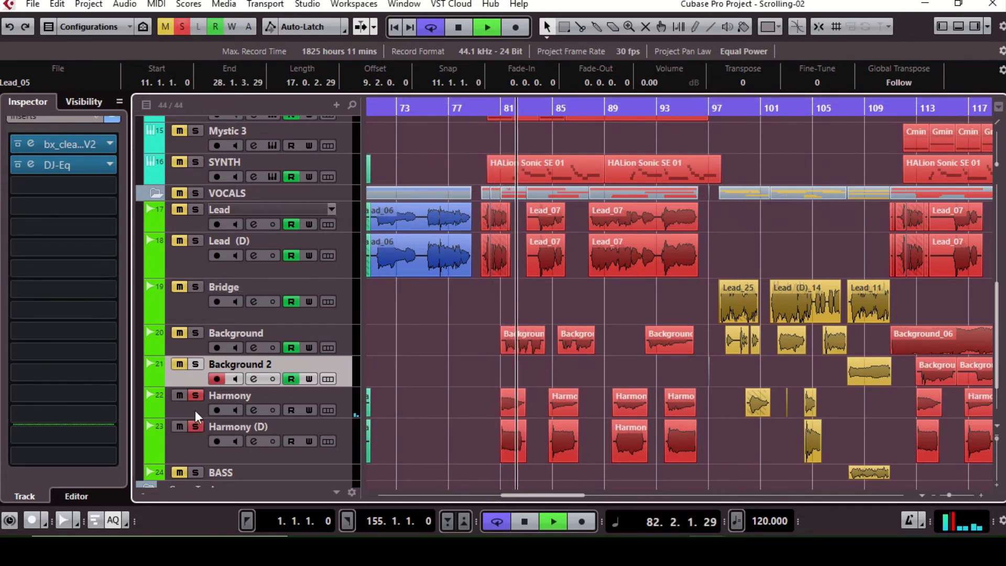
{"action": "left_click", "coordinate": [194, 395]}
{"action": "left_click", "coordinate": [494, 110]}
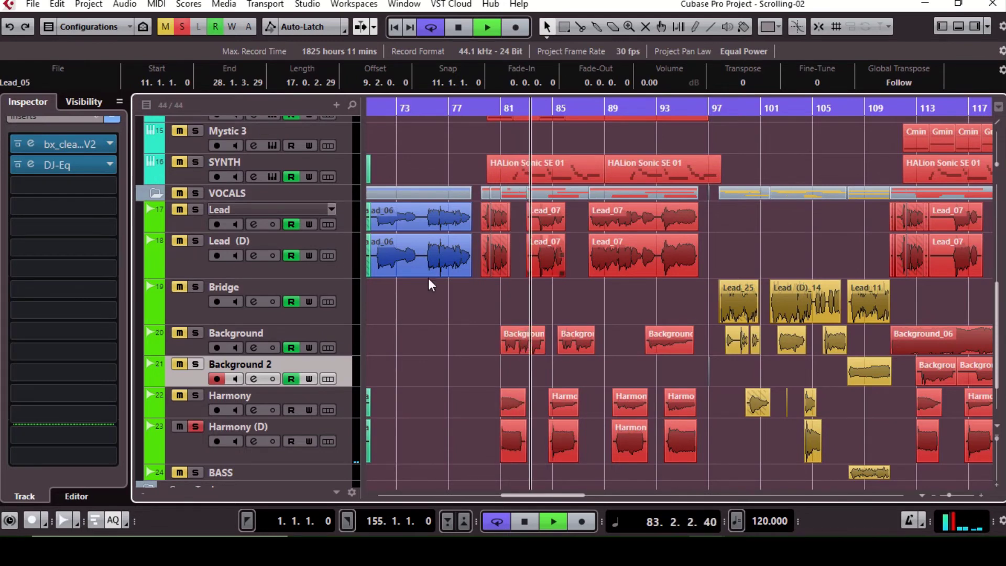
{"action": "left_click", "coordinate": [195, 395]}
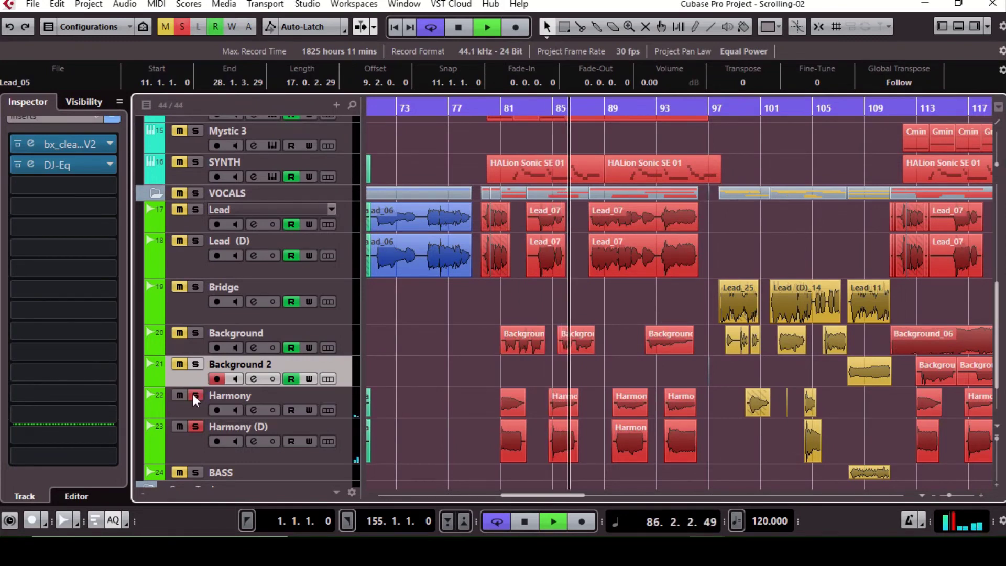
{"action": "left_click", "coordinate": [503, 112]}
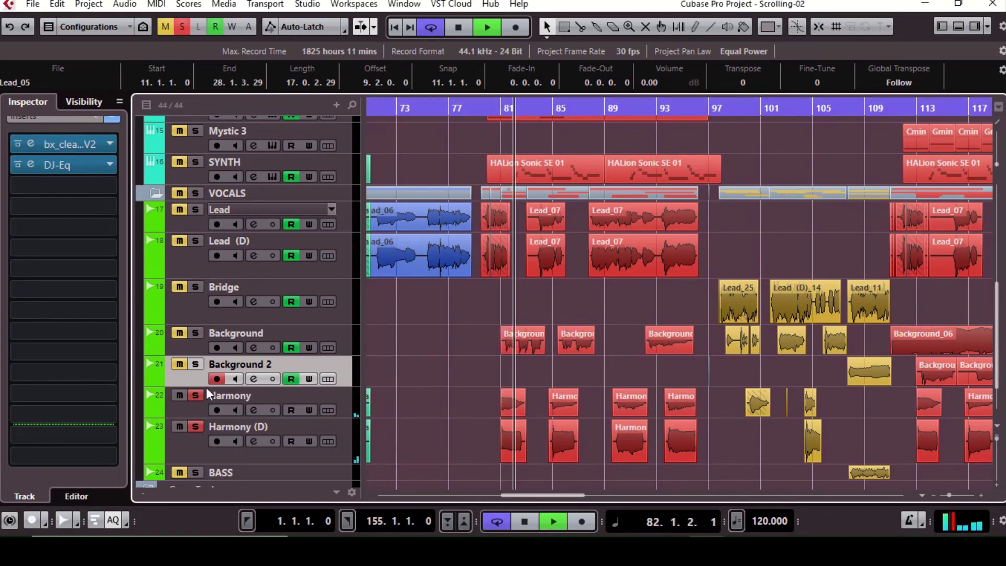
Step: Add Background, Lead (D) and Lead to the soloed harmonies and audition them from about bar 80, stopping around bar 88
{"action": "left_click", "coordinate": [197, 340]}
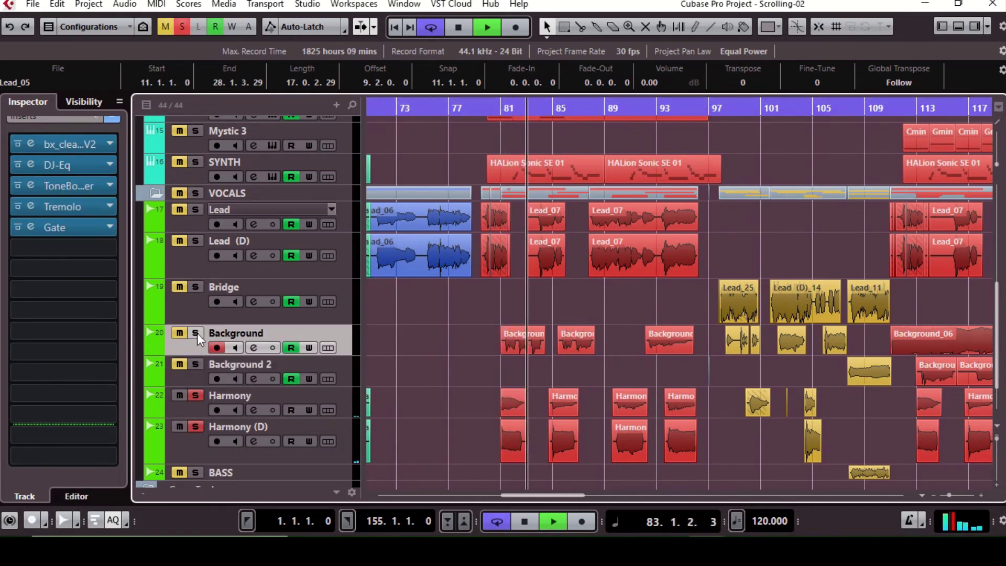
{"action": "left_click", "coordinate": [197, 333]}
{"action": "left_click", "coordinate": [197, 238]}
{"action": "left_click", "coordinate": [197, 212]}
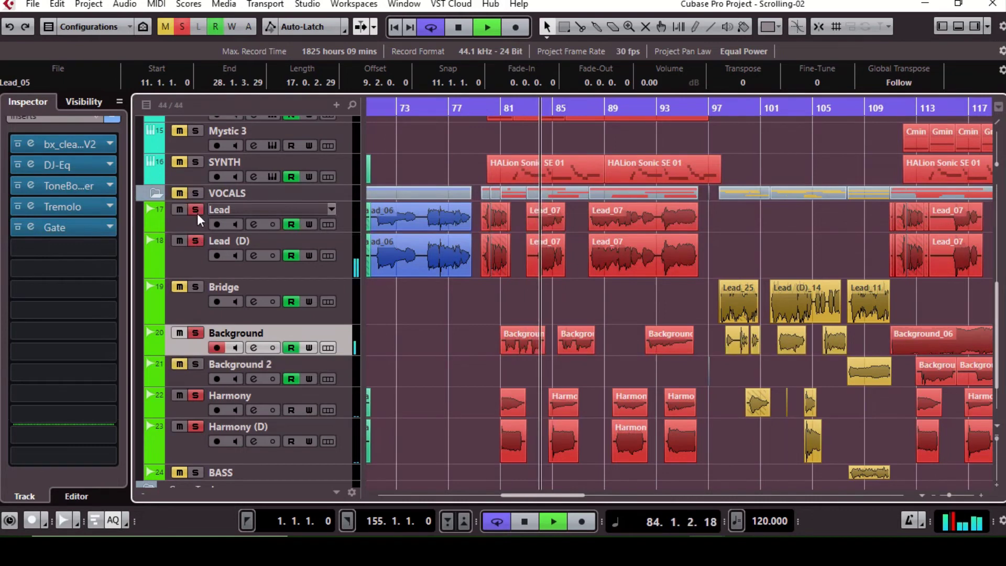
{"action": "left_click", "coordinate": [489, 111]}
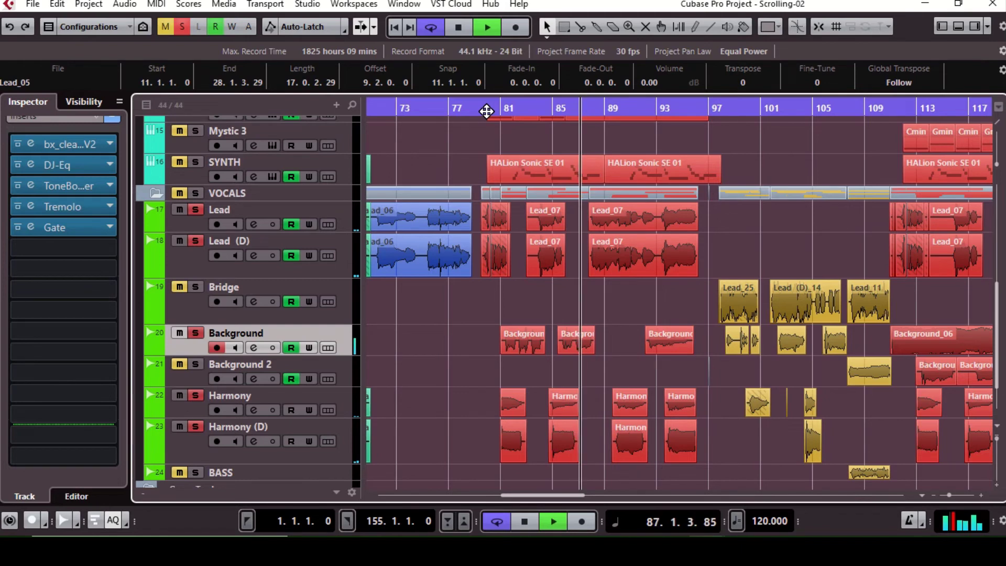
{"action": "left_click", "coordinate": [465, 27]}
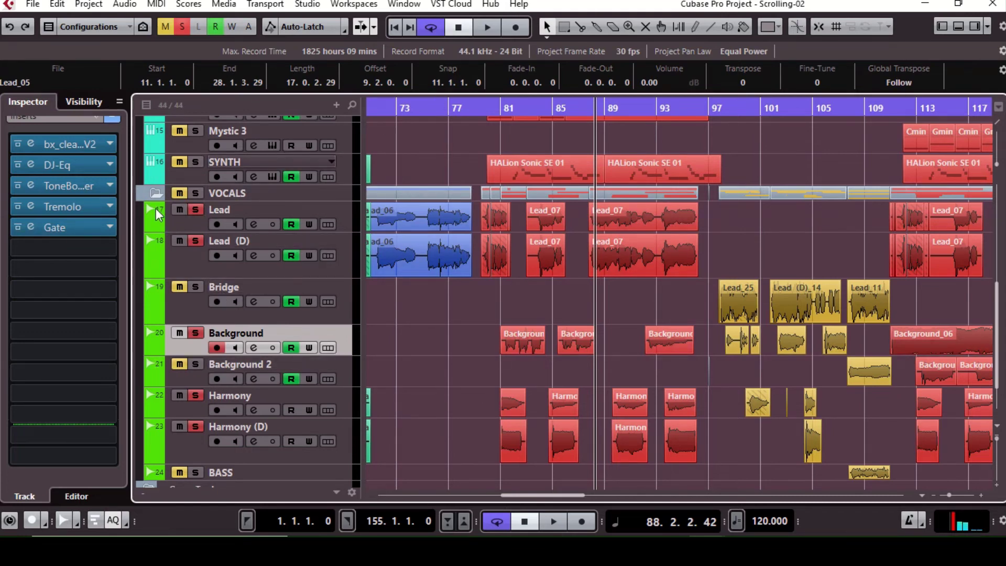
Step: Collapse the VOCALS and SYNTHS folders and expand Group Tracks to examine its group channels
{"action": "left_click", "coordinate": [154, 193]}
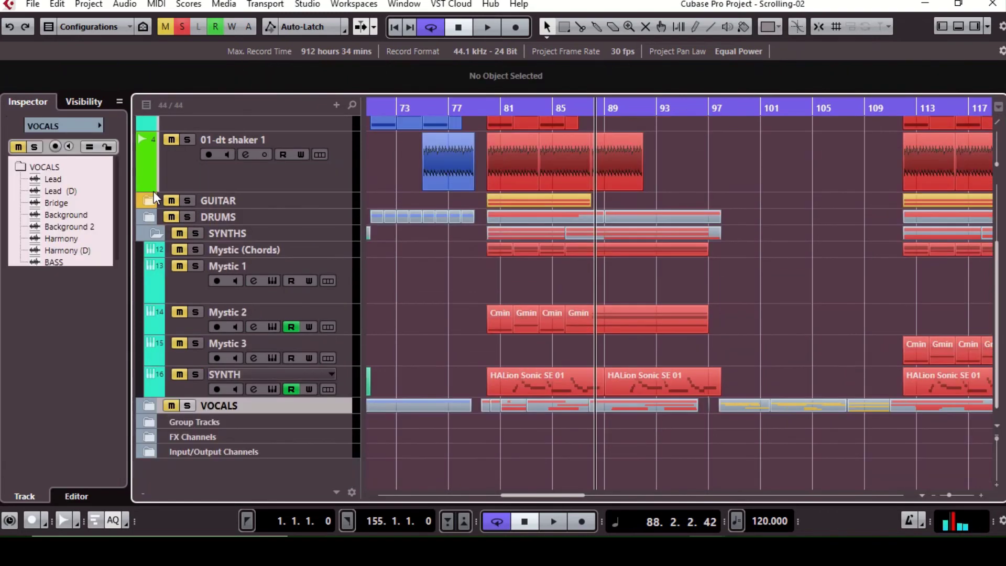
{"action": "left_click", "coordinate": [155, 232]}
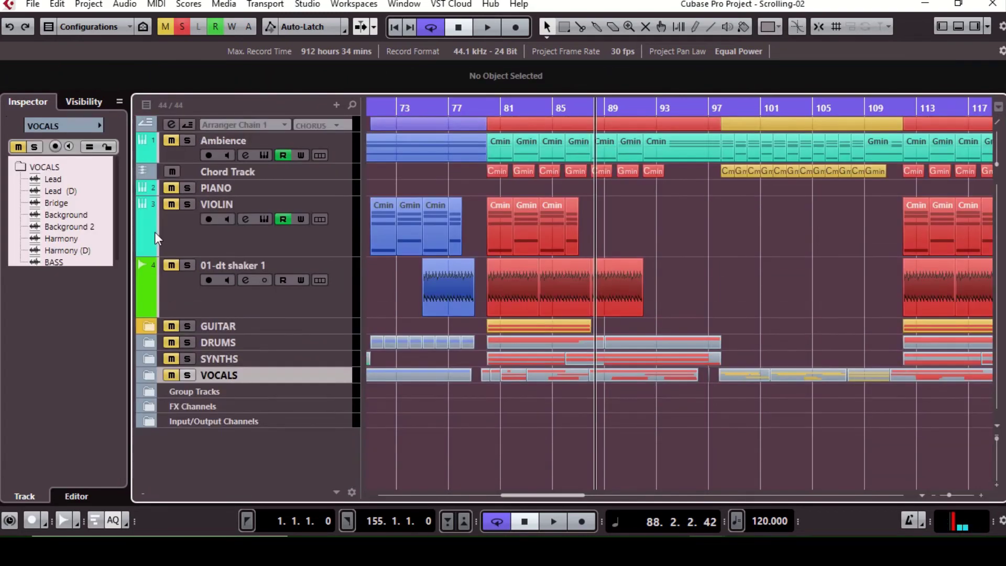
{"action": "left_click", "coordinate": [150, 390]}
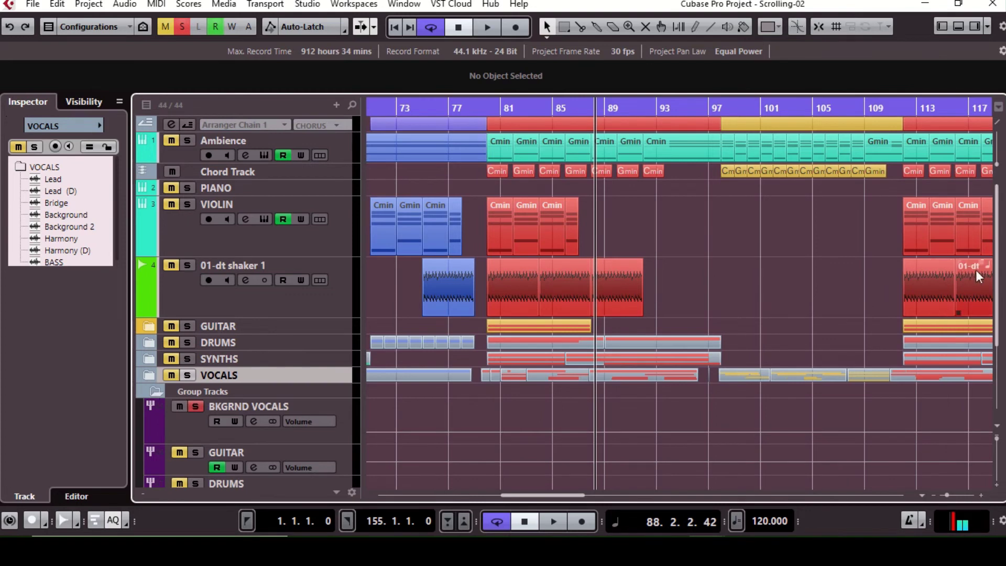
{"action": "left_click_drag", "start_coordinate": [997, 278], "coordinate": [1001, 339]}
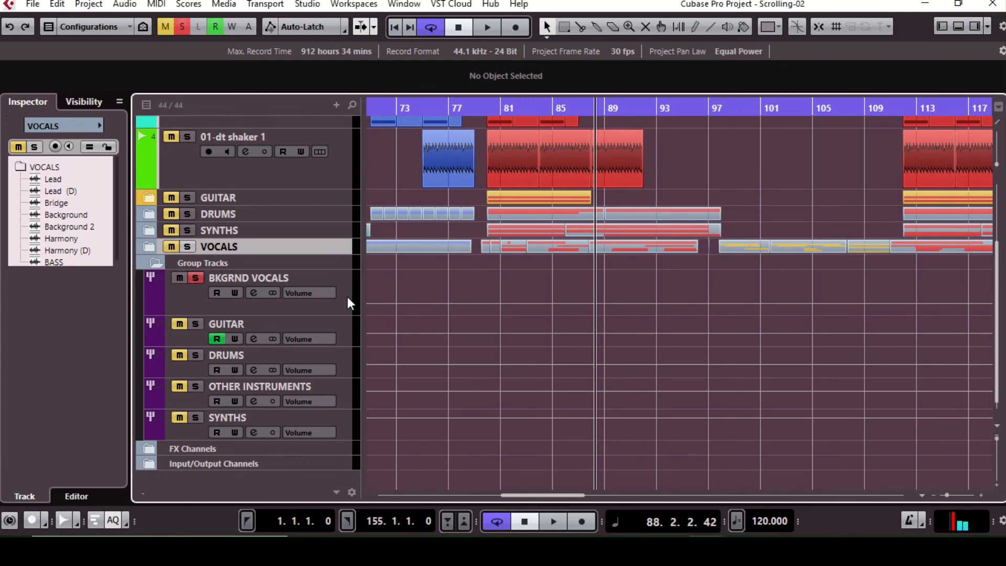
Step: Examine the Guitar 1. 1 track's inserts in the GUITAR folder, collapse that folder, and expand Group Tracks again
{"action": "left_click", "coordinate": [155, 263]}
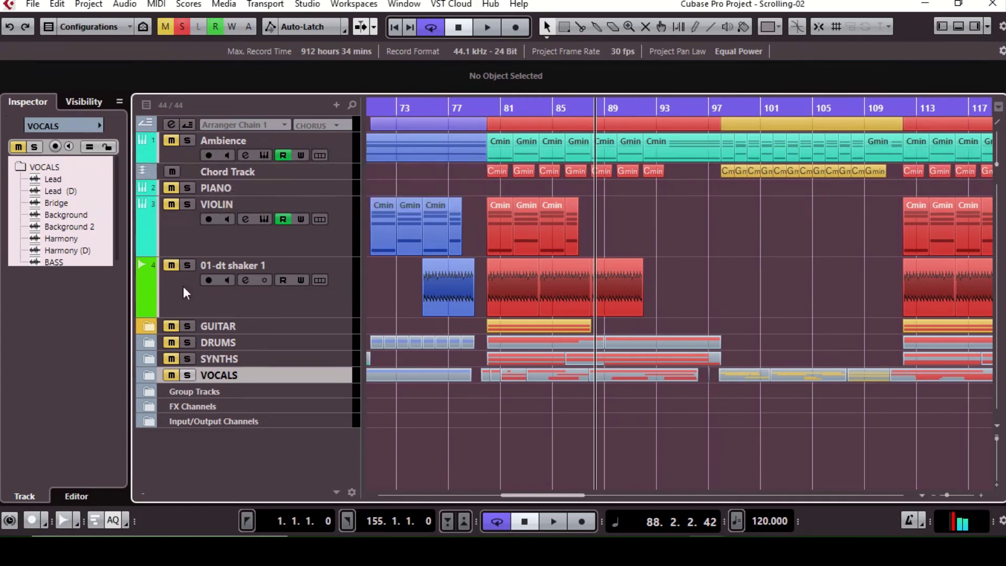
{"action": "left_click", "coordinate": [148, 325]}
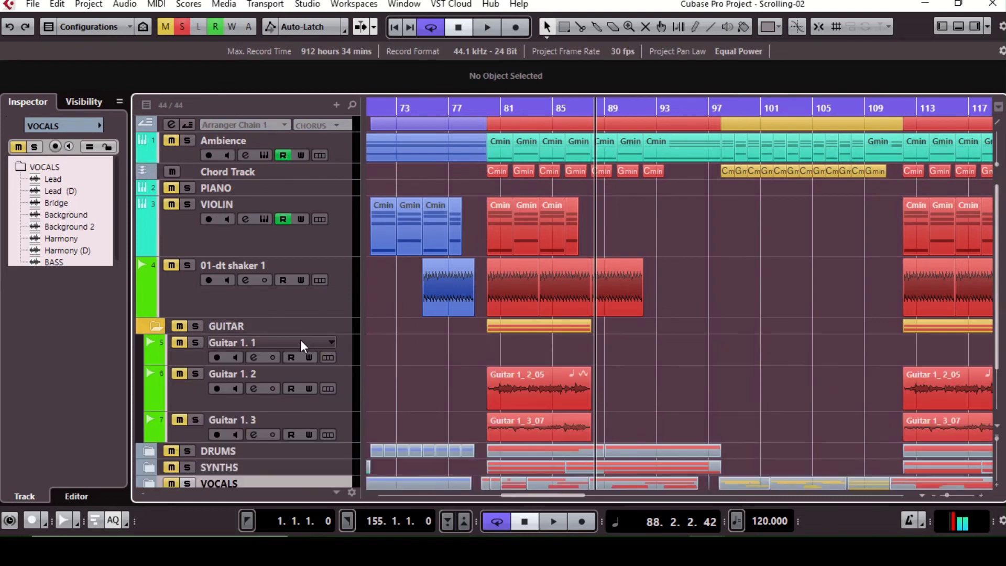
{"action": "left_click", "coordinate": [346, 348]}
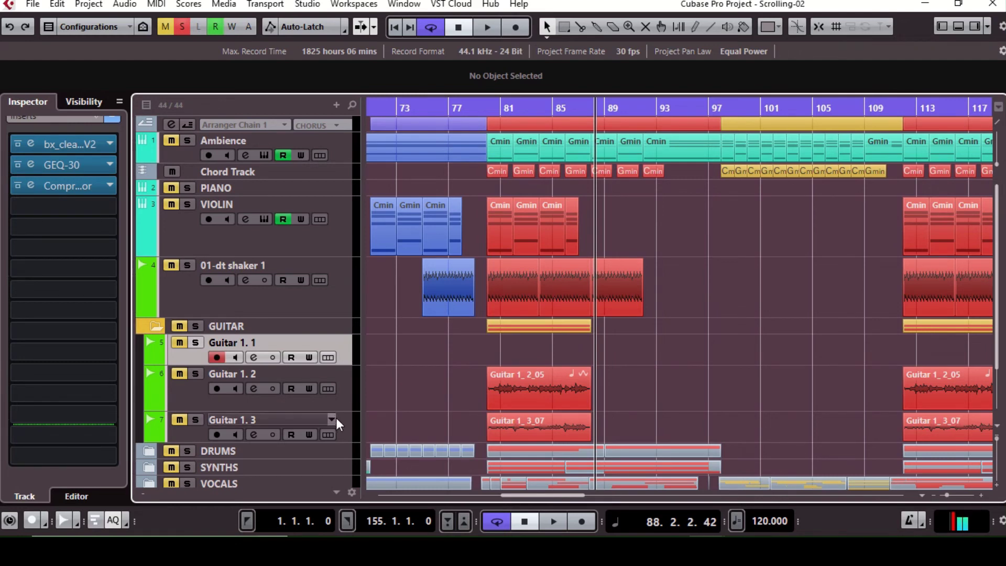
{"action": "left_click", "coordinate": [156, 326]}
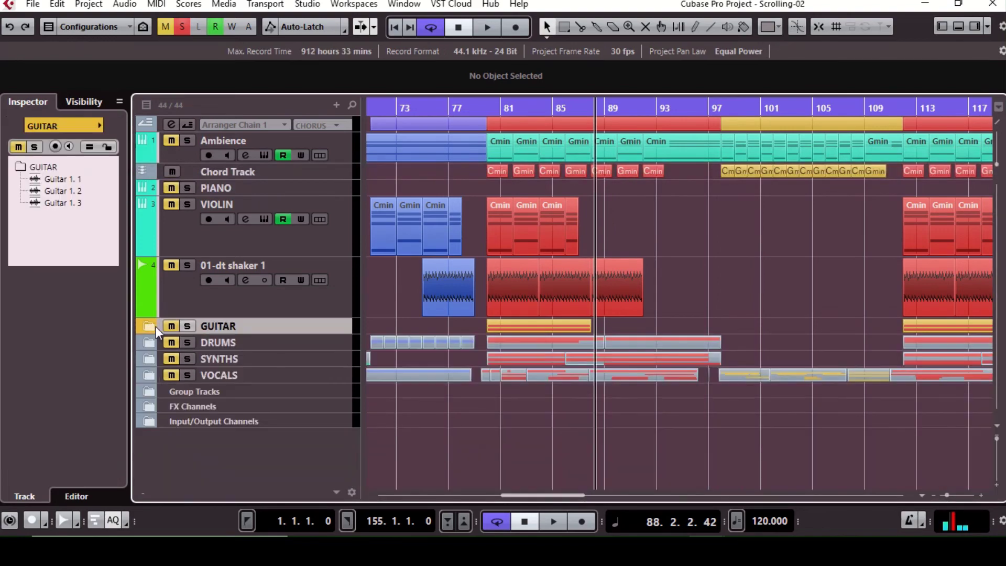
{"action": "left_click", "coordinate": [152, 392]}
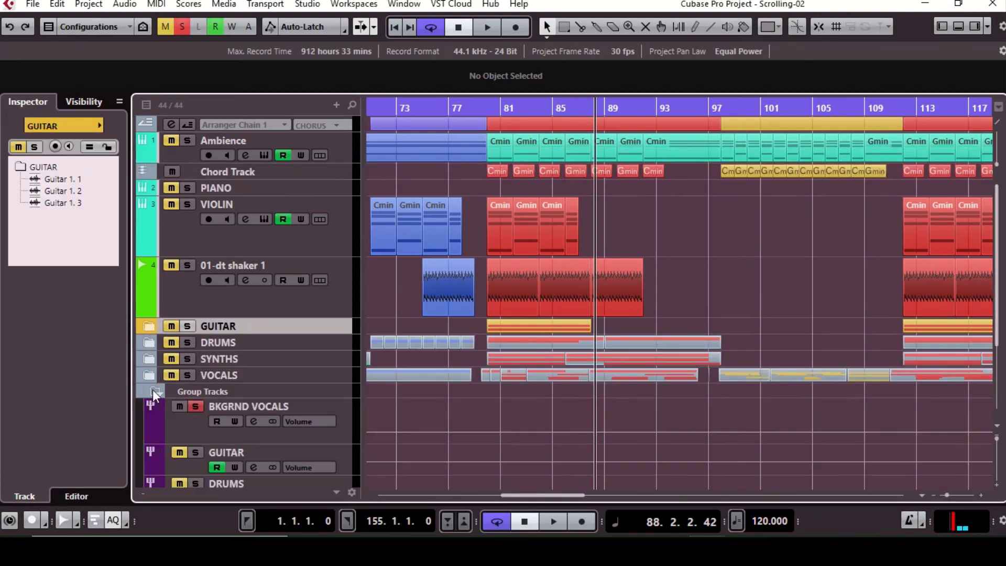
Step: Examine the group channels' inserts in the MixConsole, including the effect choices for BKGRND VOCALS' DaTube slot, and hide the mixer without changes
{"action": "left_click", "coordinate": [961, 26]}
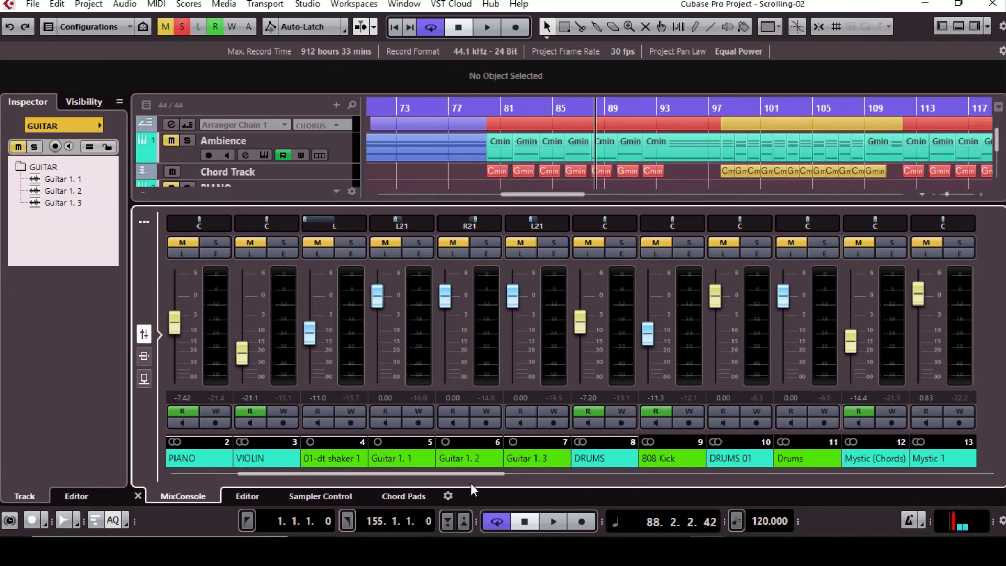
{"action": "left_click_drag", "start_coordinate": [456, 473], "coordinate": [897, 461]}
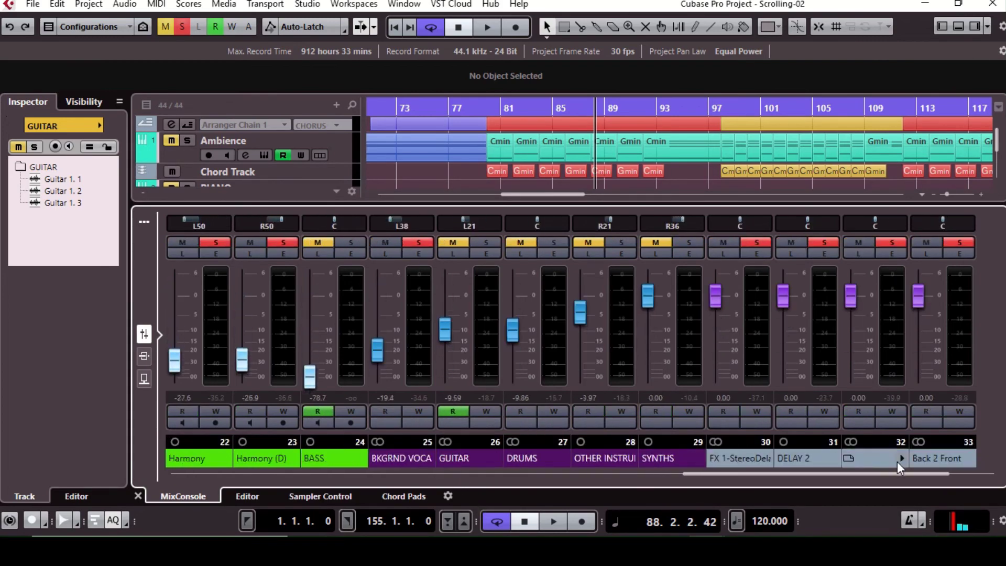
{"action": "left_click", "coordinate": [144, 356]}
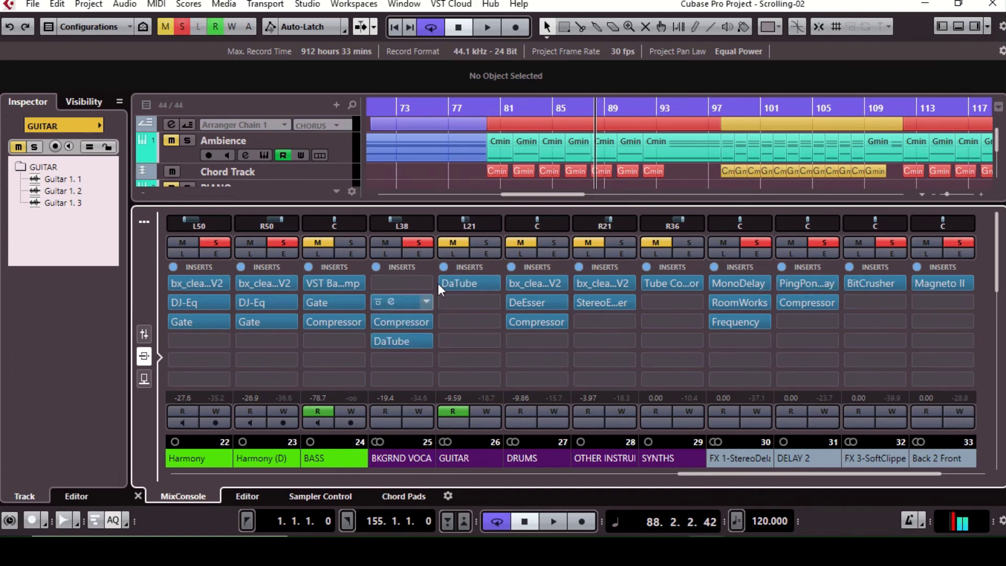
{"action": "left_click", "coordinate": [428, 342]}
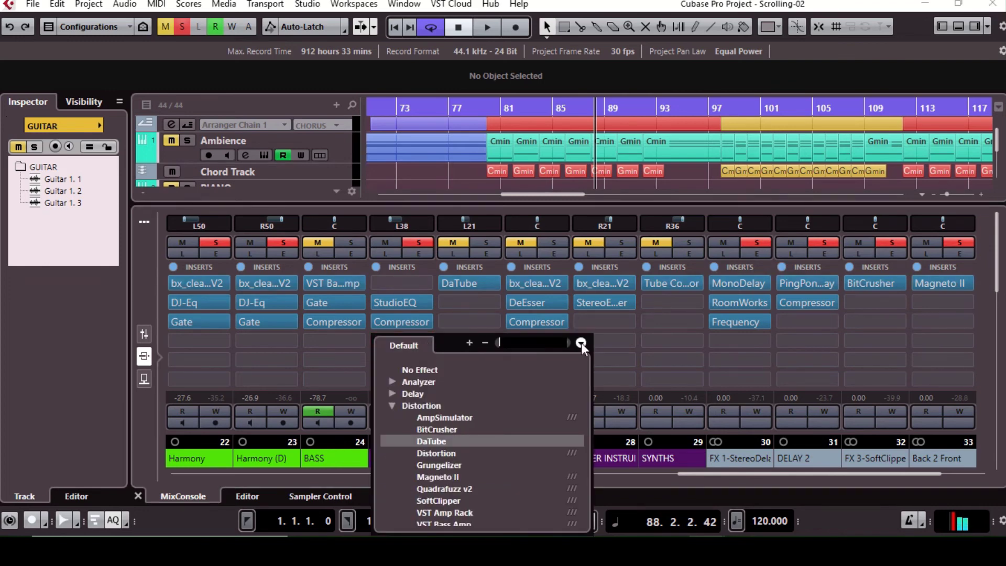
{"action": "left_click", "coordinate": [420, 209]}
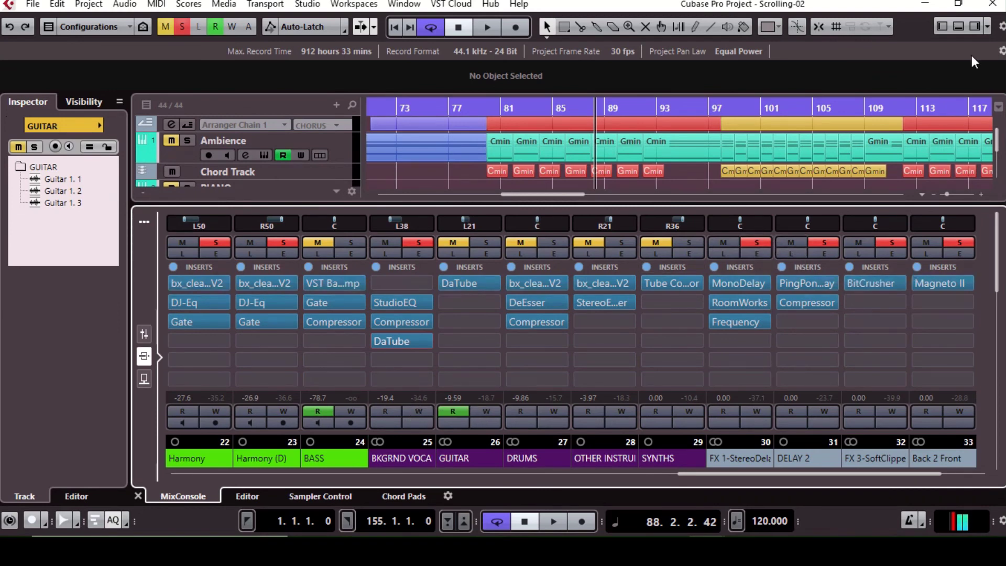
{"action": "left_click", "coordinate": [961, 27]}
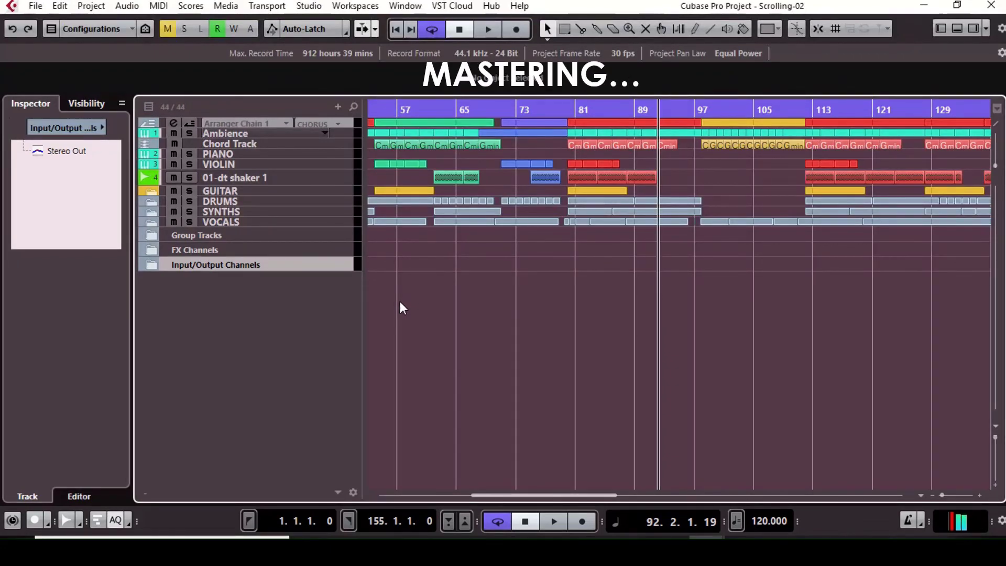
Step: Expand Input/Output Channels and examine Stereo Out's GEQ-10 and MultibandCompressor inserts with their R&B Master presets
{"action": "left_click", "coordinate": [153, 264]}
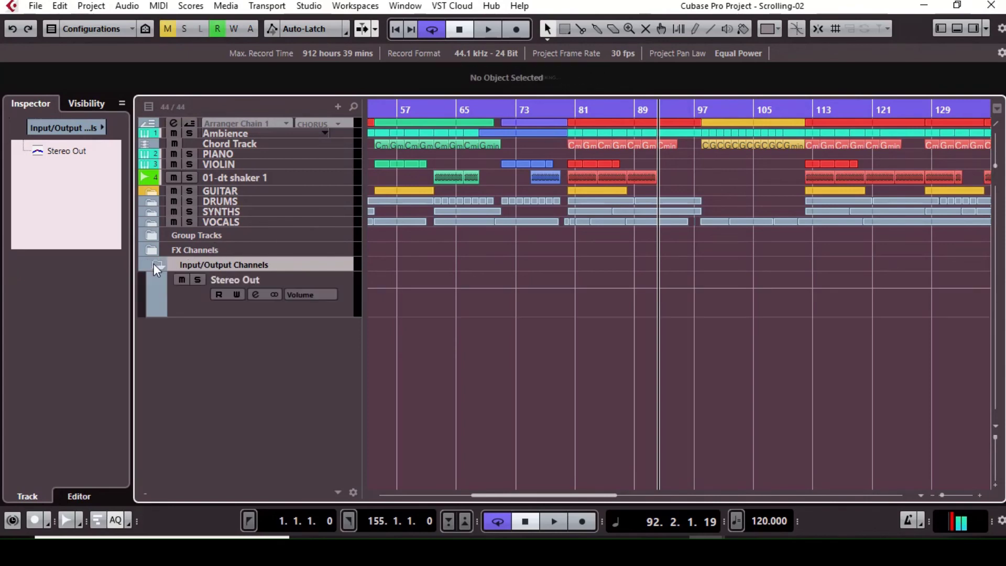
{"action": "left_click", "coordinate": [337, 305]}
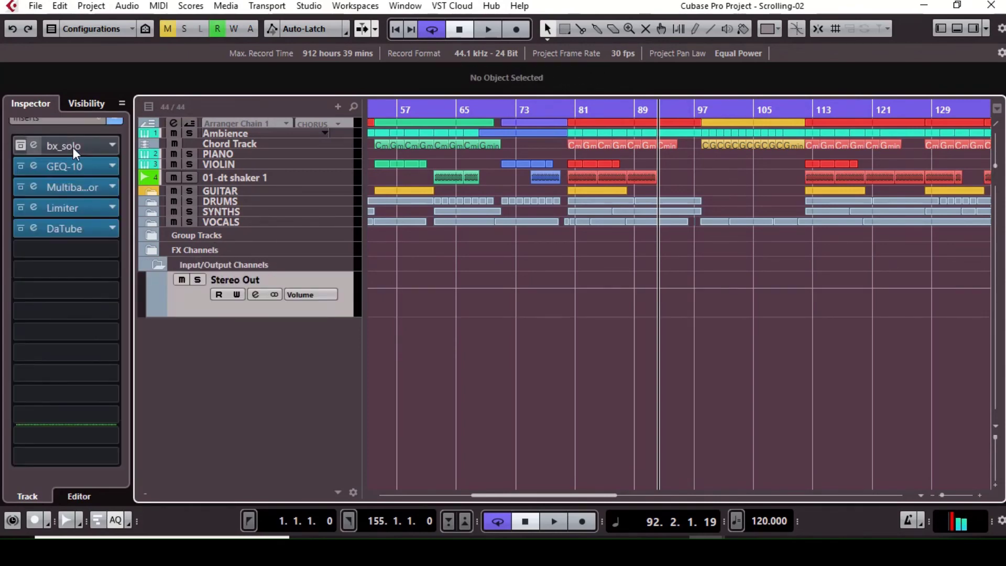
{"action": "left_click", "coordinate": [87, 165]}
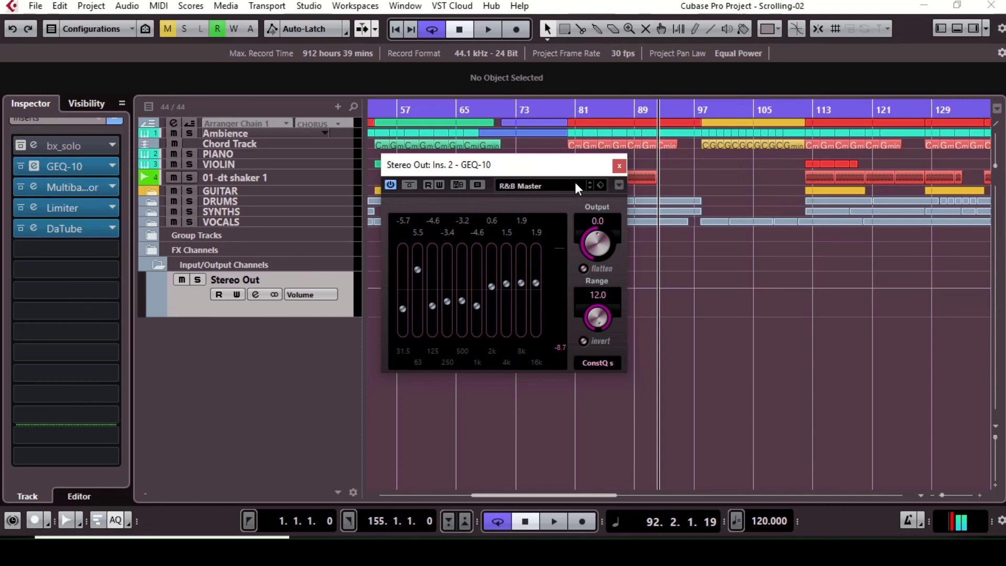
{"action": "left_click", "coordinate": [618, 167]}
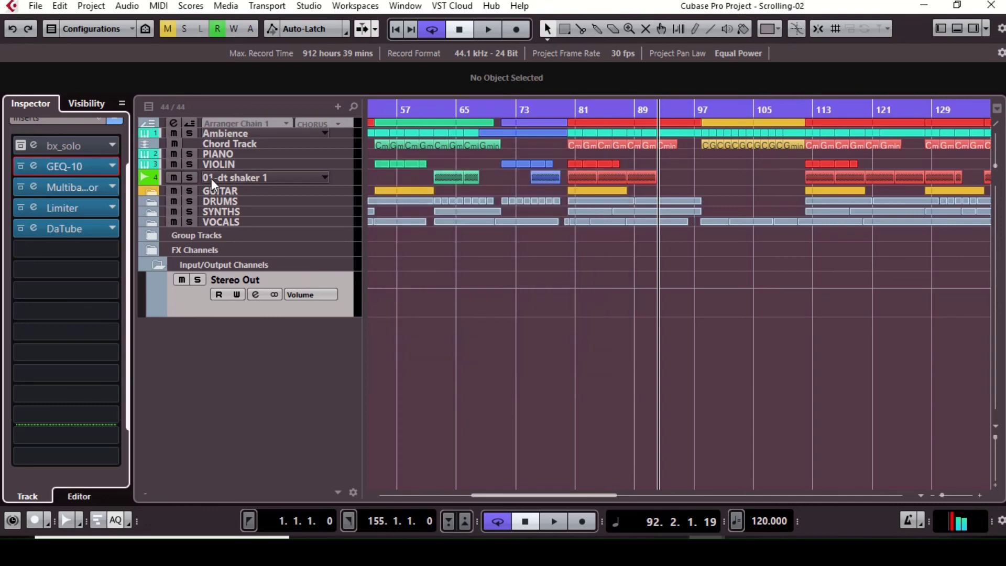
{"action": "double_click", "coordinate": [90, 186]}
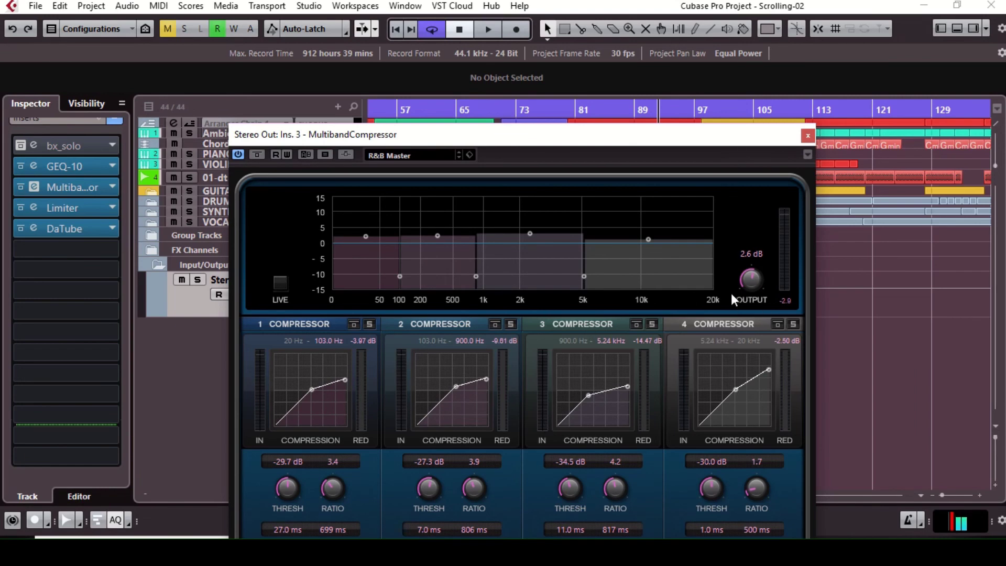
{"action": "left_click", "coordinate": [807, 136]}
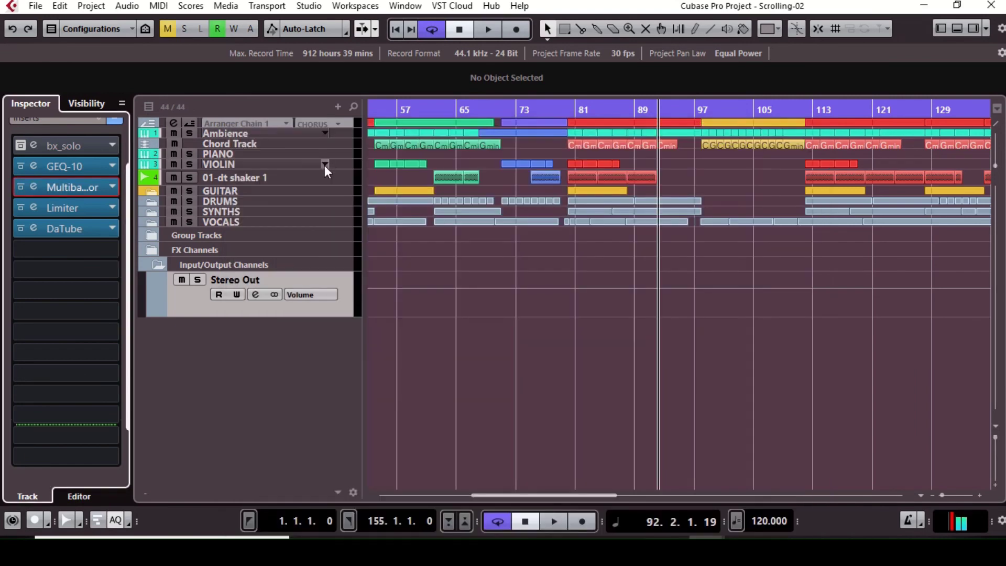
Step: Examine the settings of Stereo Out's Limiter and DaTube inserts, closing each effect after viewing it
{"action": "left_click", "coordinate": [91, 209]}
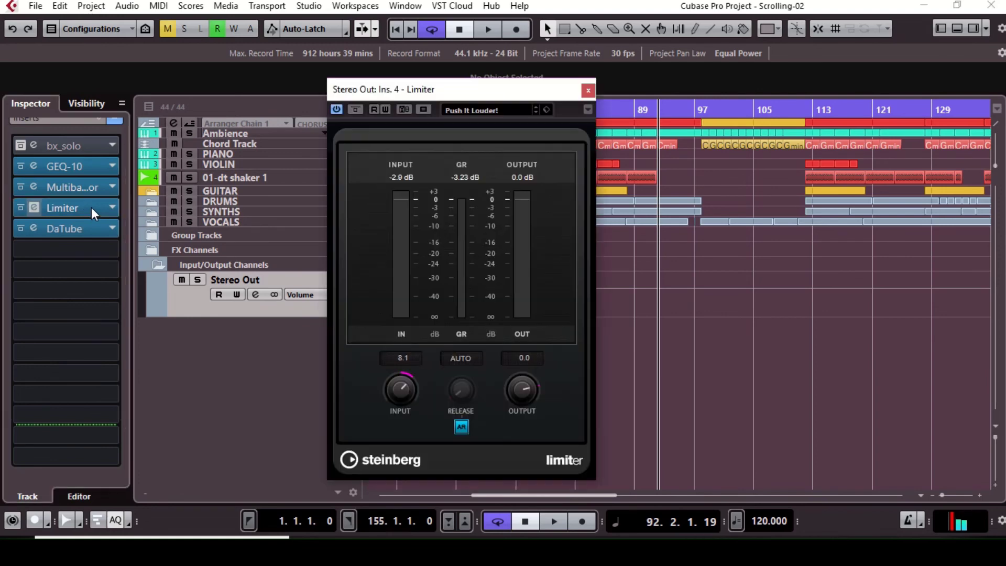
{"action": "left_click", "coordinate": [587, 90]}
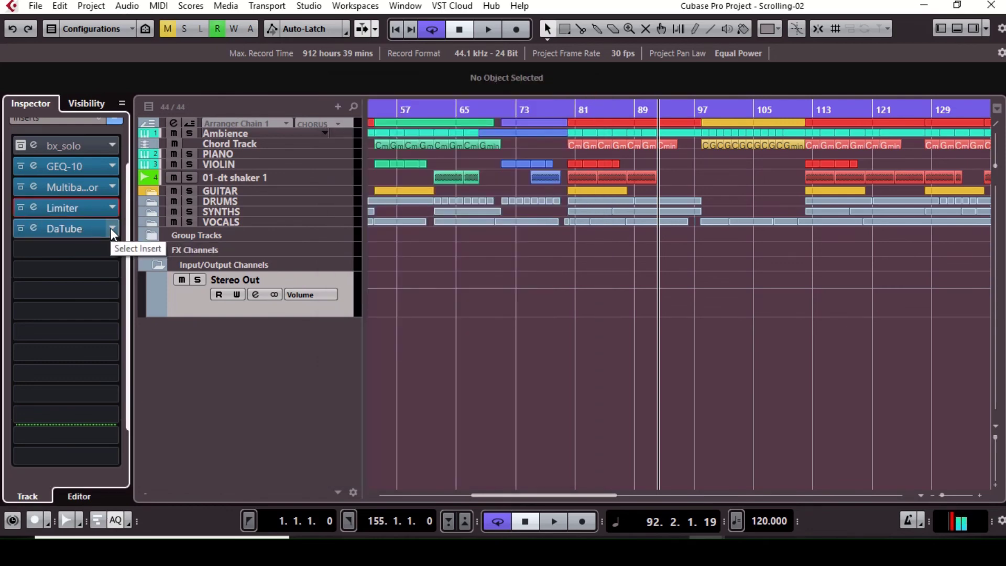
{"action": "left_click", "coordinate": [97, 228]}
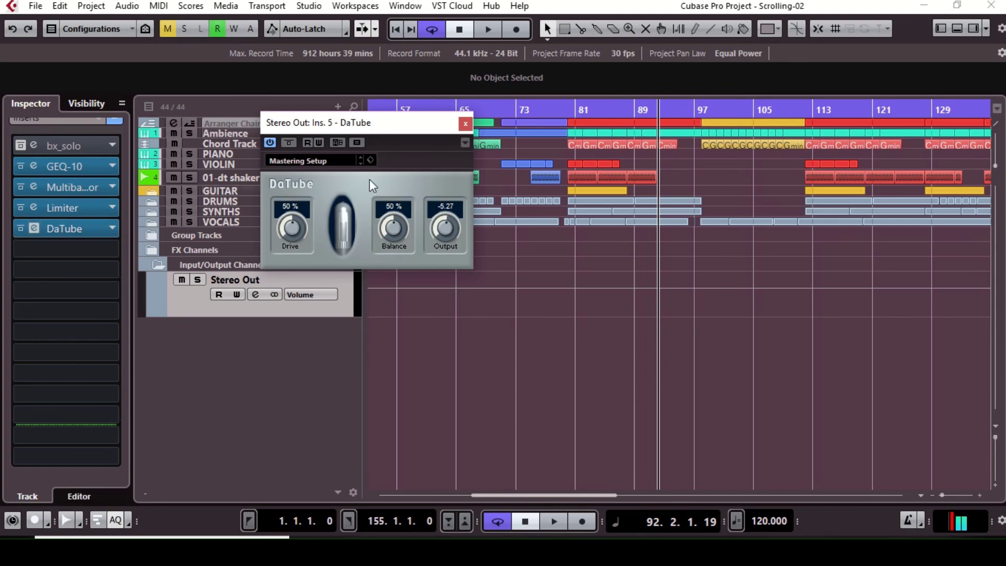
{"action": "left_click", "coordinate": [465, 125]}
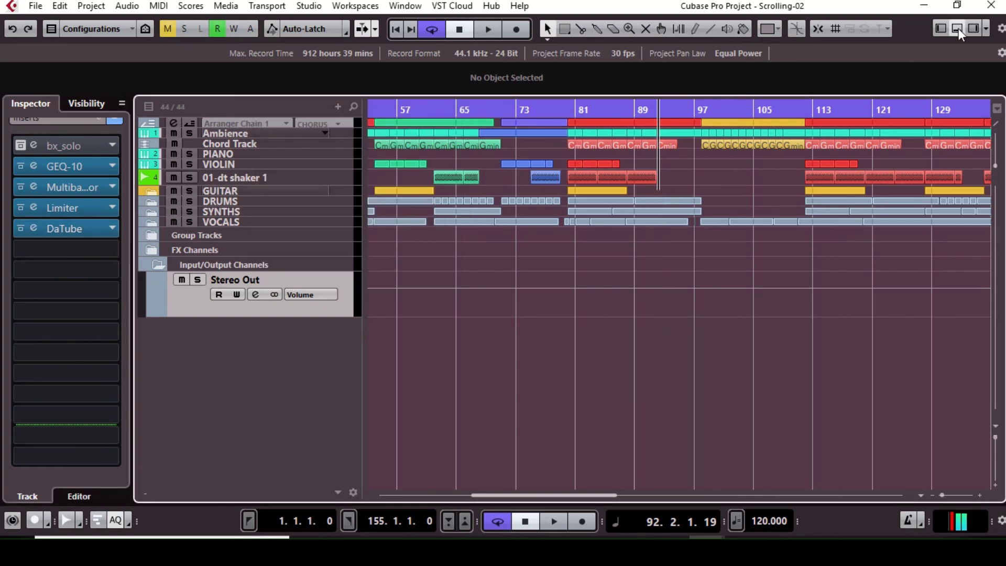
Step: Show the MixConsole and play the mix briefly to examine Stereo Out's output level, stopping playback when done
{"action": "left_click", "coordinate": [957, 29]}
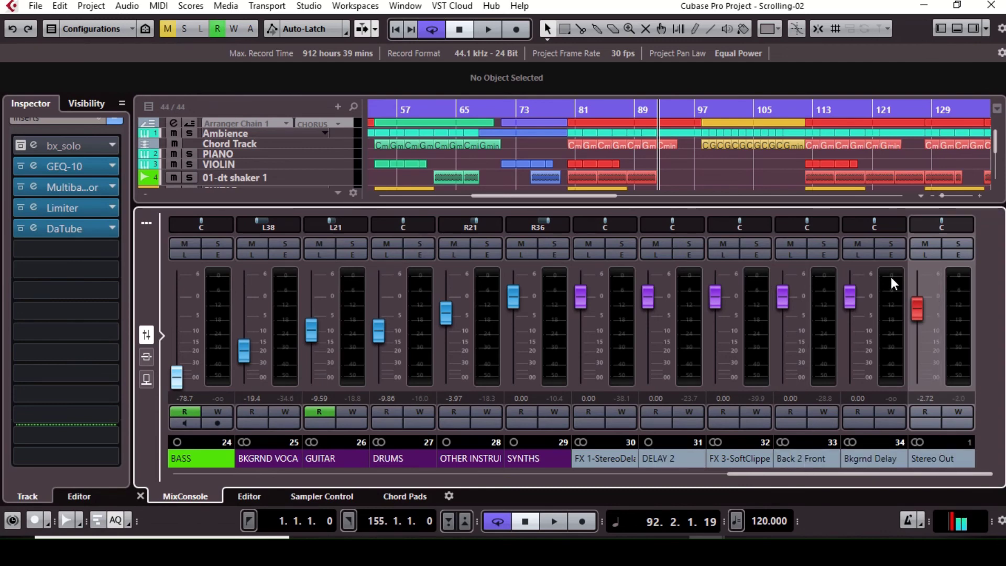
{"action": "left_click", "coordinate": [490, 32]}
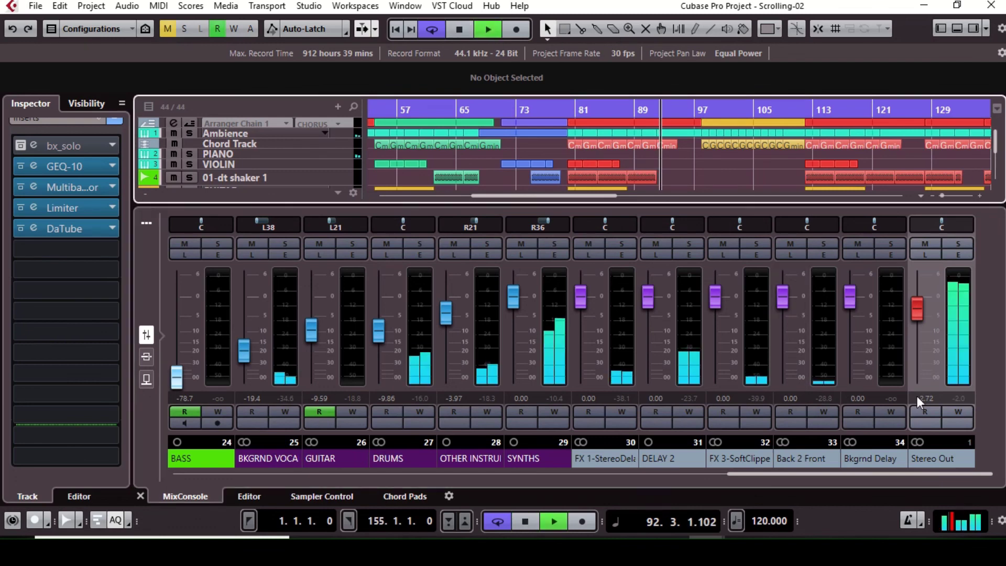
{"action": "left_click", "coordinate": [957, 398]}
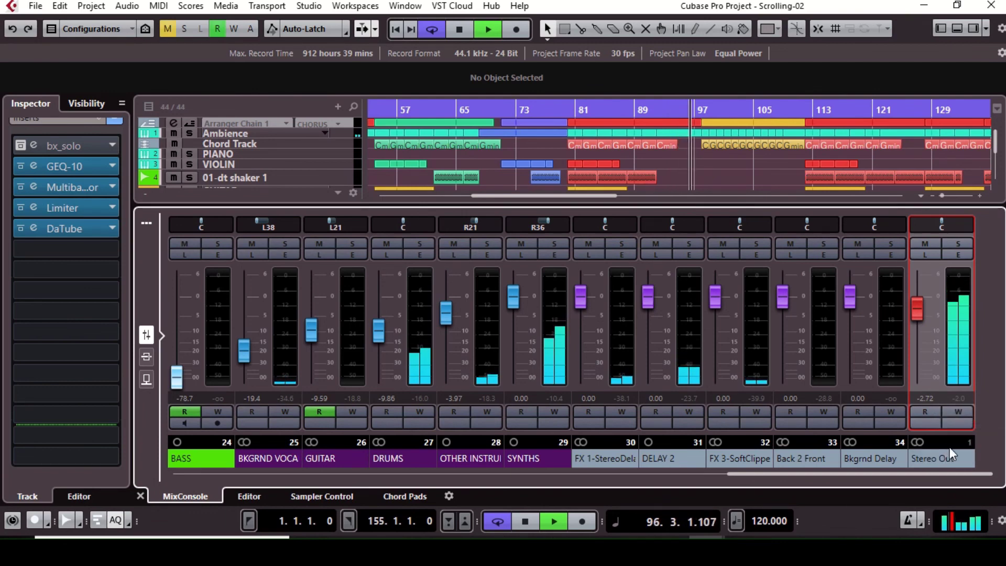
{"action": "left_click", "coordinate": [460, 29]}
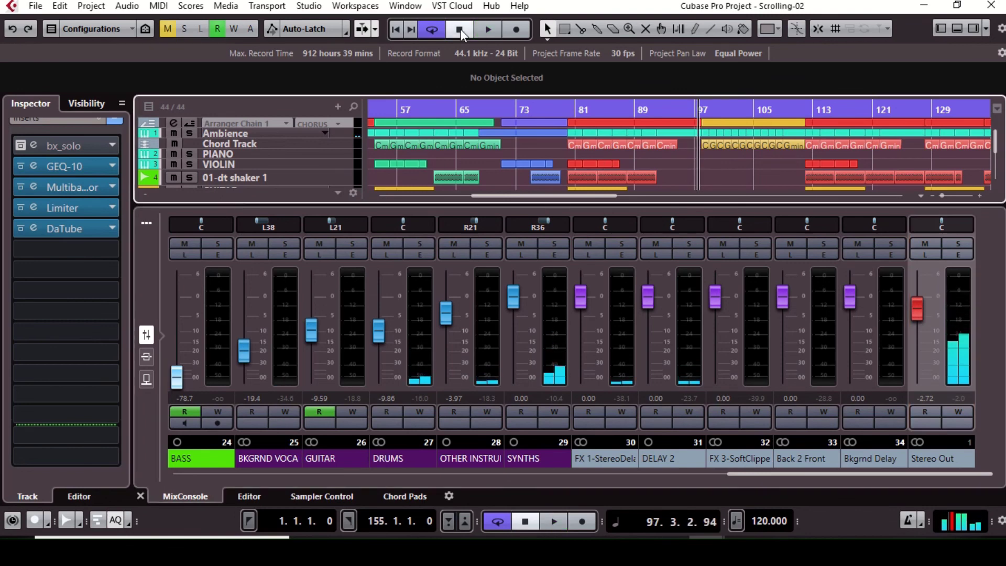